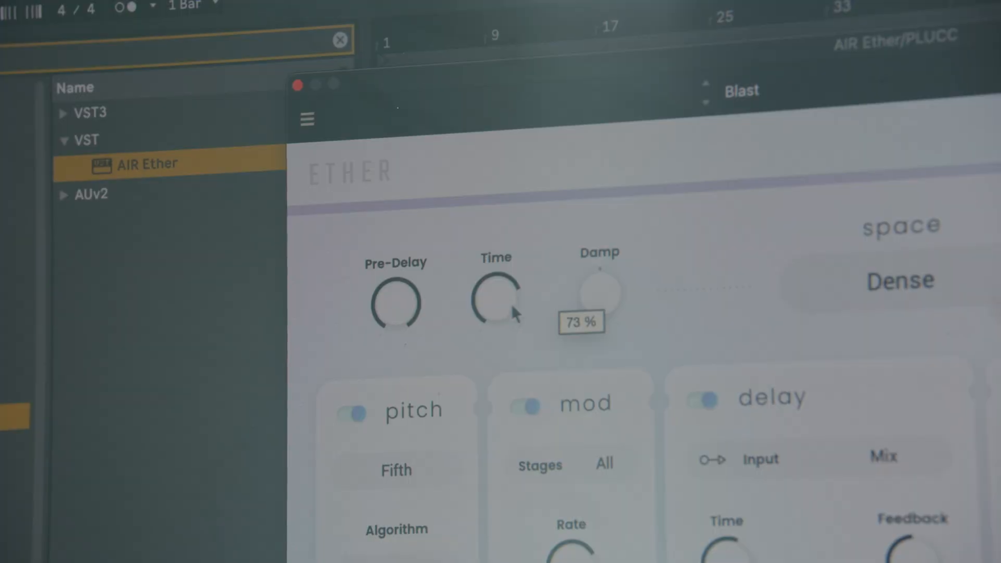
{"action": "left_click_drag", "start_coordinate": [509, 308], "coordinate": [464, 262]}
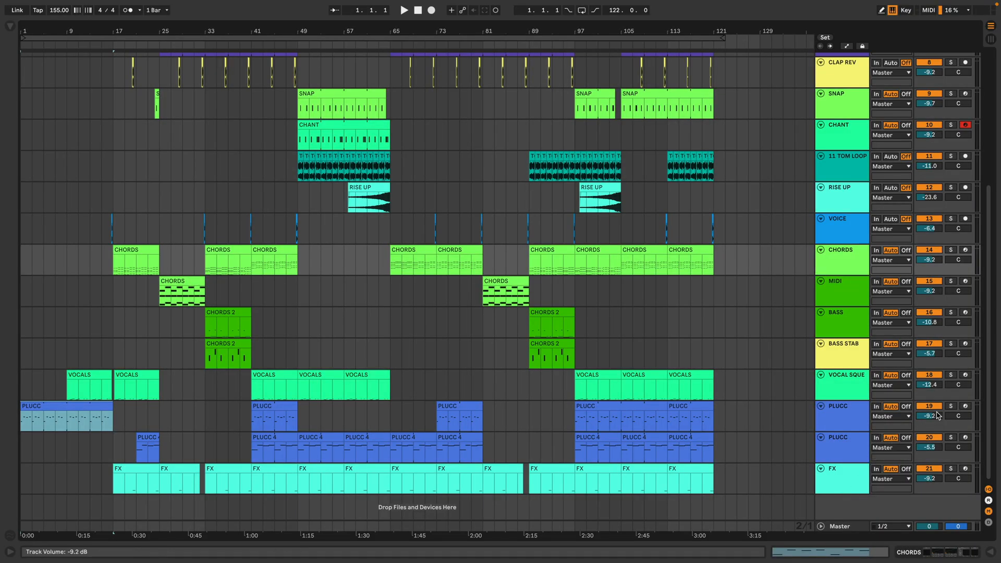
Step: Select the opening PLUCC clip, start playback, and search the plug-ins for "ether"
{"action": "left_click", "coordinate": [80, 406]}
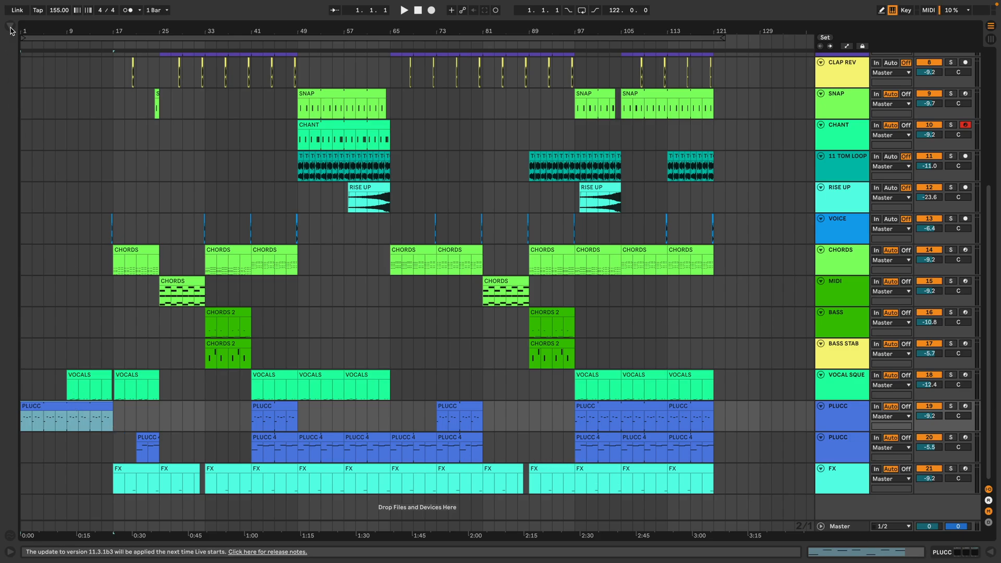
{"action": "key", "text": "space"}
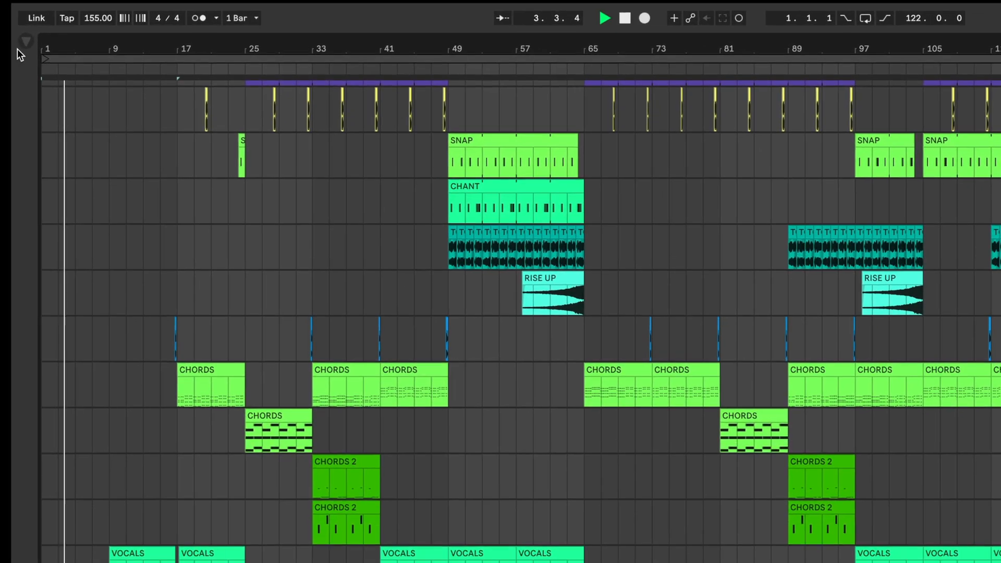
{"action": "left_click", "coordinate": [10, 25]}
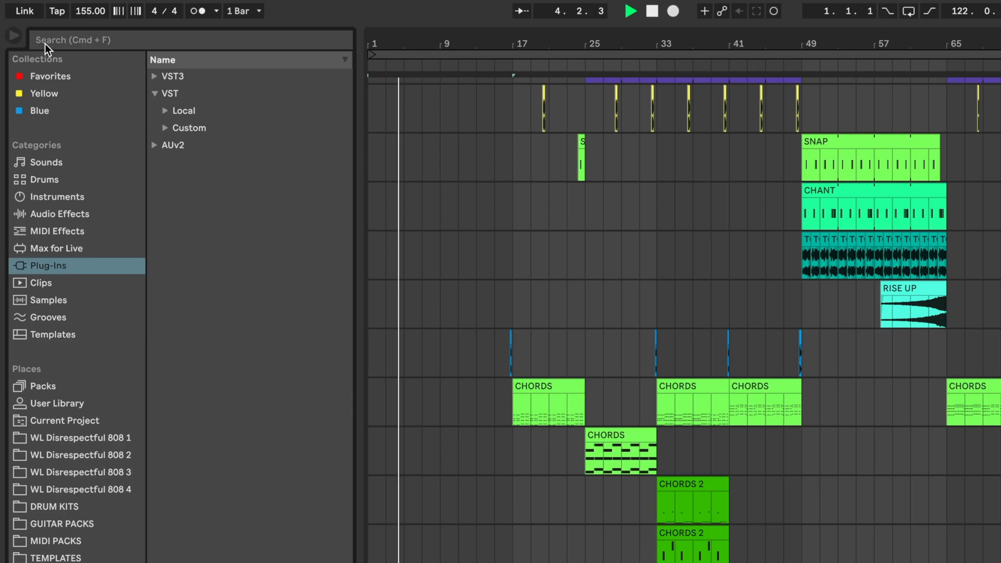
{"action": "left_click", "coordinate": [83, 39]}
{"action": "type", "text": "ether"}
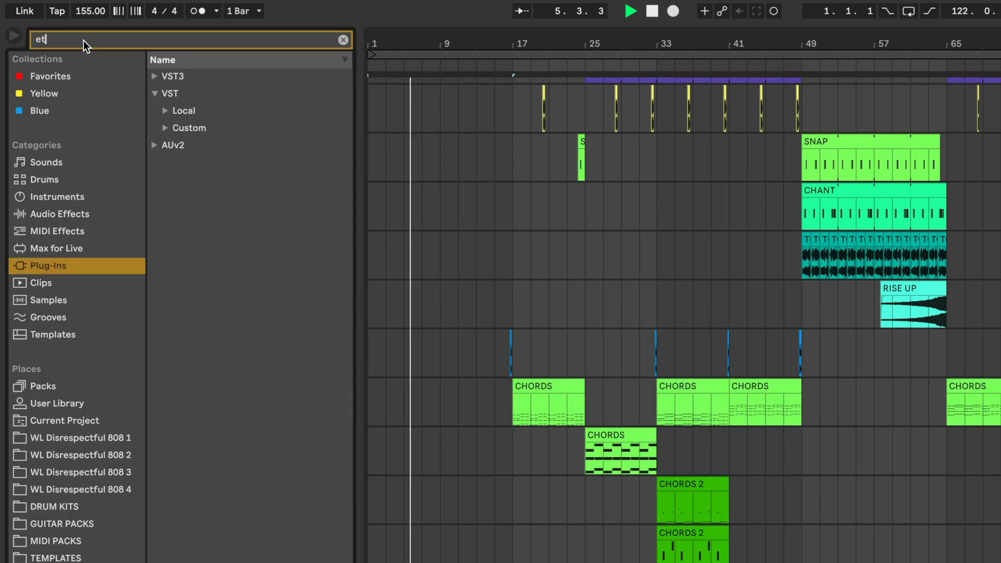
Step: Add AIR Ether after Effectrix on the PLUCC track and move its plug-in window clear of the browser list
{"action": "left_click_drag", "start_coordinate": [192, 108], "coordinate": [520, 336]}
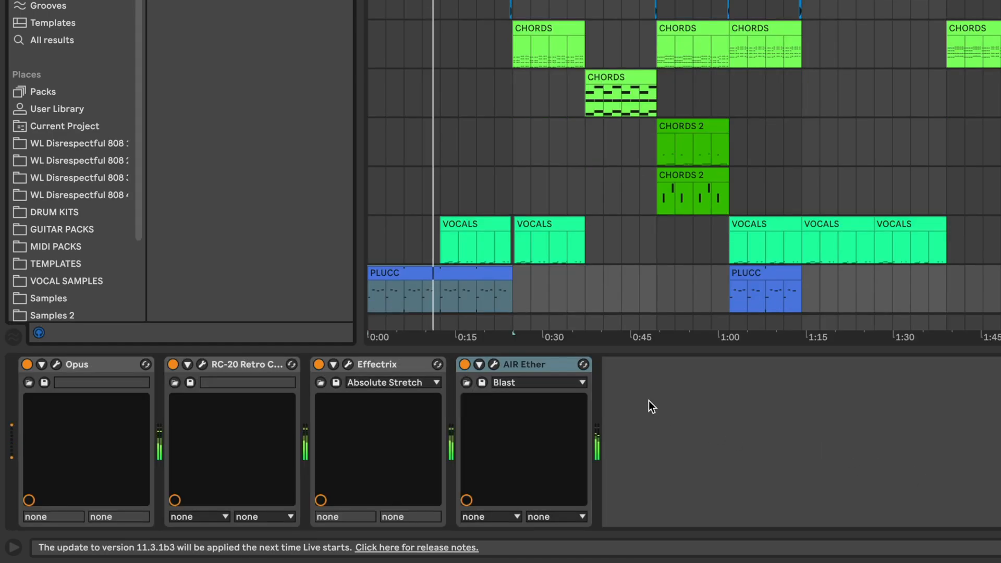
{"action": "left_click", "coordinate": [494, 364]}
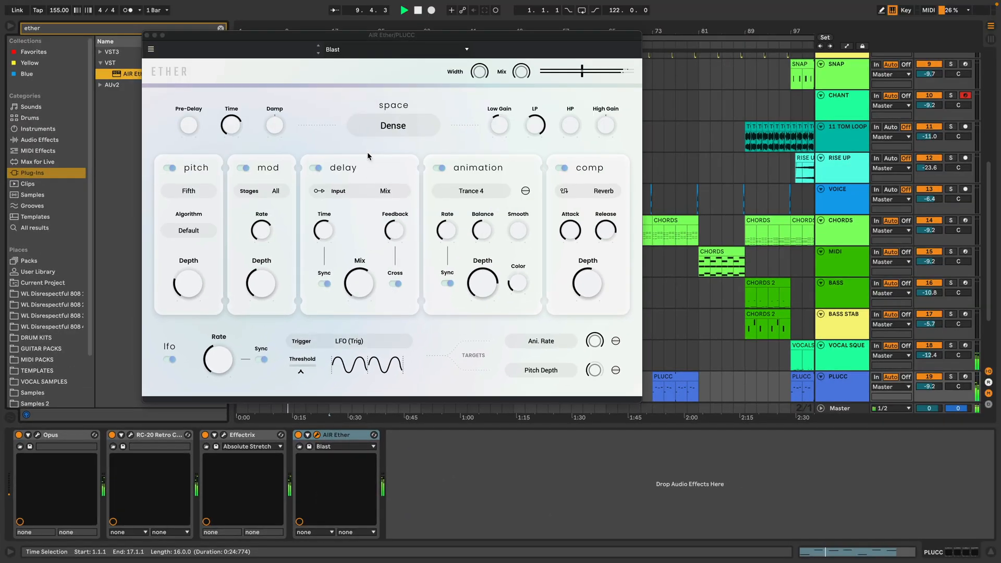
{"action": "left_click", "coordinate": [351, 36]}
{"action": "left_click_drag", "start_coordinate": [351, 36], "coordinate": [406, 48]}
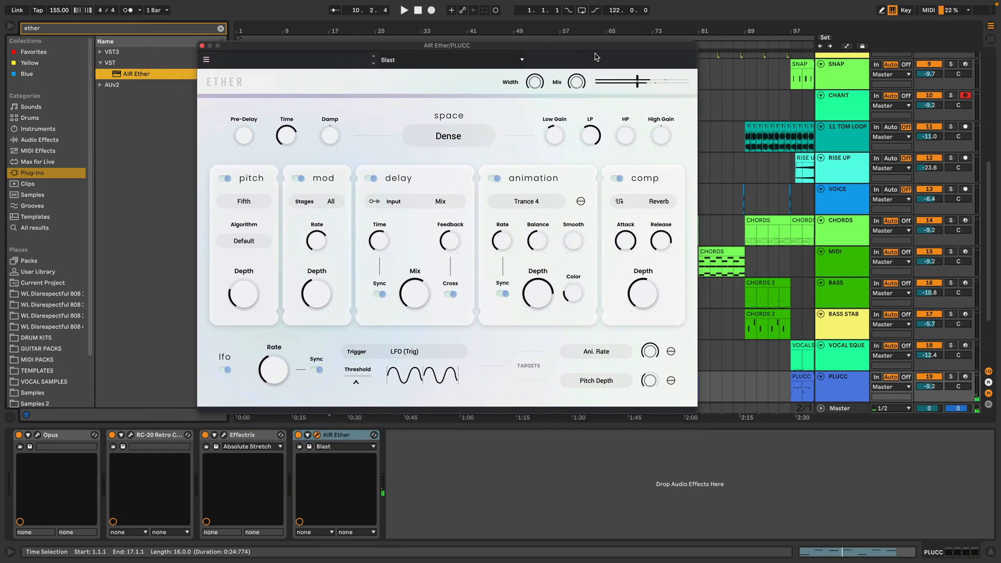
Step: Lower Ether's Mix, audition the PLUCC part, and try out the Width control
{"action": "left_click_drag", "start_coordinate": [576, 81], "coordinate": [576, 104]}
{"action": "key", "text": "space"}
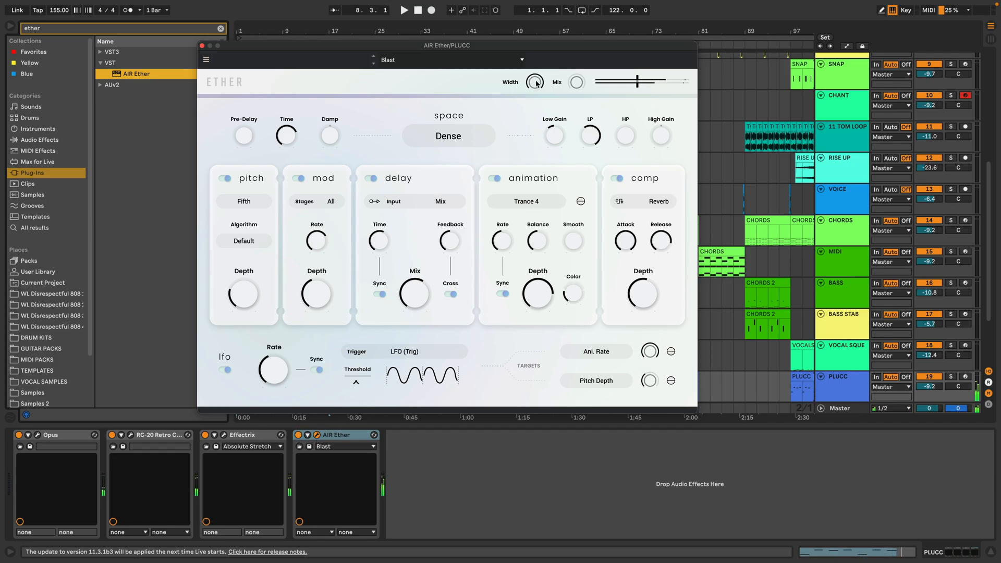
{"action": "mouse_move", "coordinate": [535, 82]}
{"action": "left_click_drag", "start_coordinate": [534, 82], "coordinate": [534, 89]}
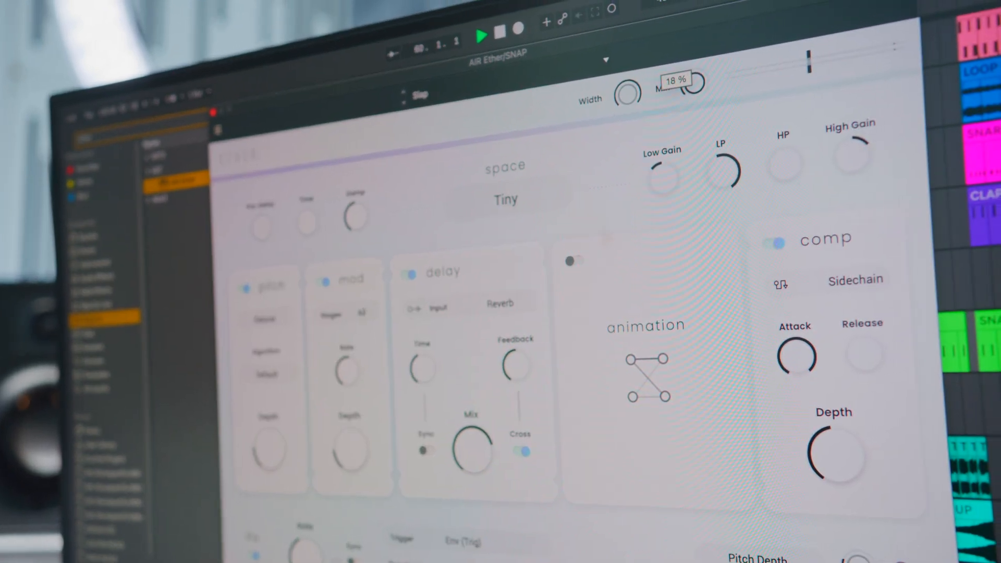
{"action": "left_click_drag", "start_coordinate": [694, 87], "coordinate": [694, 79]}
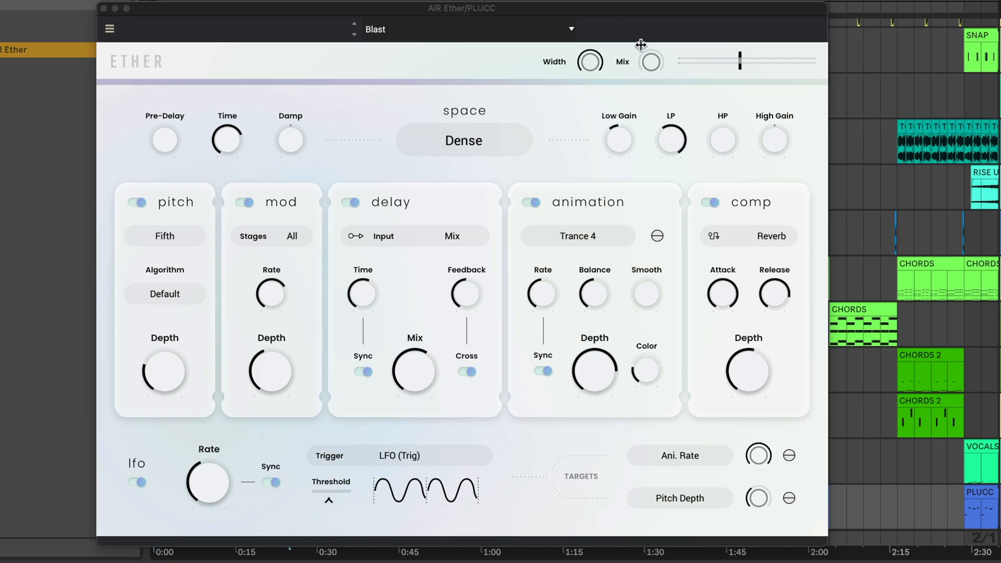
Step: Raise Ether's Mix back to fully wet and check the Width and output level settings
{"action": "left_click", "coordinate": [650, 61]}
{"action": "left_click_drag", "start_coordinate": [650, 61], "coordinate": [597, 58]}
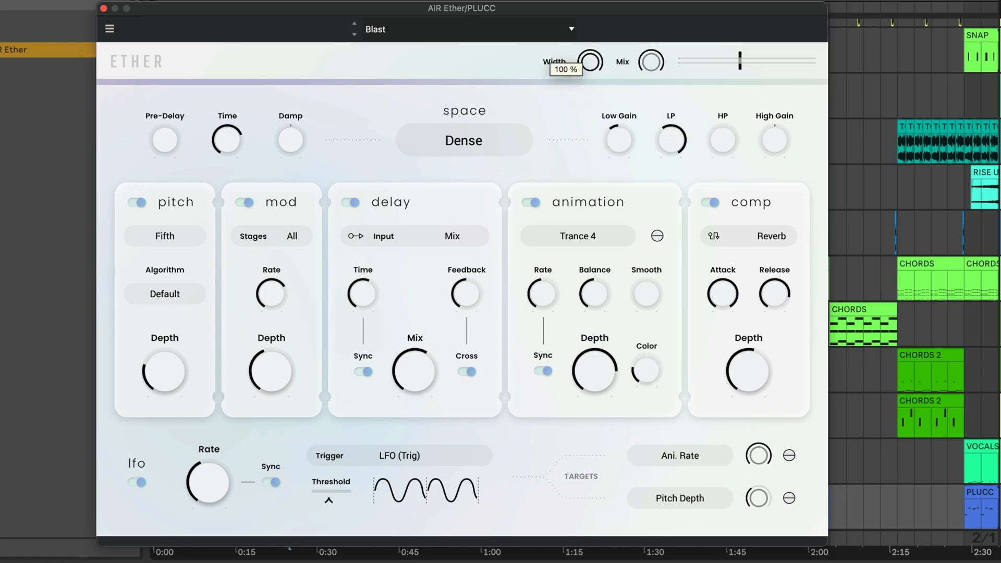
{"action": "mouse_move", "coordinate": [742, 55]}
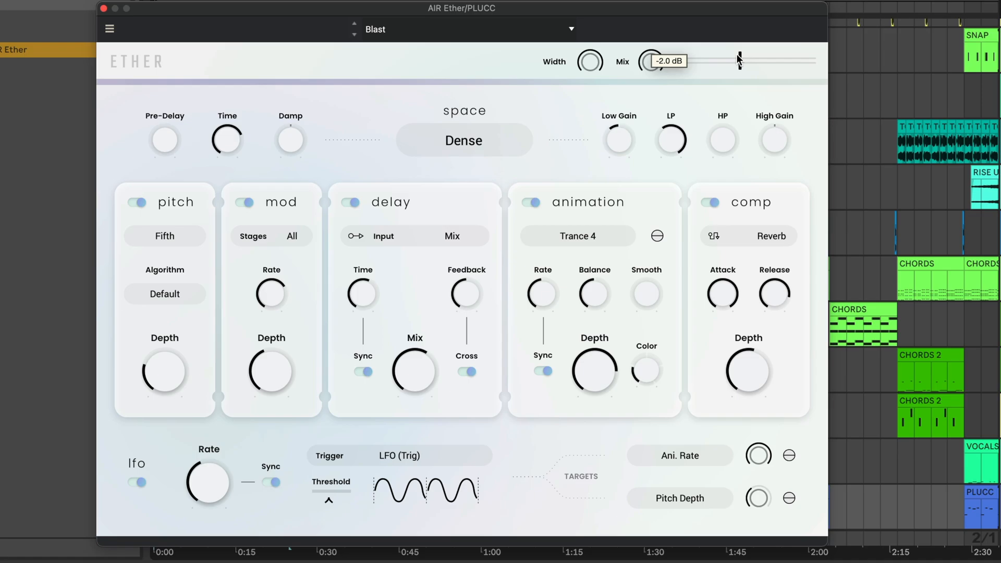
Step: Set the reverb's Pre-Delay to 250 ms and lower the Mix while the PLUCC part plays
{"action": "mouse_move", "coordinate": [167, 136]}
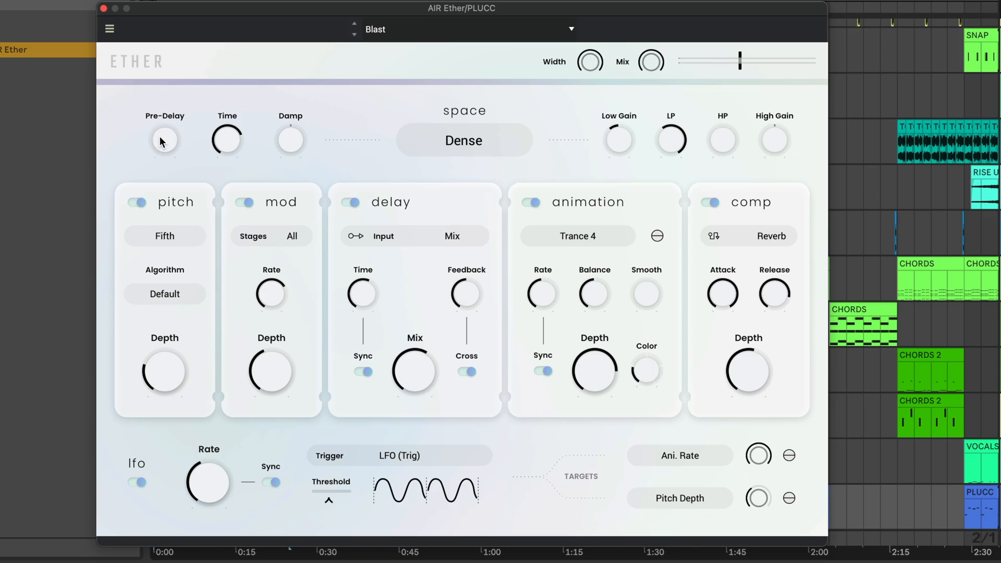
{"action": "left_click_drag", "start_coordinate": [161, 143], "coordinate": [161, 124]}
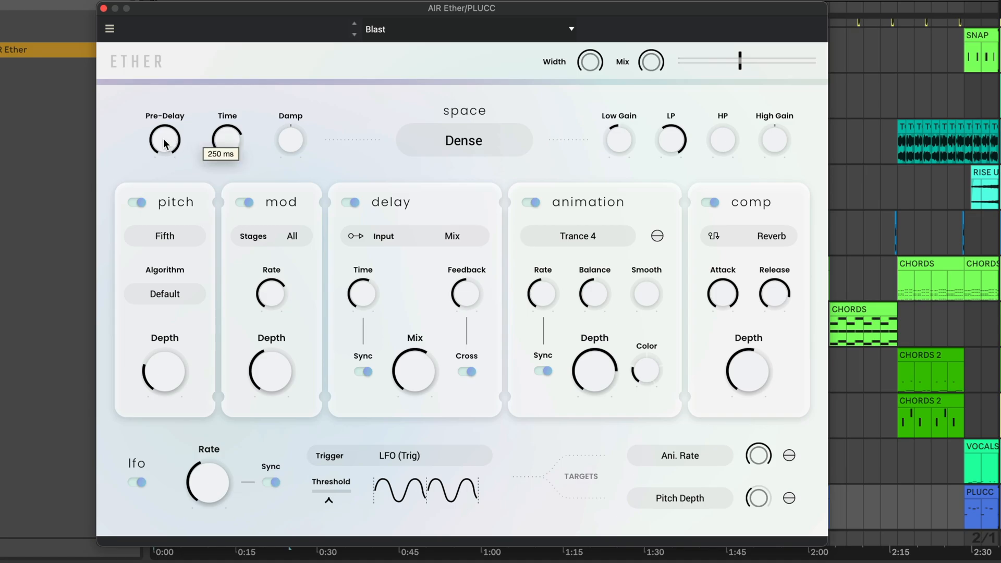
{"action": "mouse_move", "coordinate": [658, 69]}
{"action": "left_mouse_down"}
{"action": "mouse_move", "coordinate": [657, 78]}
{"action": "mouse_move", "coordinate": [657, 69]}
{"action": "left_mouse_up"}
{"action": "key", "text": "space"}
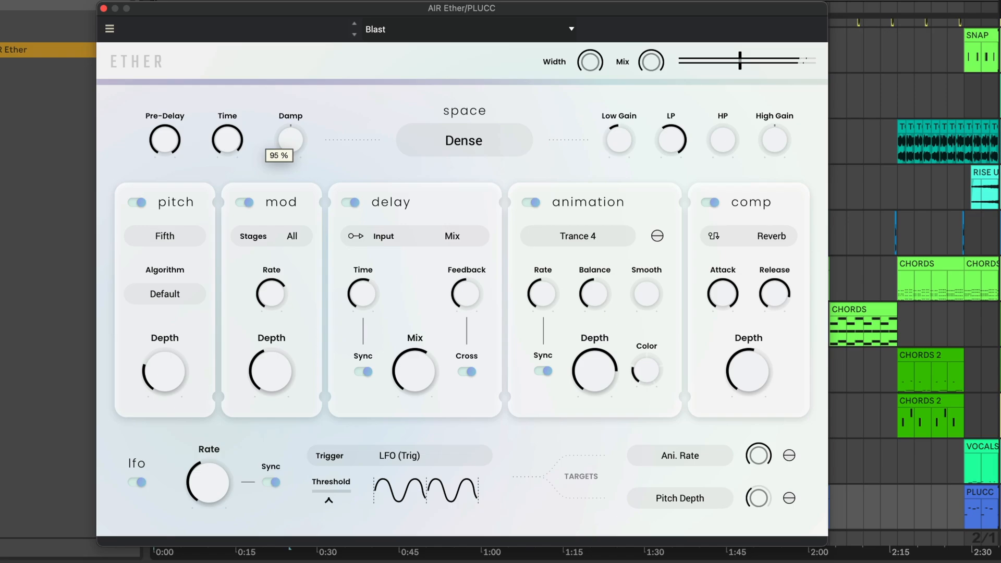
{"action": "left_click_drag", "start_coordinate": [650, 58], "coordinate": [650, 73]}
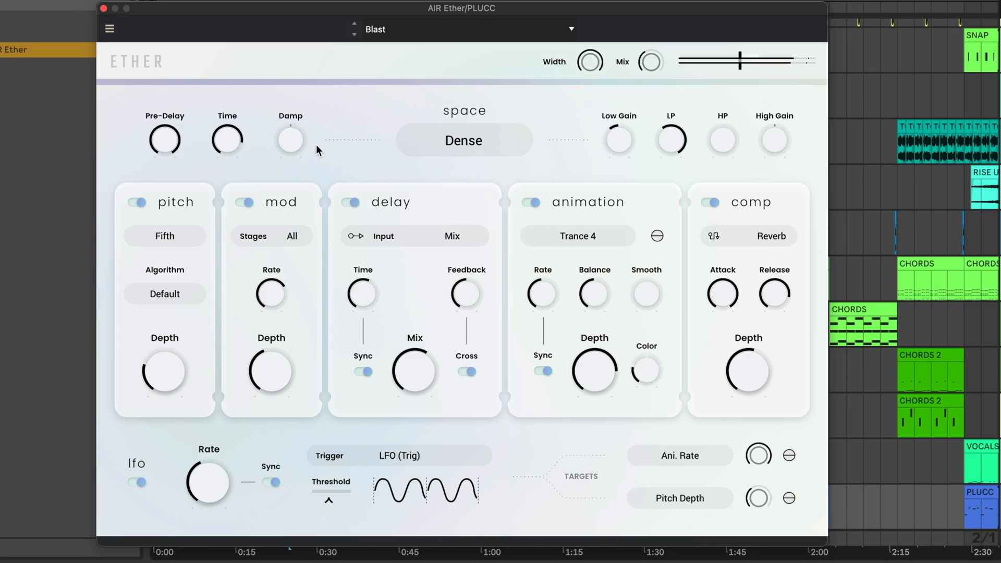
Step: Try the Damp at about +76 % and reset it to centre, and view the Space types while keeping Dense
{"action": "left_click_drag", "start_coordinate": [297, 144], "coordinate": [298, 119]}
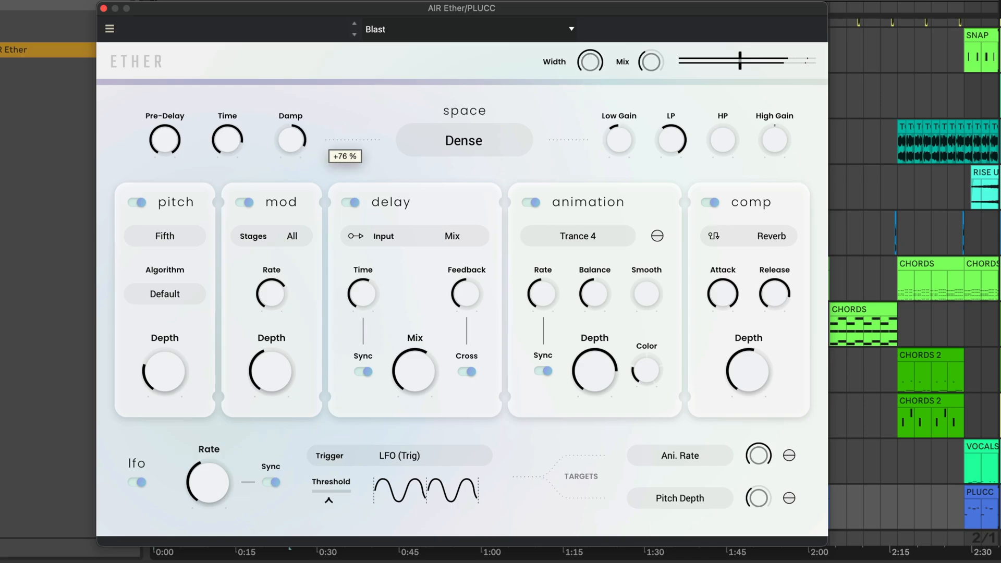
{"action": "left_click_drag", "start_coordinate": [290, 139], "coordinate": [290, 157]}
{"action": "left_click", "coordinate": [488, 147]}
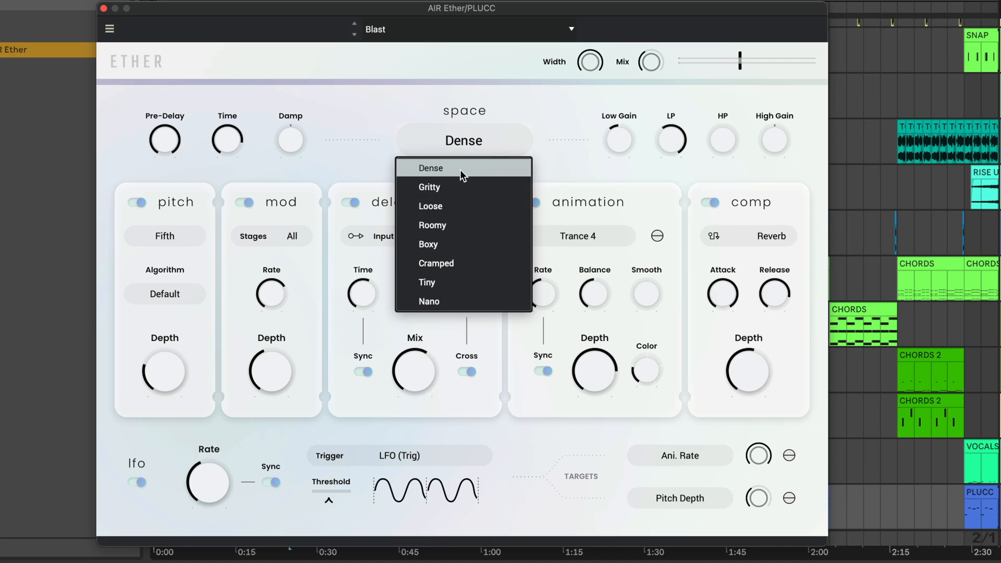
{"action": "left_click", "coordinate": [549, 147]}
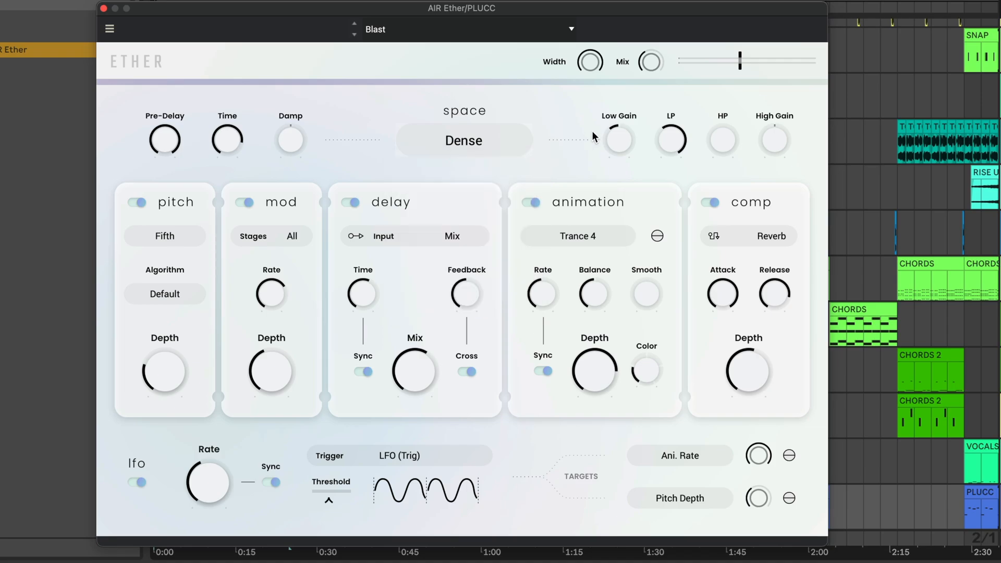
Step: Audition the reverb with its Low Gain first boosted and then cut, and its High Gain first cut and then boosted
{"action": "mouse_move", "coordinate": [622, 135]}
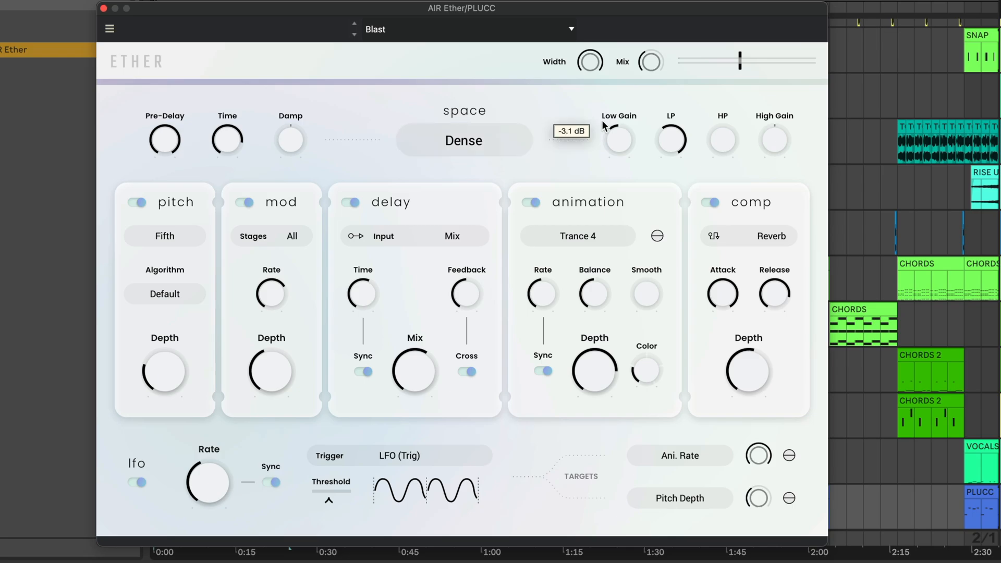
{"action": "left_click_drag", "start_coordinate": [627, 138], "coordinate": [638, 111]}
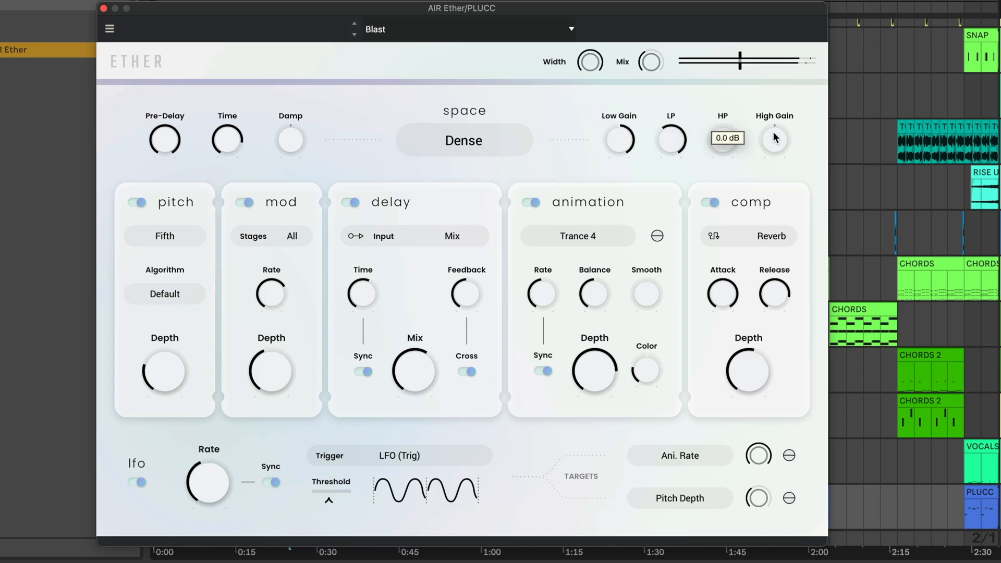
{"action": "left_click_drag", "start_coordinate": [773, 132], "coordinate": [752, 155]}
{"action": "left_click_drag", "start_coordinate": [632, 134], "coordinate": [634, 154]}
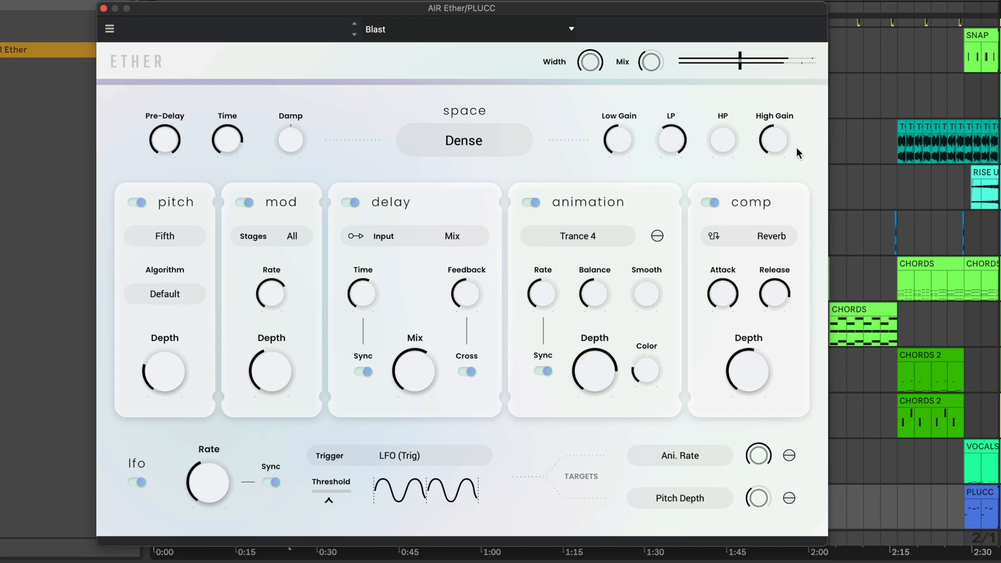
{"action": "left_click_drag", "start_coordinate": [777, 141], "coordinate": [779, 119]}
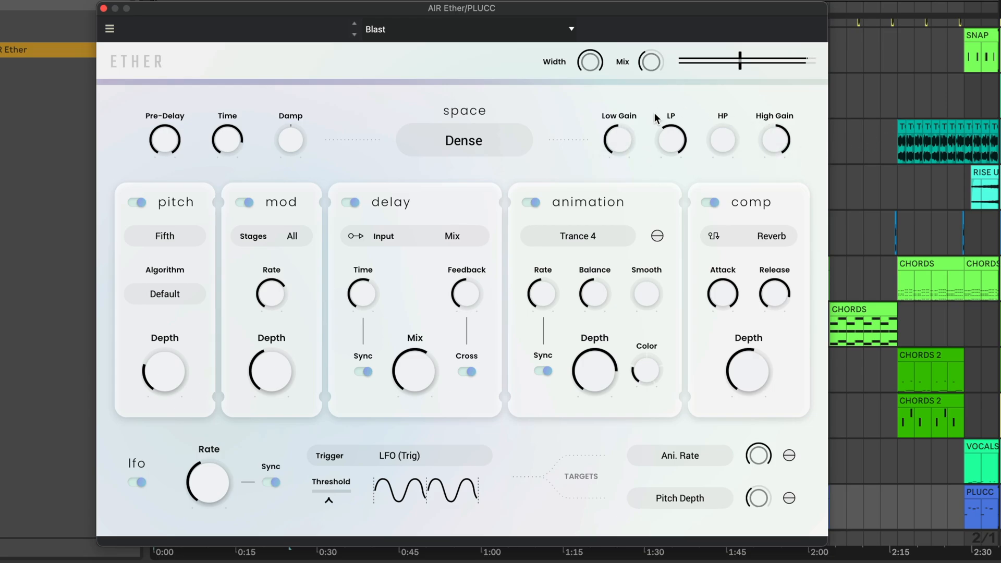
Step: Bring the reverb's Low Gain to about -0.1 dB and its High Gain to about 0.3 dB
{"action": "left_click_drag", "start_coordinate": [617, 145], "coordinate": [617, 129]}
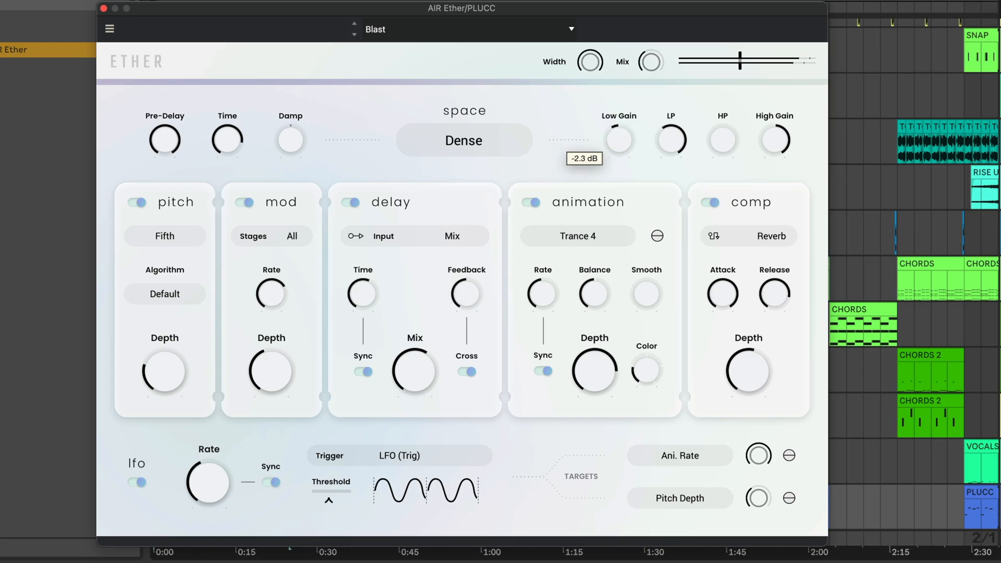
{"action": "left_click_drag", "start_coordinate": [617, 129], "coordinate": [607, 121]}
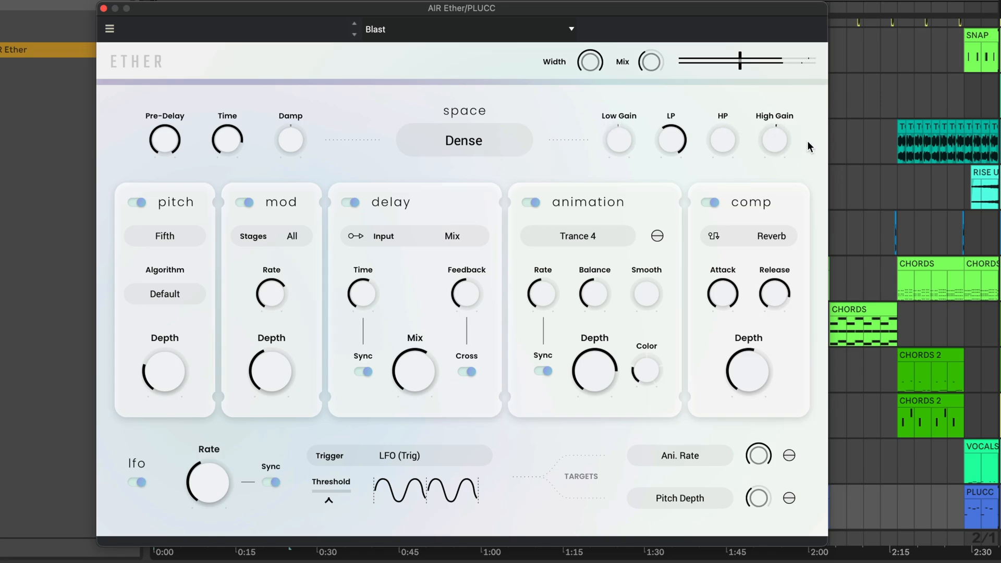
{"action": "mouse_move", "coordinate": [621, 142]}
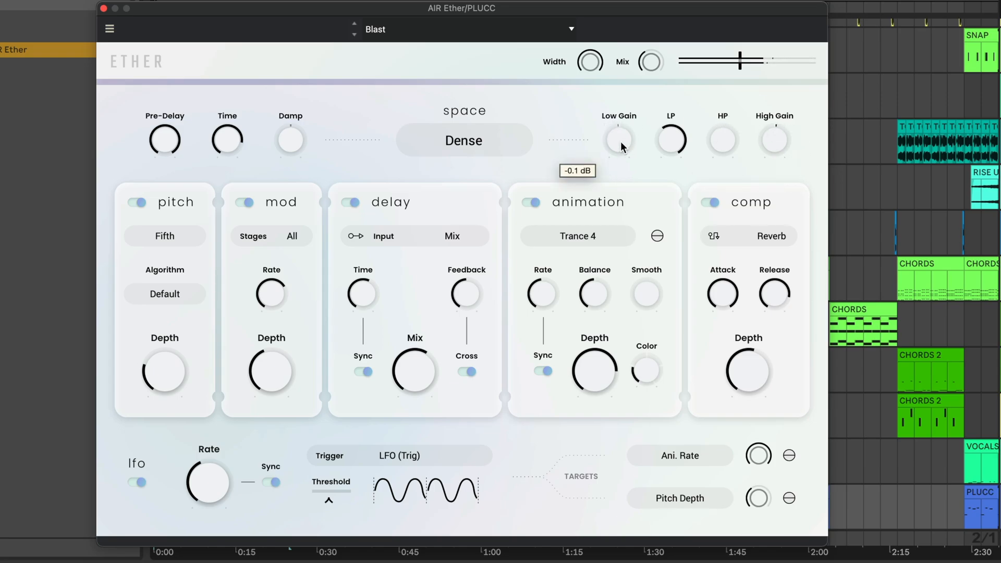
{"action": "mouse_move", "coordinate": [777, 146]}
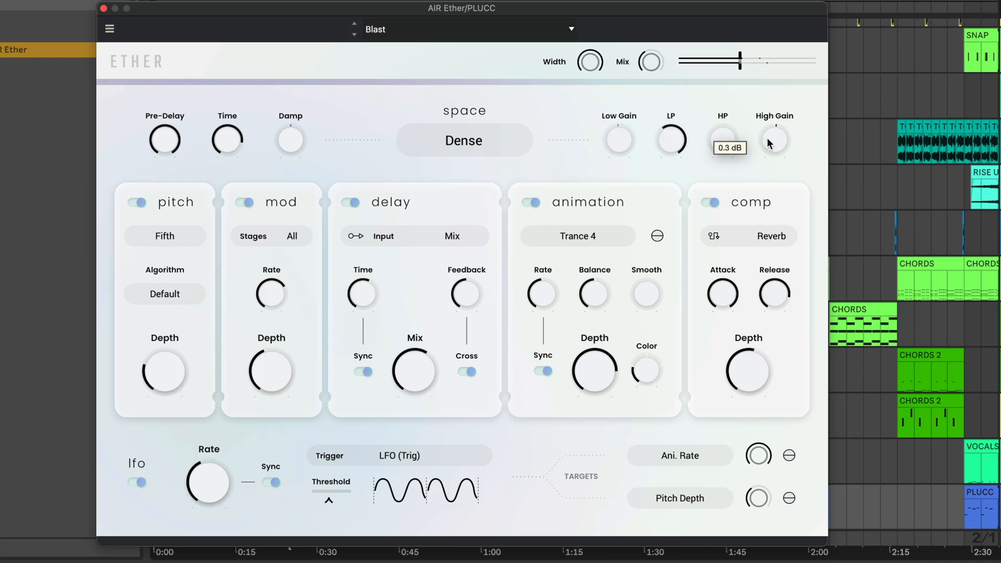
{"action": "mouse_move", "coordinate": [725, 142]}
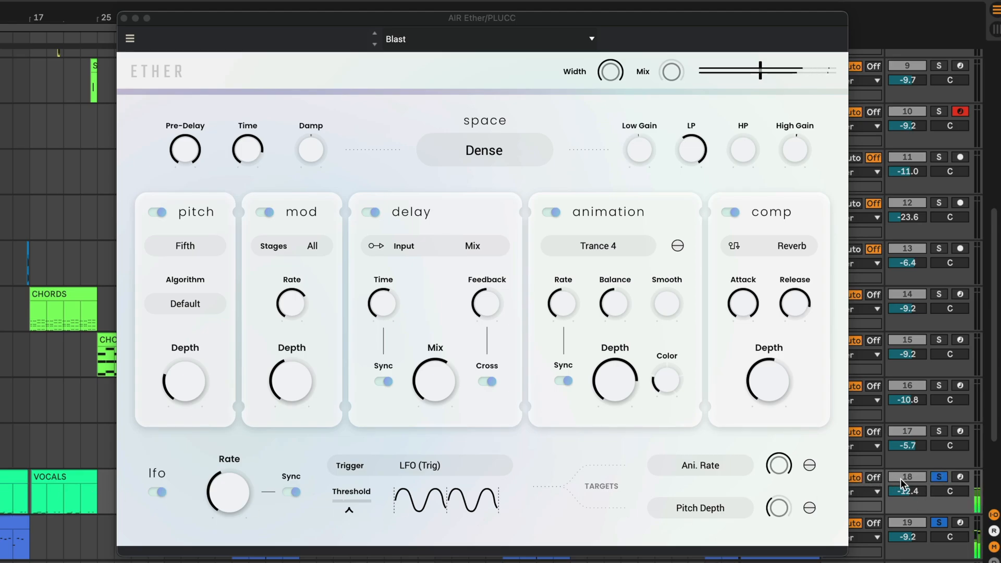
Step: Leave only the VOCAL SQUEAK track soloed and switch its Ether preset to Exponential Smooth
{"action": "left_click", "coordinate": [939, 522]}
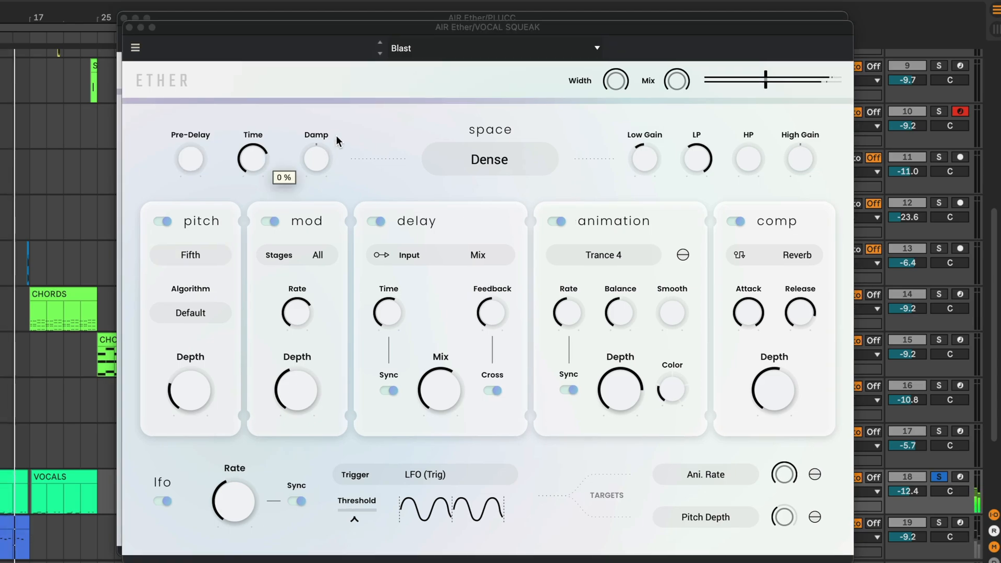
{"action": "left_click", "coordinate": [124, 17]}
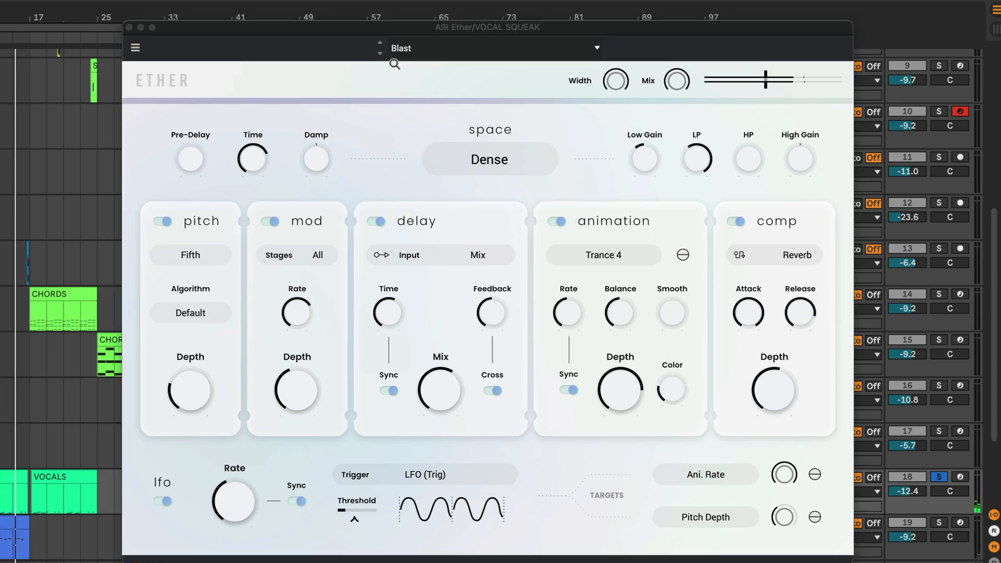
{"action": "left_click", "coordinate": [380, 54]}
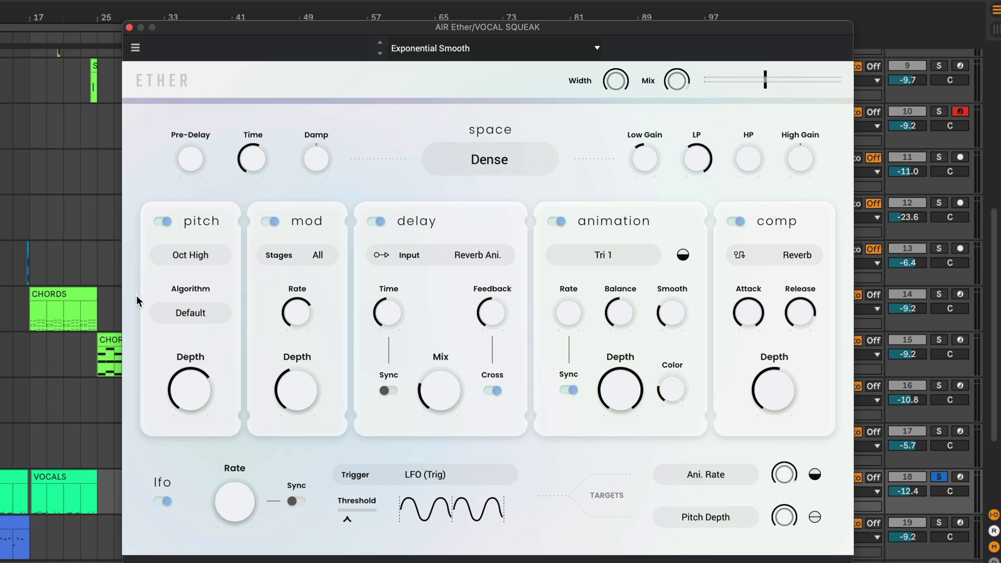
Step: View the pitch module's interval options, from Oct High to Detune Low, while keeping Oct High
{"action": "left_click", "coordinate": [189, 256]}
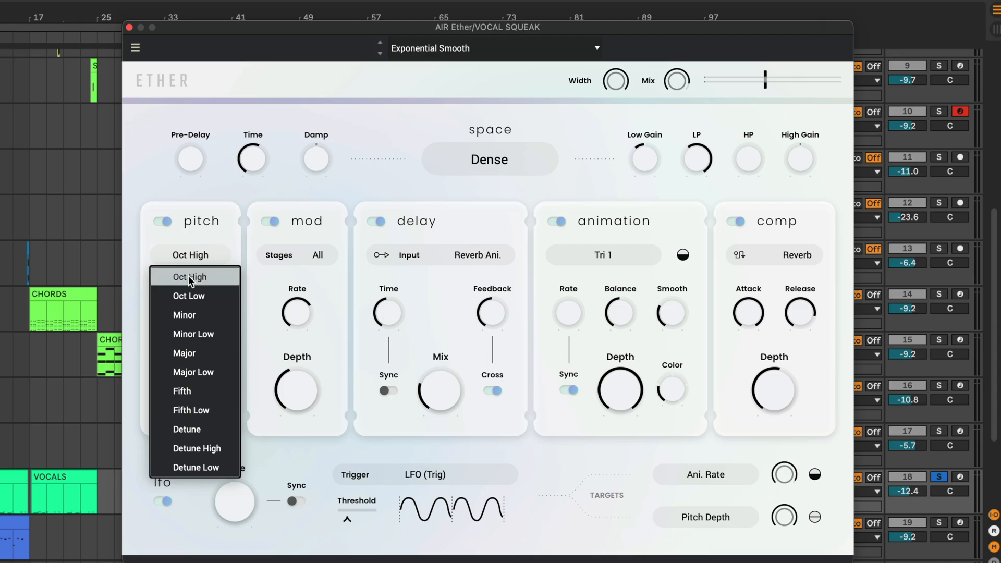
{"action": "left_click", "coordinate": [170, 257]}
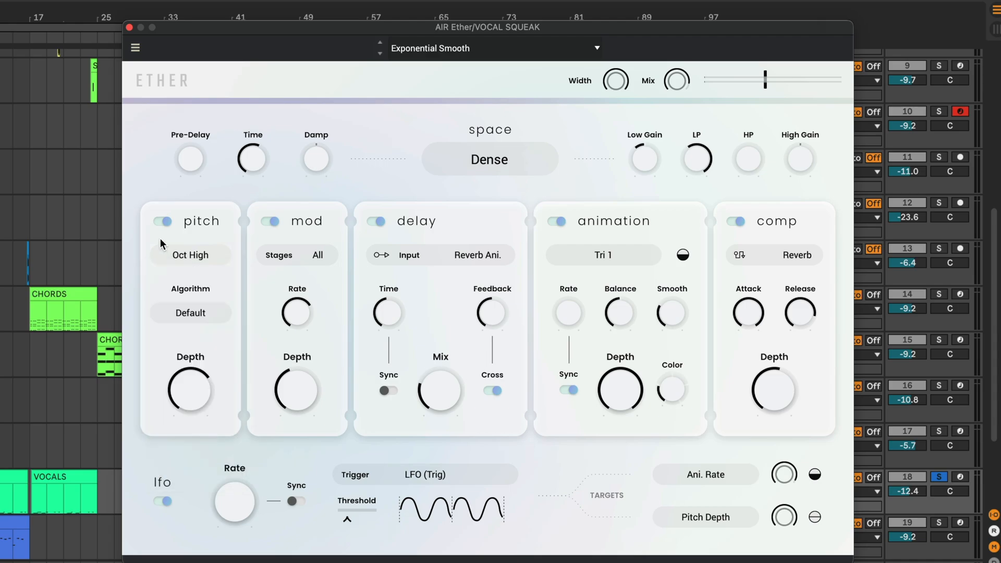
{"action": "left_click", "coordinate": [183, 252]}
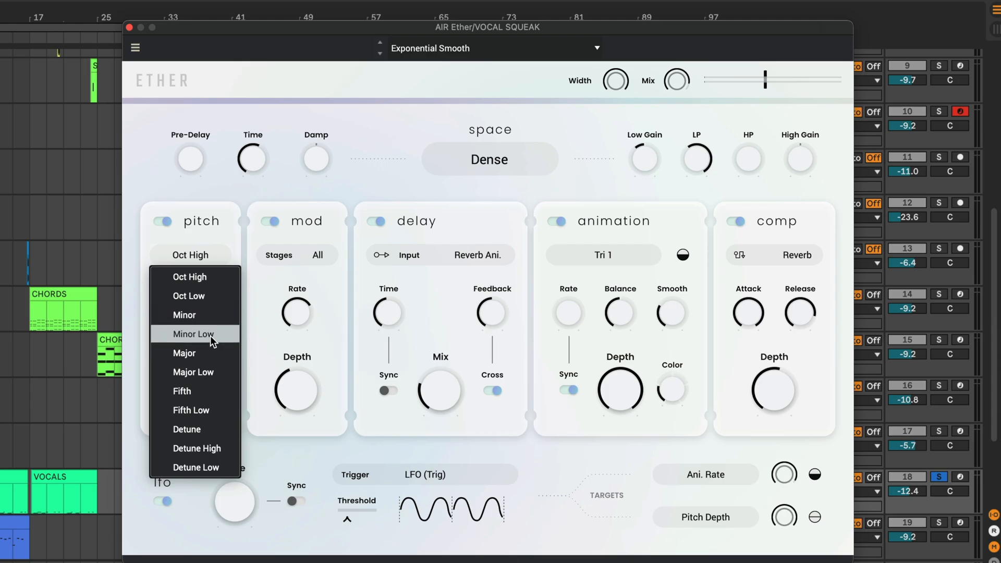
{"action": "left_click", "coordinate": [211, 253]}
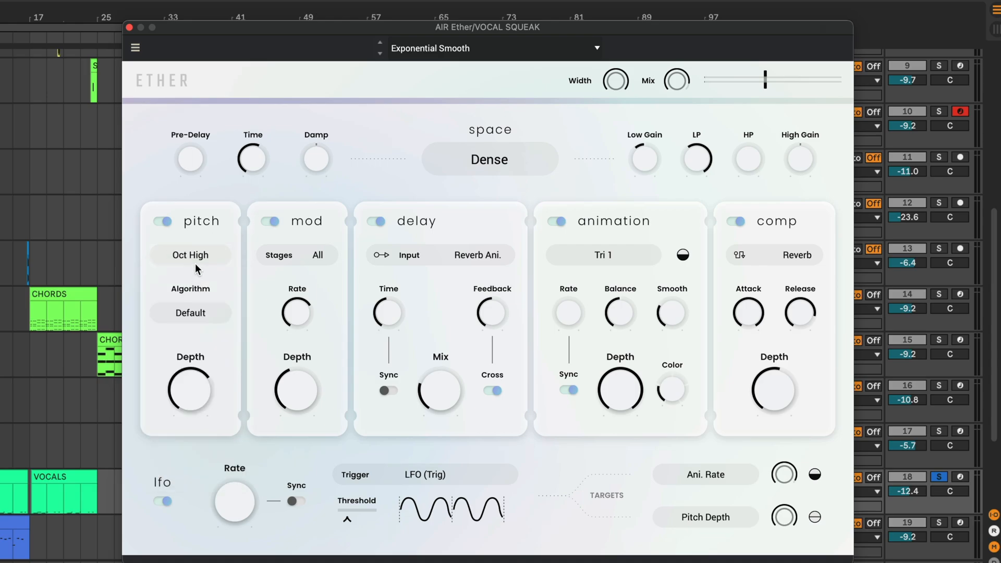
Step: Switch the pitch module's Algorithm to Notes and audition it with pitch Depth at maximum and different overall Mix levels
{"action": "left_click", "coordinate": [204, 312]}
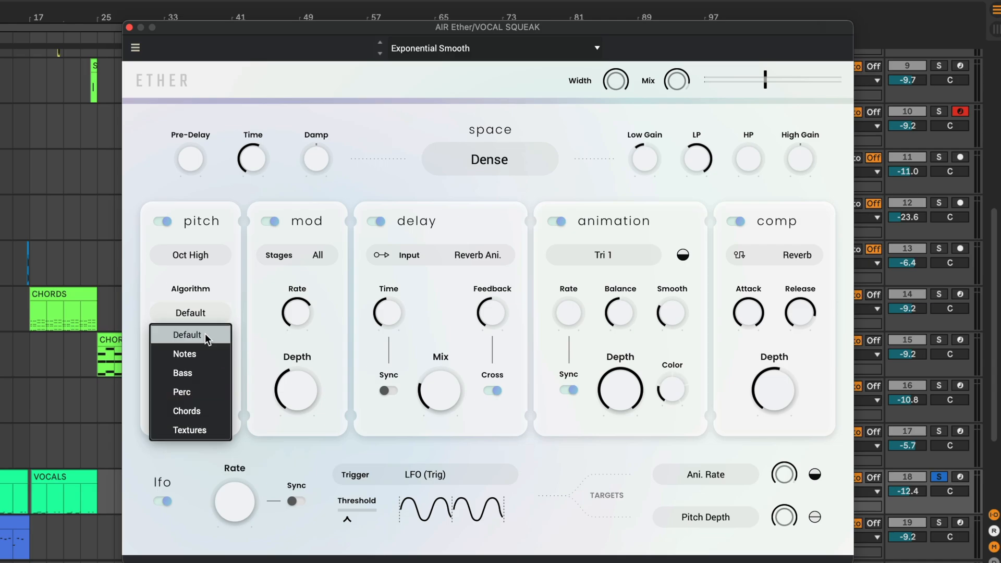
{"action": "left_click", "coordinate": [201, 355]}
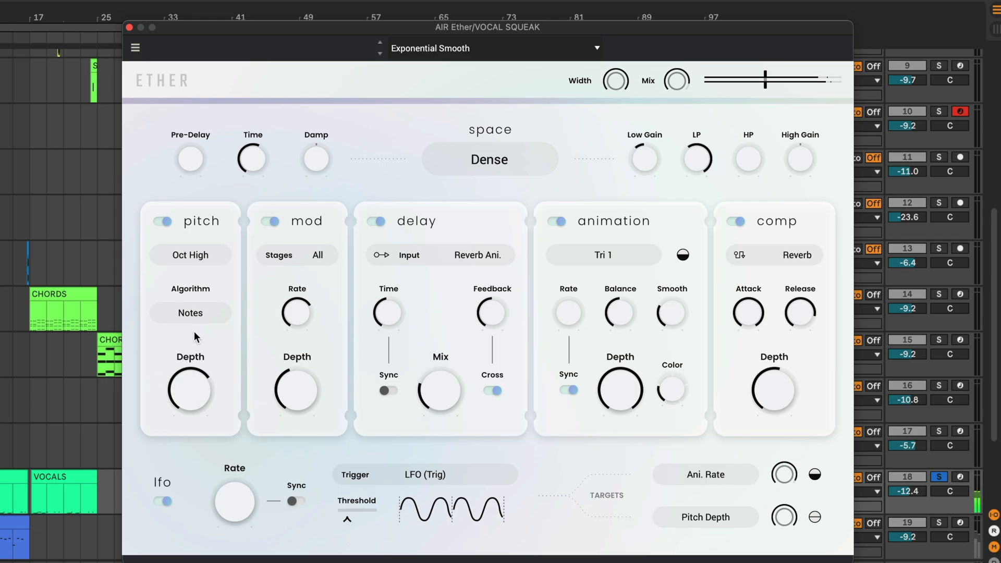
{"action": "left_click_drag", "start_coordinate": [187, 376], "coordinate": [187, 422]}
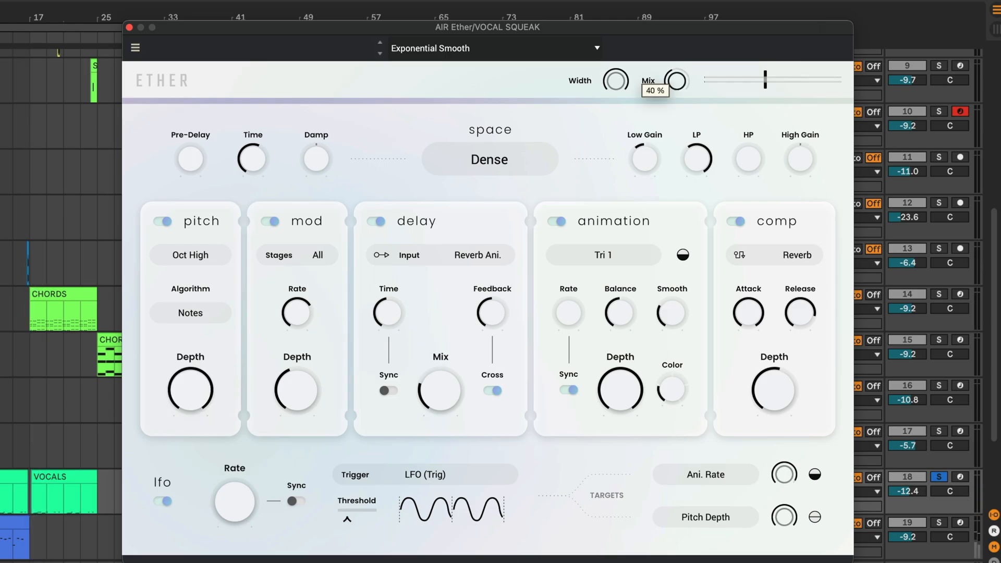
{"action": "left_click_drag", "start_coordinate": [676, 81], "coordinate": [676, 91]}
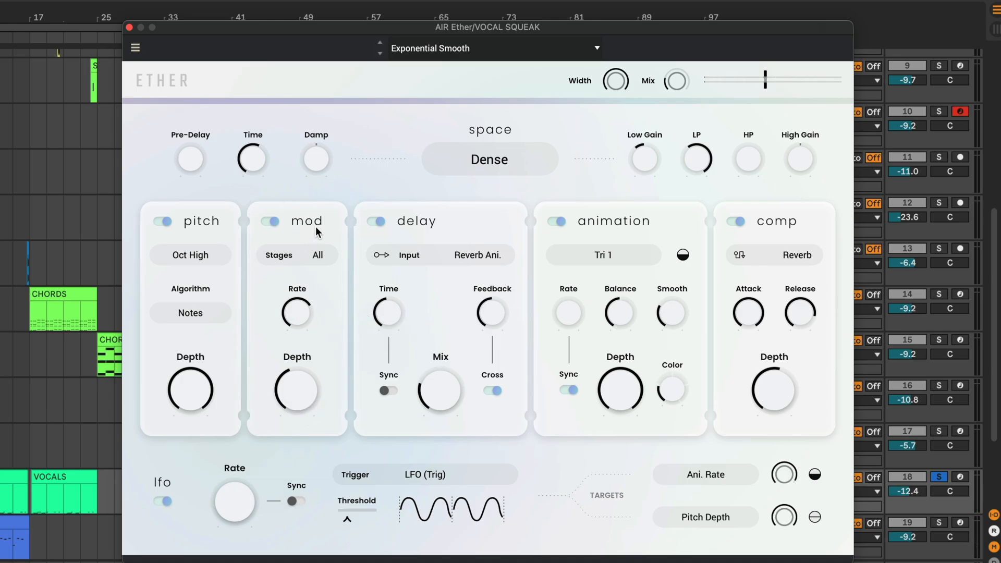
Step: View the mod module's Stages options while keeping All, and try its Depth at 100 %
{"action": "left_click", "coordinate": [316, 254]}
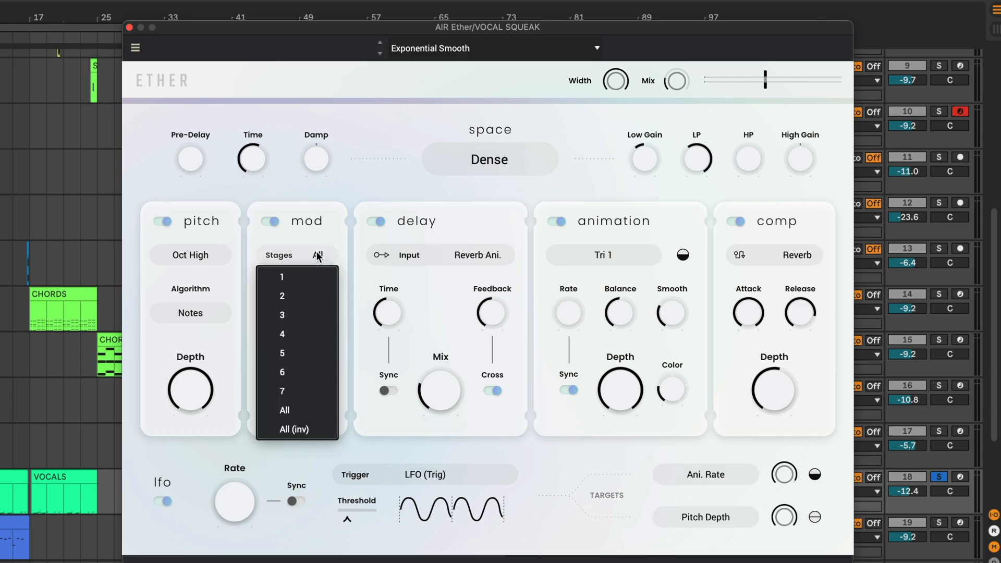
{"action": "left_click", "coordinate": [316, 252]}
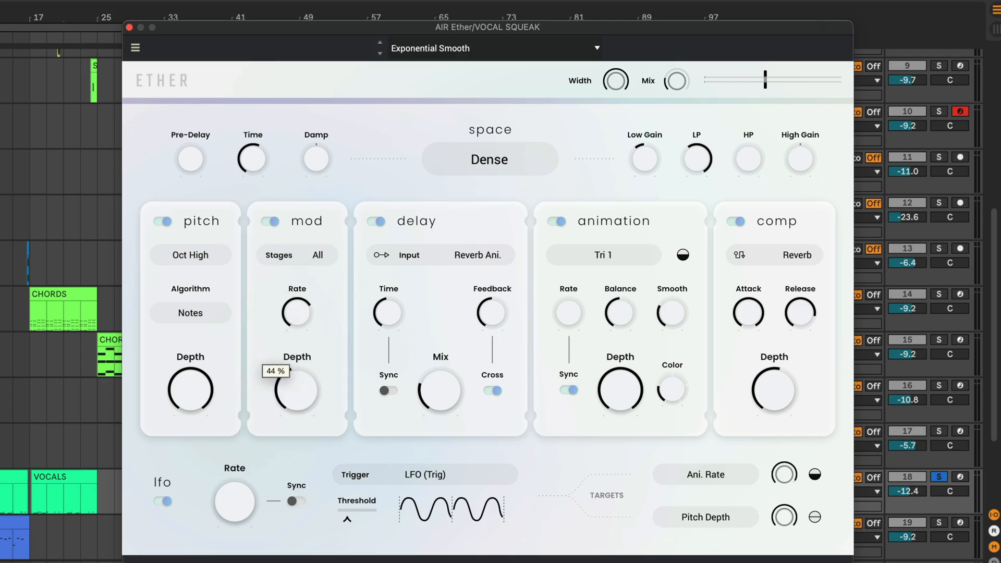
{"action": "scroll", "coordinate": [290, 369], "scroll_direction": "up", "scroll_amount": 10}
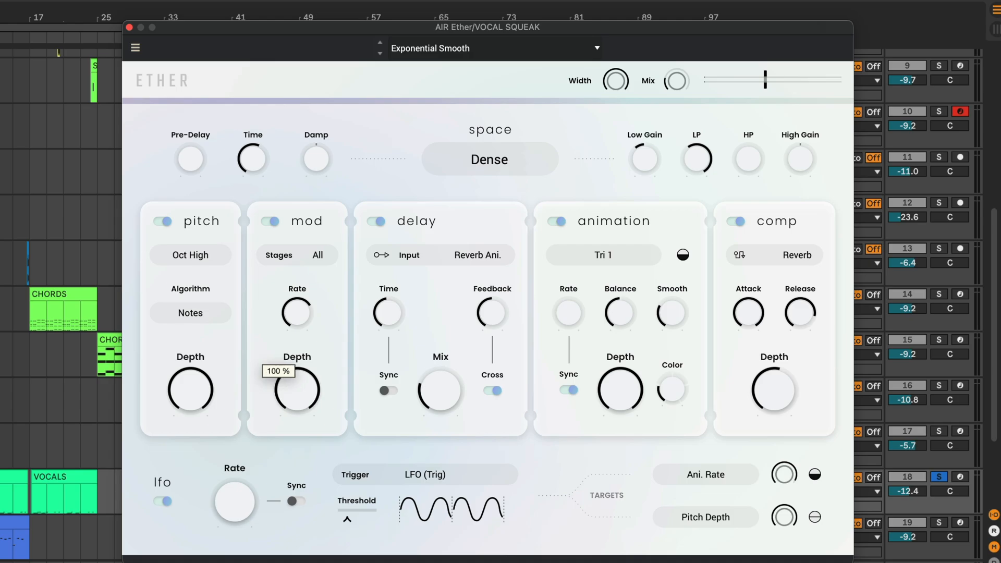
{"action": "scroll", "coordinate": [676, 89], "scroll_direction": "up", "scroll_amount": 10}
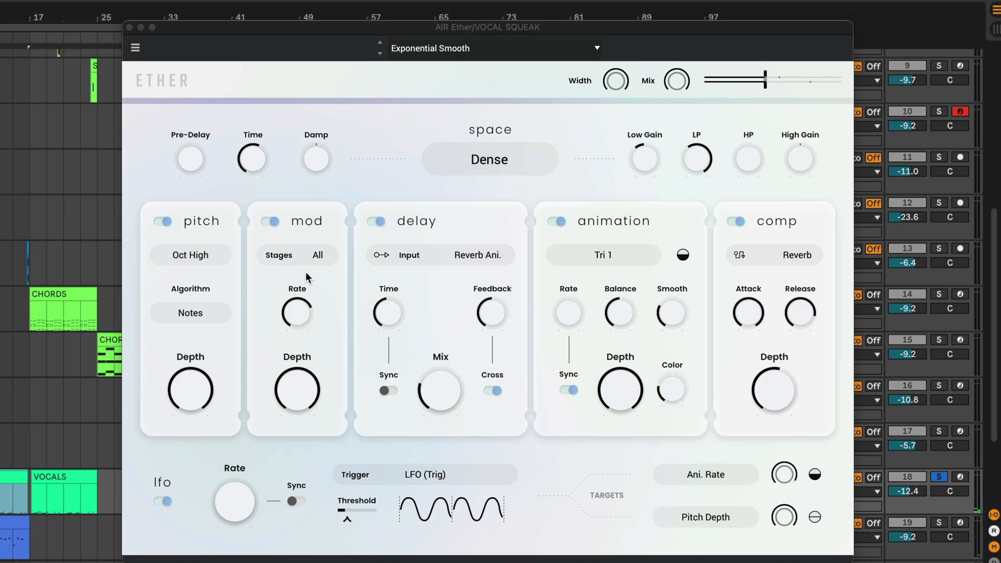
Step: Lower the reverb's overall Mix and bring the mod module's Depth down to about 9 %
{"action": "left_click_drag", "start_coordinate": [676, 80], "coordinate": [677, 102]}
{"action": "left_click_drag", "start_coordinate": [295, 367], "coordinate": [299, 450]}
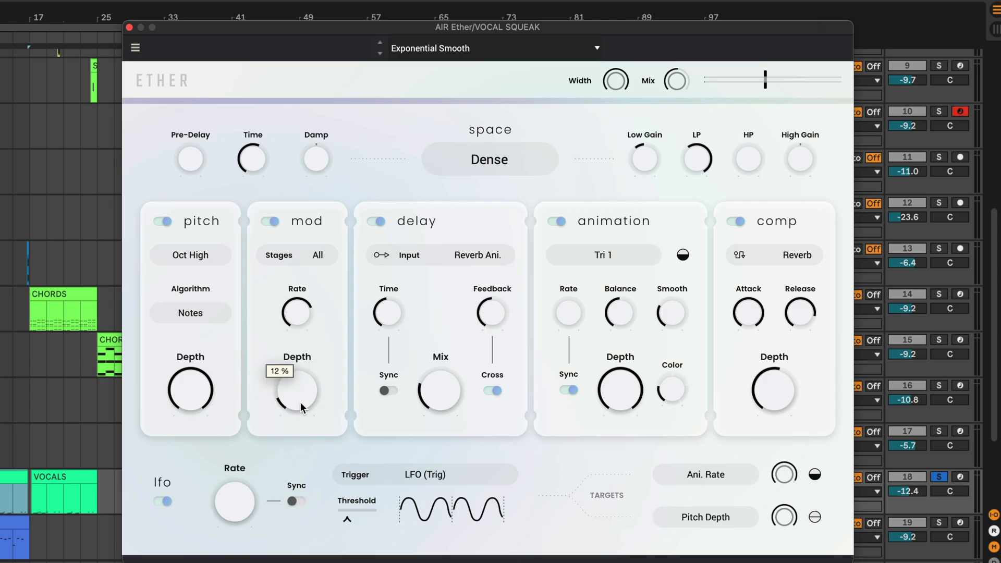
{"action": "mouse_move", "coordinate": [300, 402]}
{"action": "left_mouse_down"}
{"action": "mouse_move", "coordinate": [301, 376]}
{"action": "mouse_move", "coordinate": [301, 389]}
{"action": "left_mouse_up"}
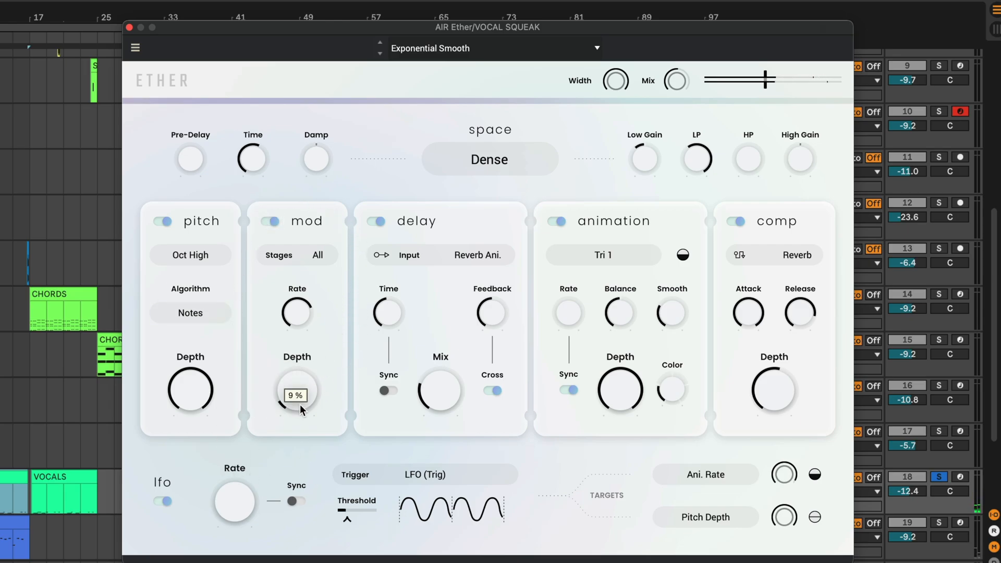
{"action": "mouse_move", "coordinate": [315, 308]}
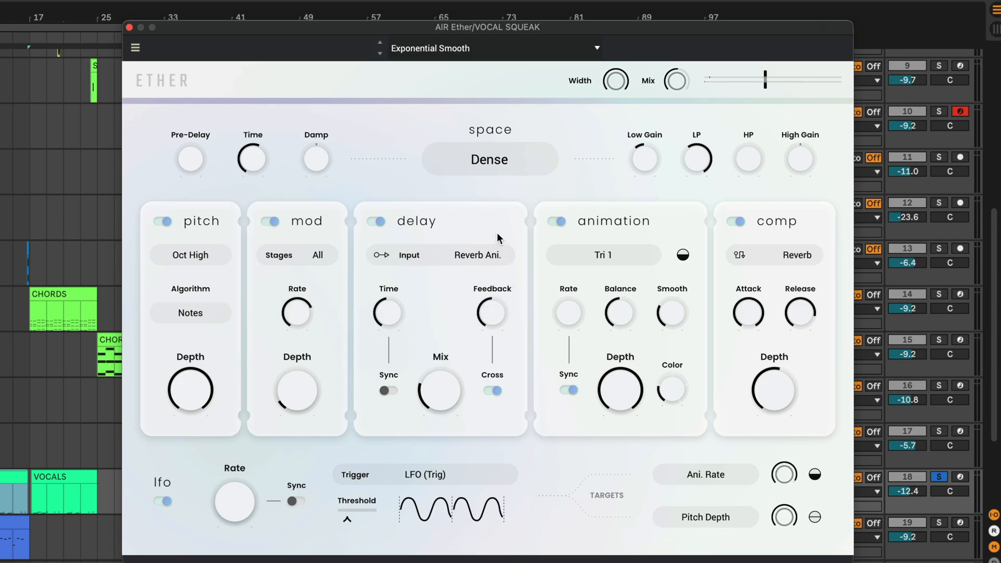
Step: View the delay's Input sources while keeping Reverb Ani., and try the delay with Mix at 100 %, maximum Feedback and a longer Time
{"action": "left_click", "coordinate": [476, 255]}
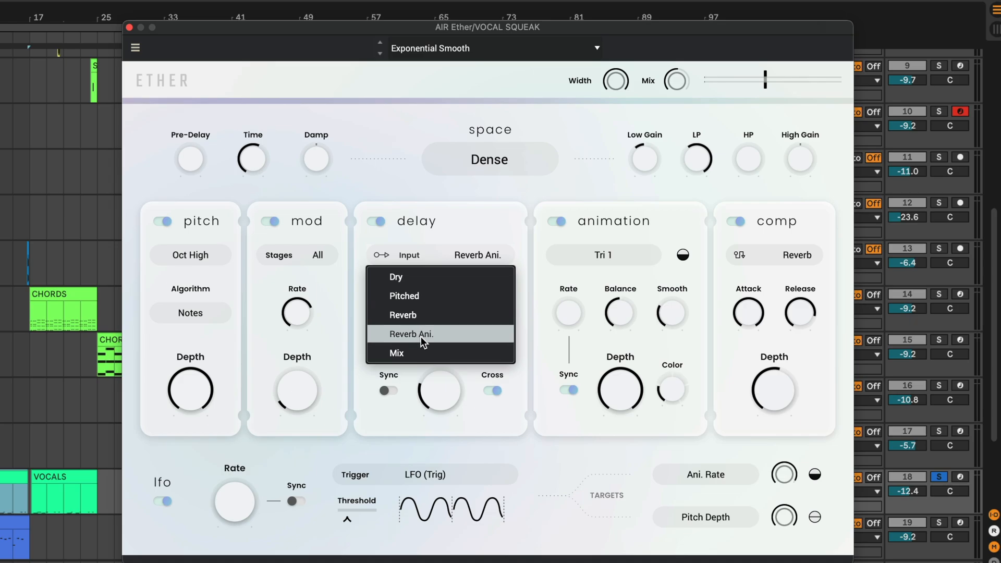
{"action": "left_click", "coordinate": [422, 250]}
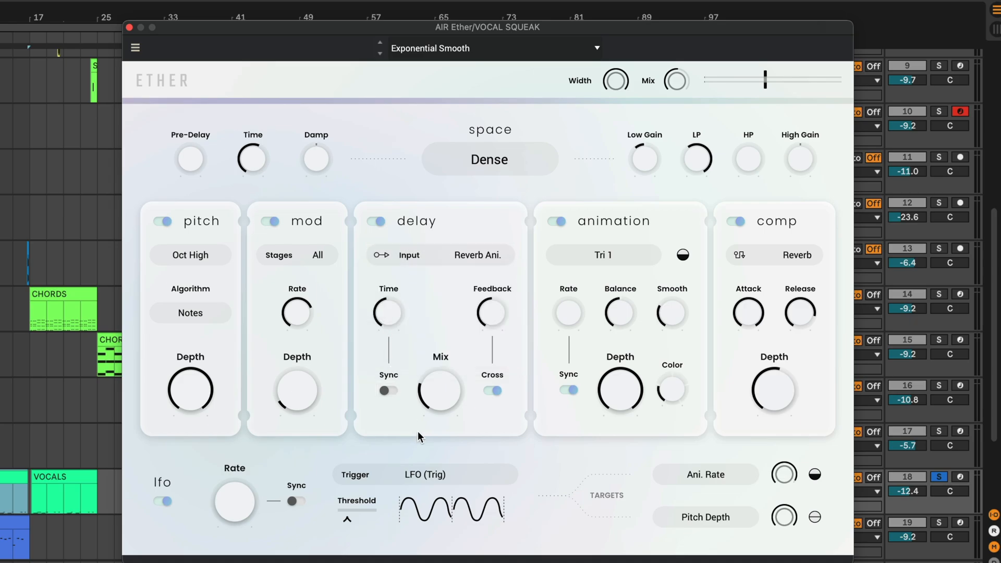
{"action": "mouse_move", "coordinate": [433, 387]}
{"action": "left_click_drag", "start_coordinate": [429, 399], "coordinate": [469, 281]}
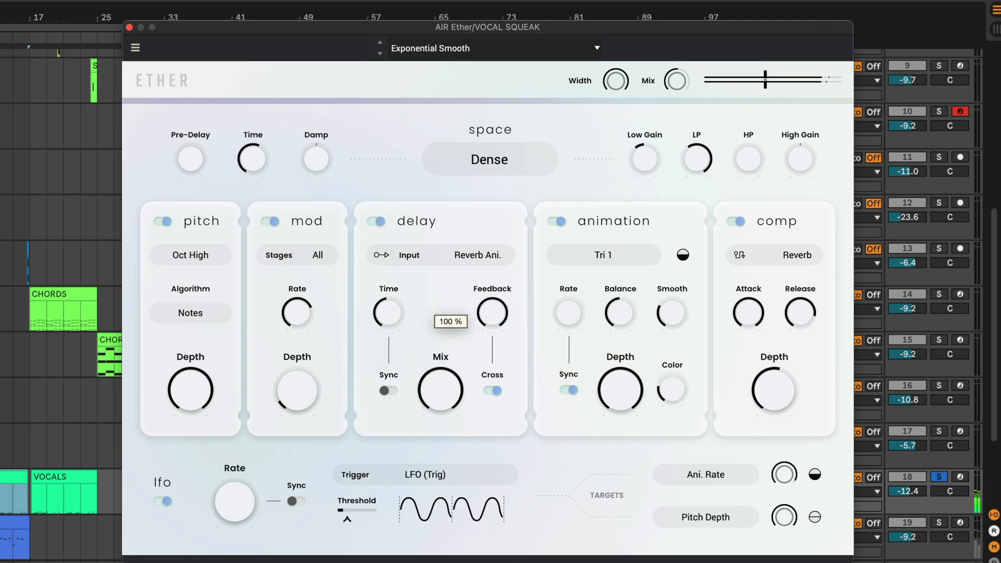
{"action": "left_click_drag", "start_coordinate": [388, 313], "coordinate": [388, 297]}
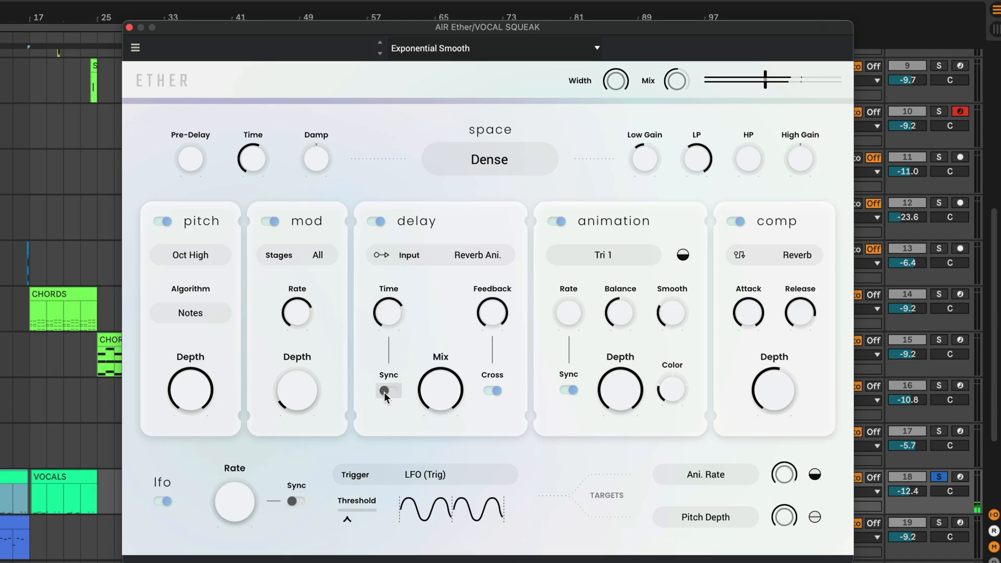
Step: Turn on the delay's Sync, shorten its Time, and bring its Mix to about 50 % with reduced Feedback
{"action": "left_click", "coordinate": [383, 391]}
{"action": "mouse_move", "coordinate": [391, 315]}
{"action": "left_click_drag", "start_coordinate": [390, 315], "coordinate": [392, 327]}
{"action": "left_click_drag", "start_coordinate": [419, 379], "coordinate": [436, 417]}
{"action": "mouse_move", "coordinate": [433, 374]}
{"action": "left_mouse_down"}
{"action": "mouse_move", "coordinate": [433, 350]}
{"action": "mouse_move", "coordinate": [433, 367]}
{"action": "left_mouse_up"}
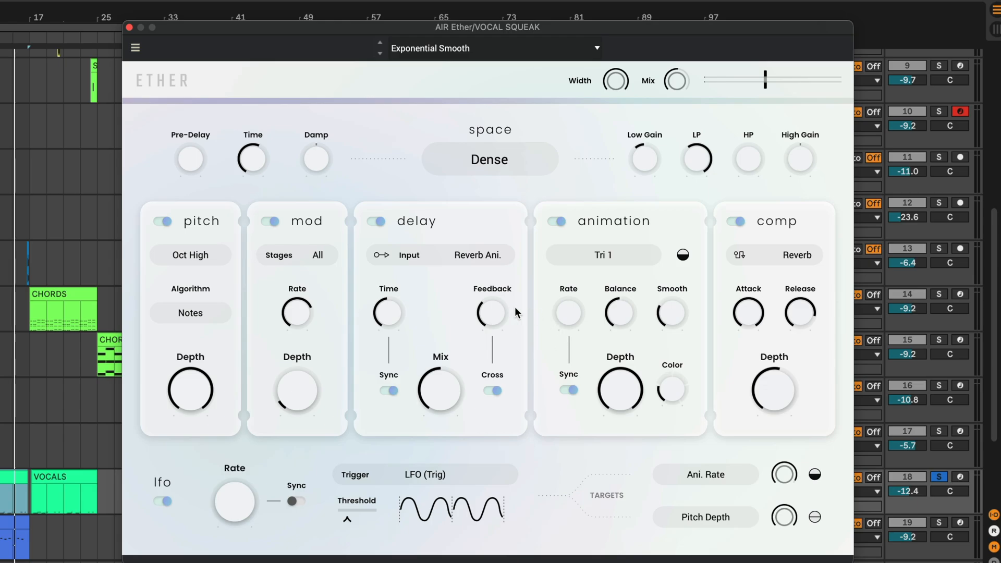
{"action": "left_click_drag", "start_coordinate": [493, 312], "coordinate": [493, 311]}
Step: Audition the delay with its Input source set to Pitched
{"action": "left_click", "coordinate": [384, 255]}
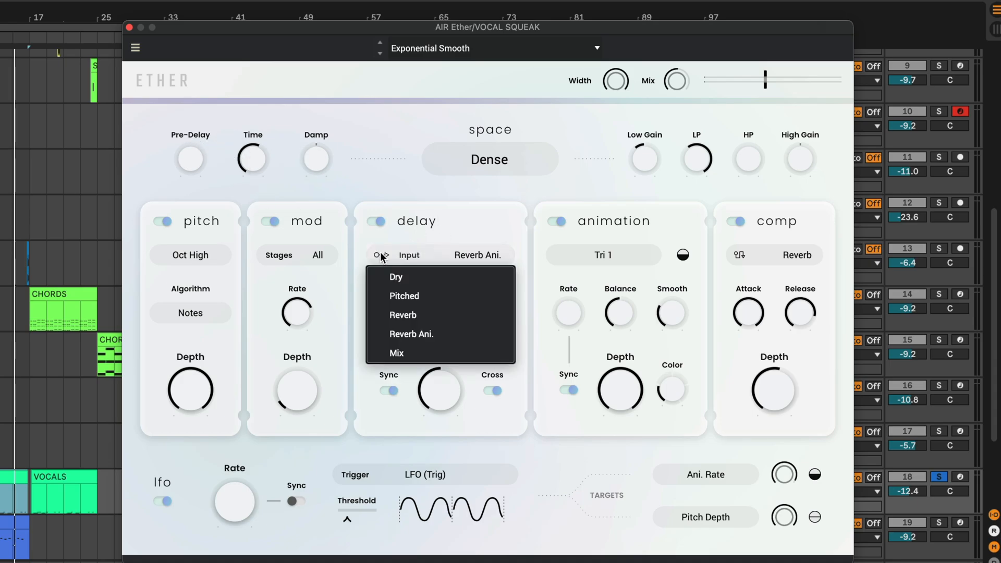
{"action": "left_click", "coordinate": [420, 297]}
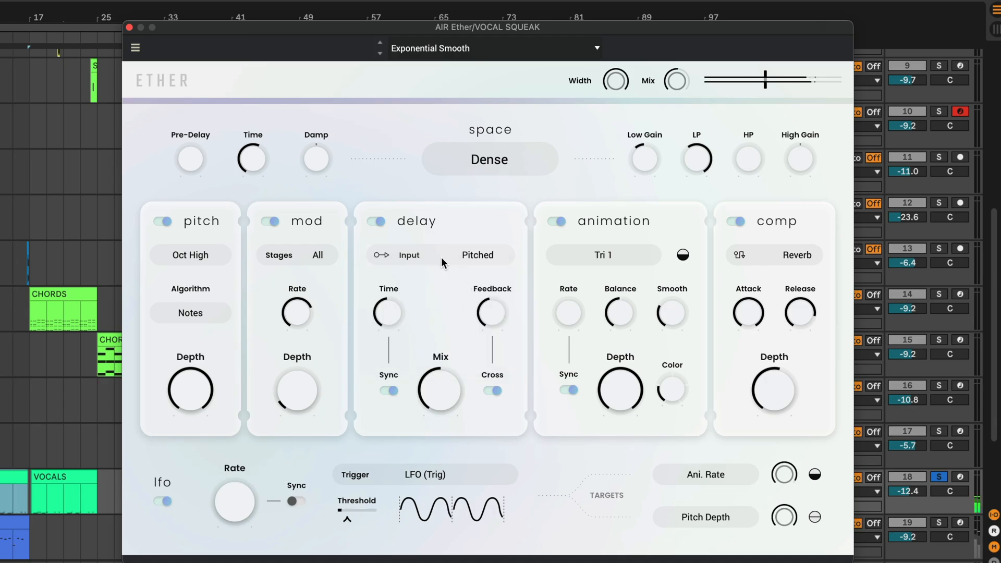
{"action": "mouse_move", "coordinate": [489, 314]}
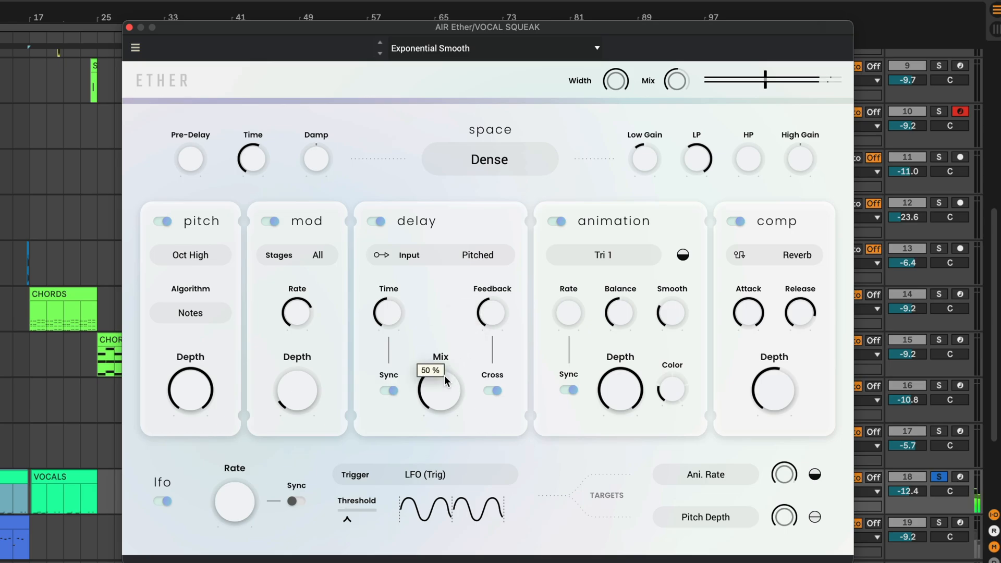
Step: Audition the delay's Reverb Input with a higher Mix, return the delay Mix to about half, and leave the Input on Dry
{"action": "left_click", "coordinate": [448, 257]}
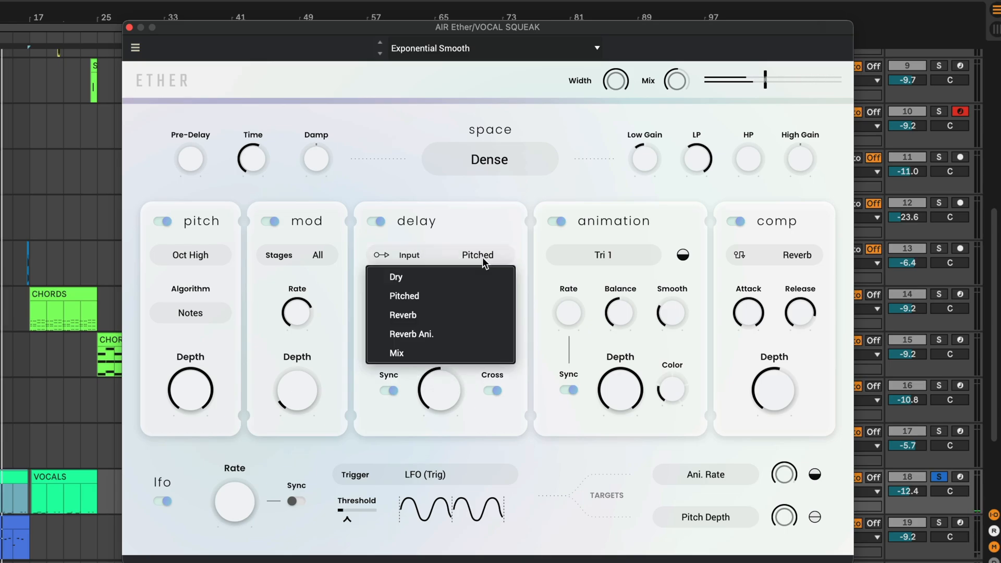
{"action": "left_click", "coordinate": [424, 315]}
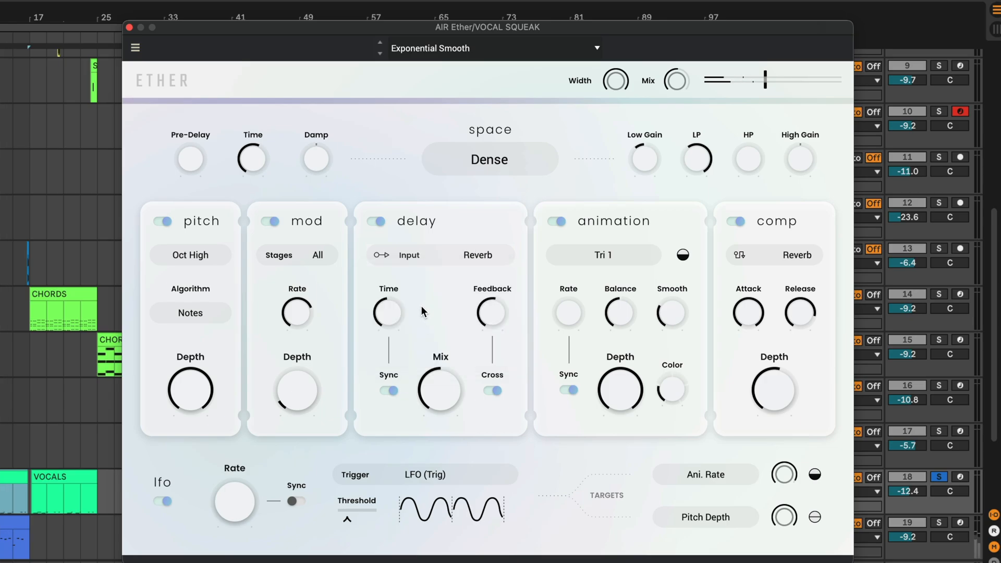
{"action": "mouse_move", "coordinate": [464, 393]}
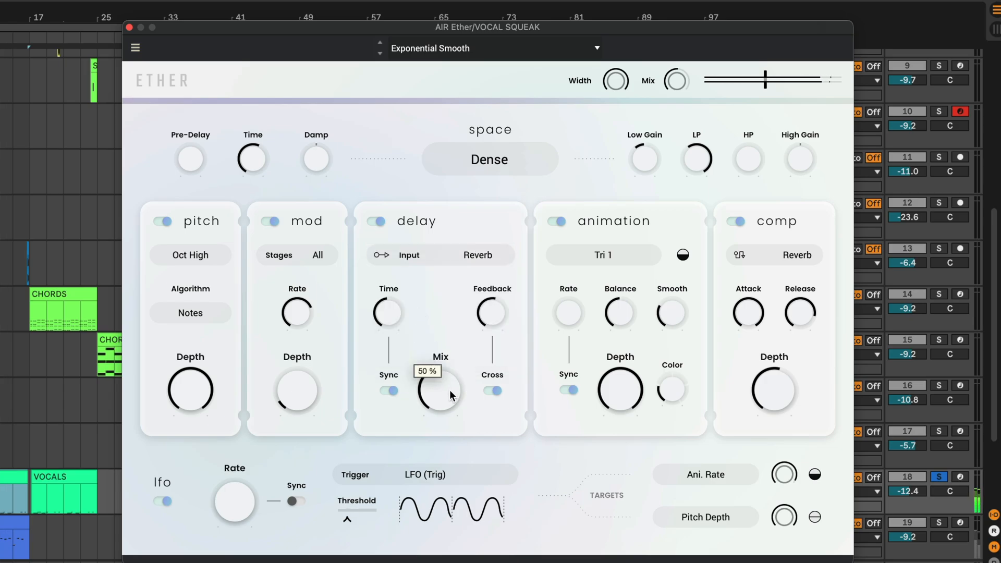
{"action": "left_click_drag", "start_coordinate": [433, 387], "coordinate": [433, 354]}
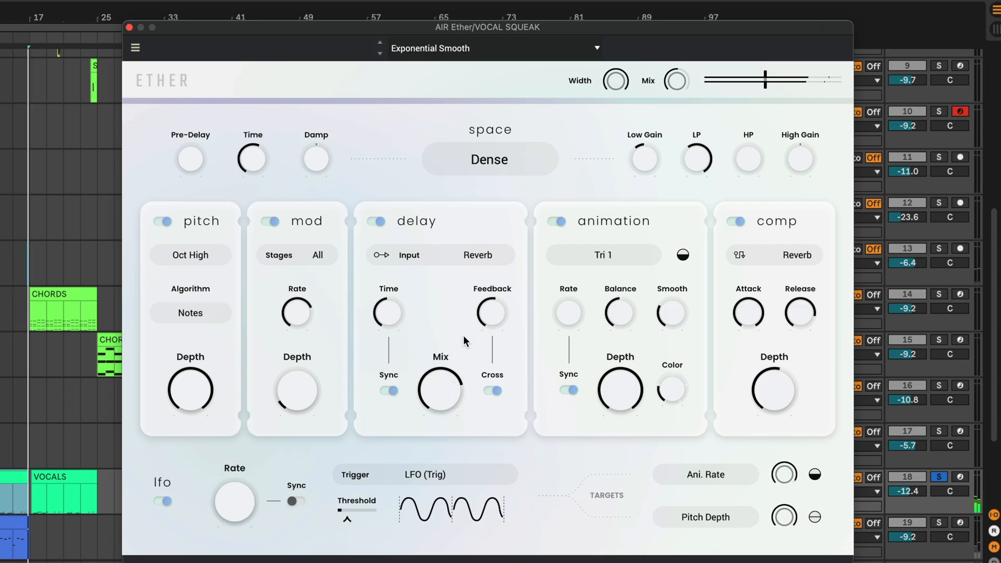
{"action": "left_click_drag", "start_coordinate": [442, 384], "coordinate": [442, 409]}
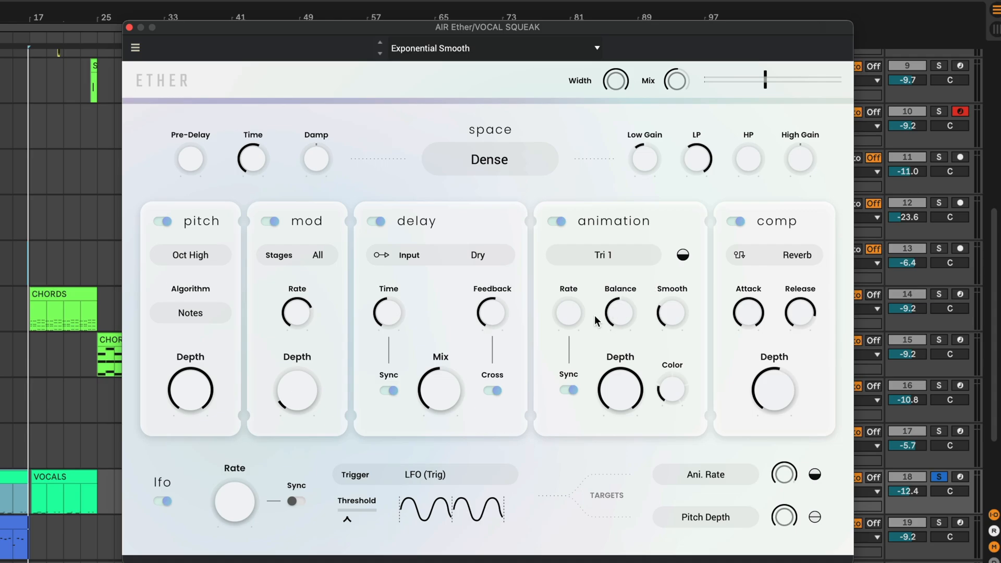
Step: Change the animation module's waveform to Sine 1 and audition it with animation Depth at maximum
{"action": "left_click", "coordinate": [628, 256]}
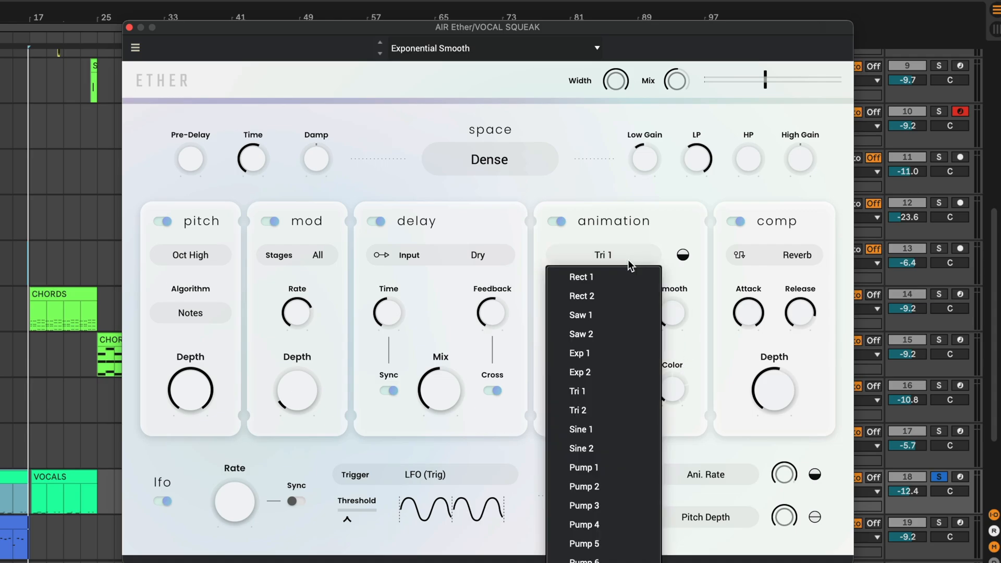
{"action": "left_click", "coordinate": [608, 429]}
{"action": "left_click_drag", "start_coordinate": [620, 388], "coordinate": [620, 344]}
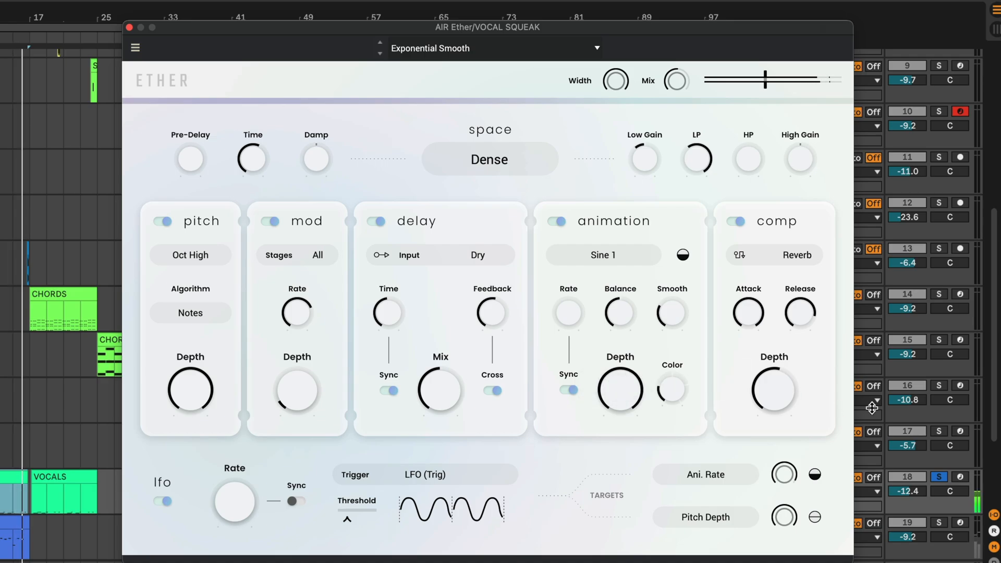
Step: Unsolo the VOCAL SQUEAK track and, with the full beat playing, reduce the animation Depth and rebalance the reverb's overall Mix
{"action": "left_click", "coordinate": [938, 477]}
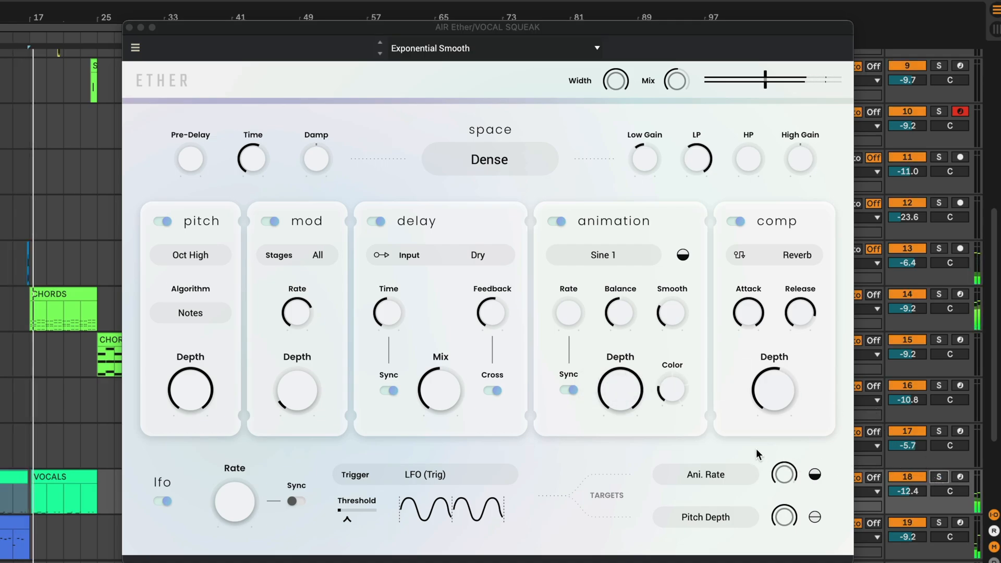
{"action": "left_click_drag", "start_coordinate": [625, 377], "coordinate": [626, 455]}
{"action": "mouse_move", "coordinate": [676, 80]}
{"action": "left_mouse_down"}
{"action": "mouse_move", "coordinate": [676, 105]}
{"action": "mouse_move", "coordinate": [676, 58]}
{"action": "mouse_move", "coordinate": [674, 93]}
{"action": "left_mouse_up"}
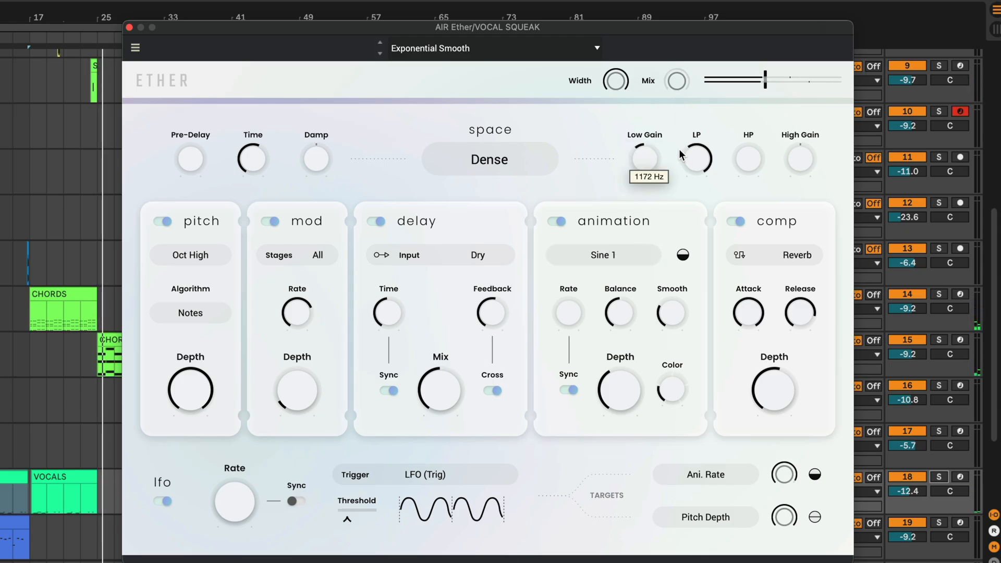
{"action": "left_click_drag", "start_coordinate": [686, 79], "coordinate": [686, 57]}
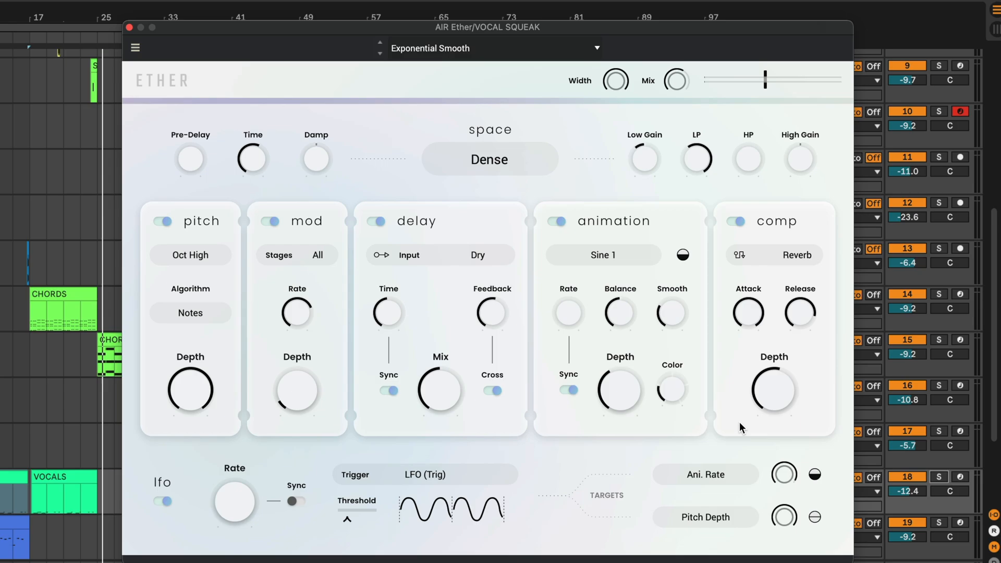
Step: Raise the comp module's Depth to maximum and pull the reverb's overall Mix down to a very low level
{"action": "mouse_move", "coordinate": [780, 369]}
{"action": "left_mouse_down"}
{"action": "mouse_move", "coordinate": [780, 349]}
{"action": "mouse_move", "coordinate": [780, 397]}
{"action": "mouse_move", "coordinate": [781, 360]}
{"action": "left_mouse_up"}
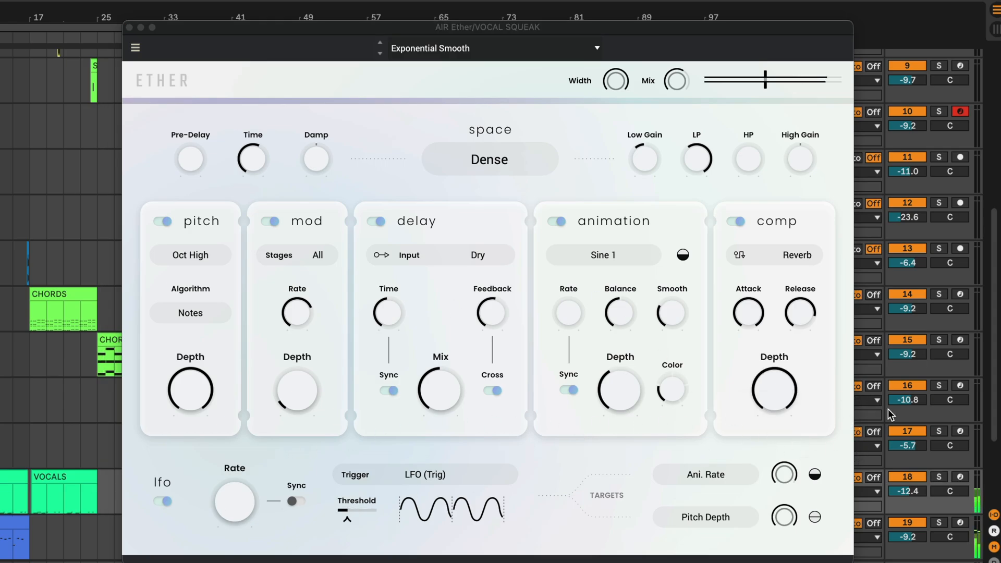
{"action": "left_click", "coordinate": [676, 80]}
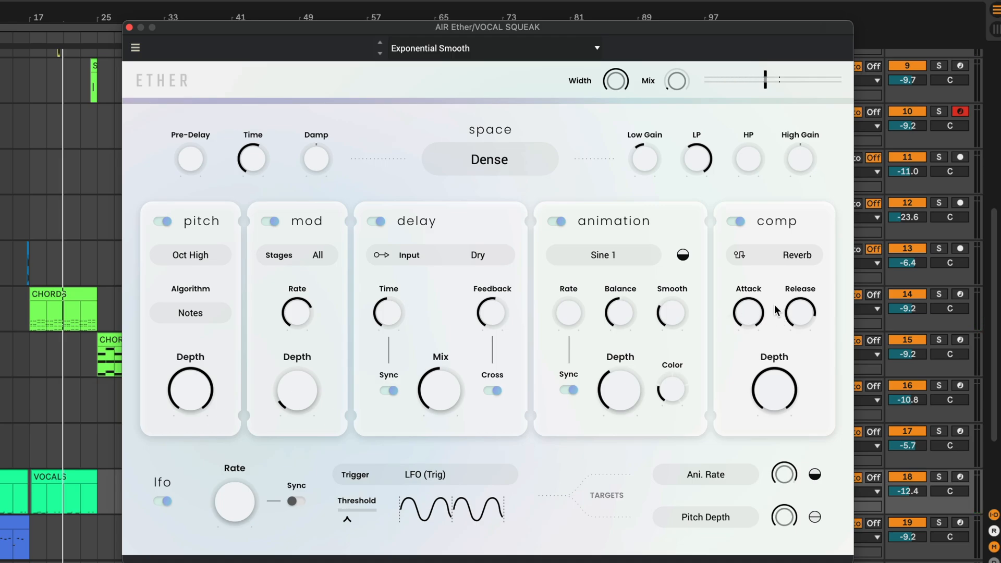
Step: Turn on the LFO's Sync and set its two targets to Pitch Depth and Mod Depth
{"action": "mouse_move", "coordinate": [766, 313]}
{"action": "left_click", "coordinate": [293, 502]}
{"action": "left_click", "coordinate": [741, 477]}
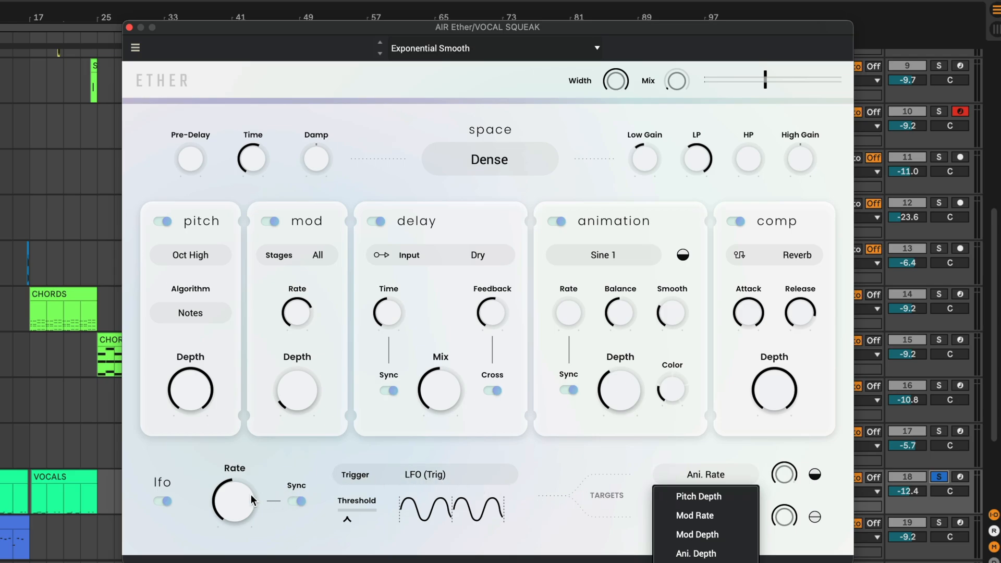
{"action": "left_click", "coordinate": [703, 493]}
{"action": "left_click", "coordinate": [717, 521]}
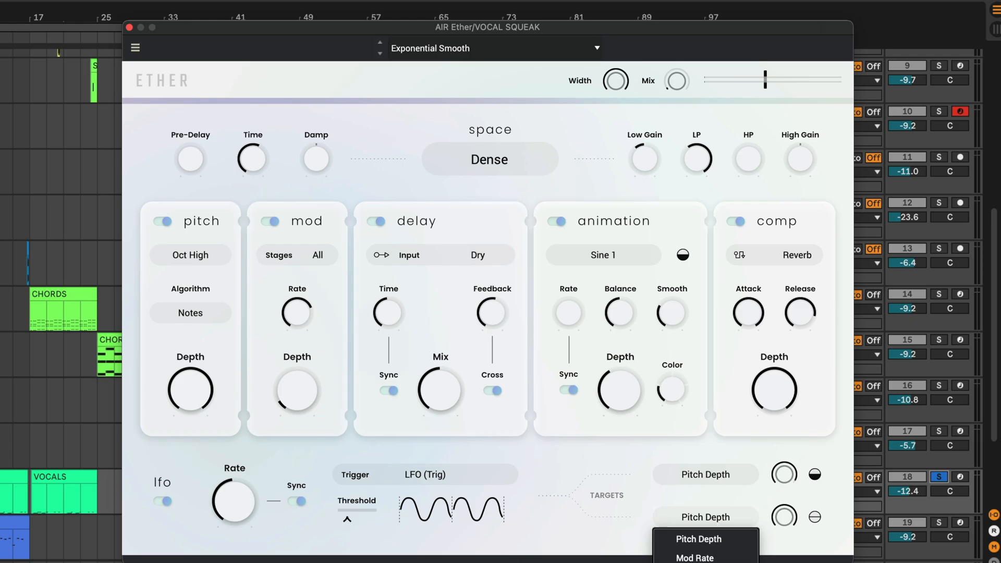
{"action": "left_click", "coordinate": [698, 562]}
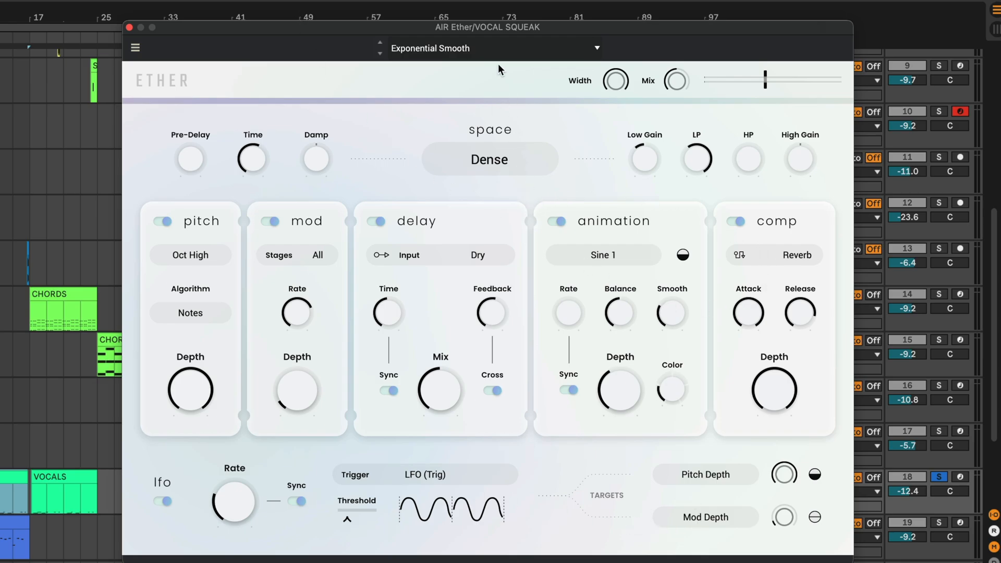
Step: Reload the Exponential Smooth preset on VOCAL SQUEAK and play from the vocal clip
{"action": "left_click", "coordinate": [380, 43]}
{"action": "left_click", "coordinate": [380, 52]}
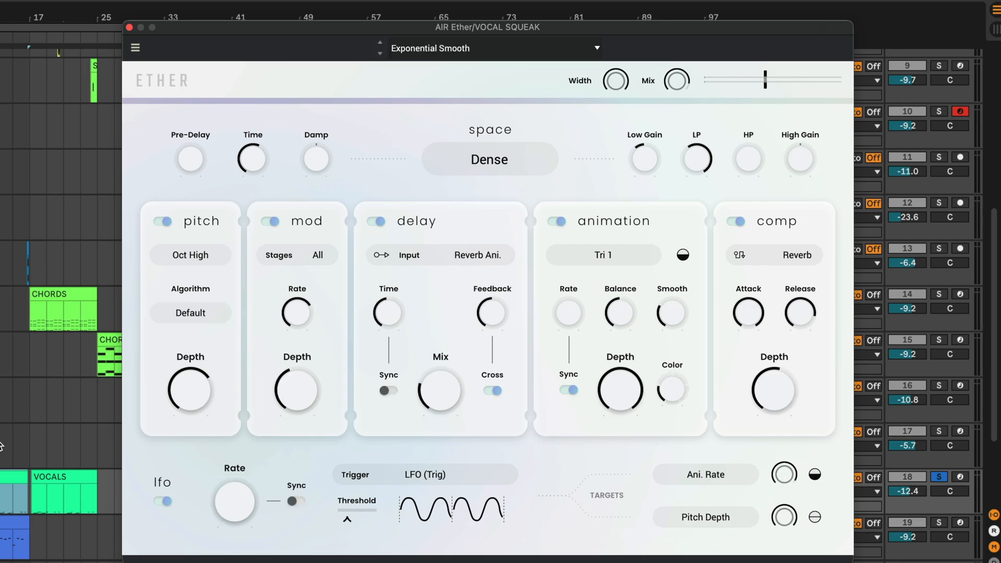
{"action": "left_click", "coordinate": [2, 475]}
{"action": "key", "text": "space"}
Step: Lower the vocal reverb's overall Mix and unsolo VOCAL SQUEAK to hear it in the full beat
{"action": "left_click_drag", "start_coordinate": [673, 77], "coordinate": [673, 125]}
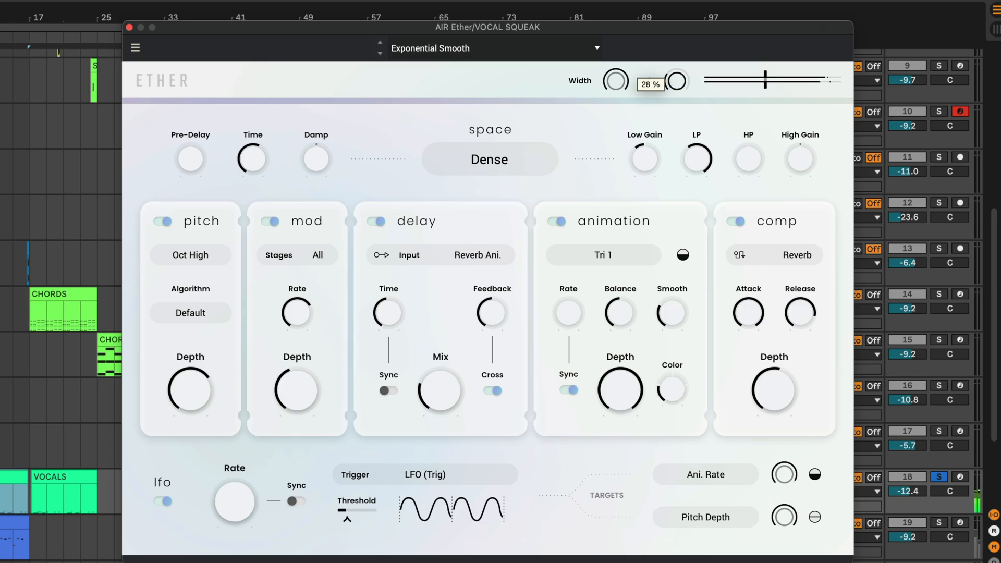
{"action": "left_click_drag", "start_coordinate": [683, 82], "coordinate": [683, 83]}
{"action": "left_click", "coordinate": [940, 477]}
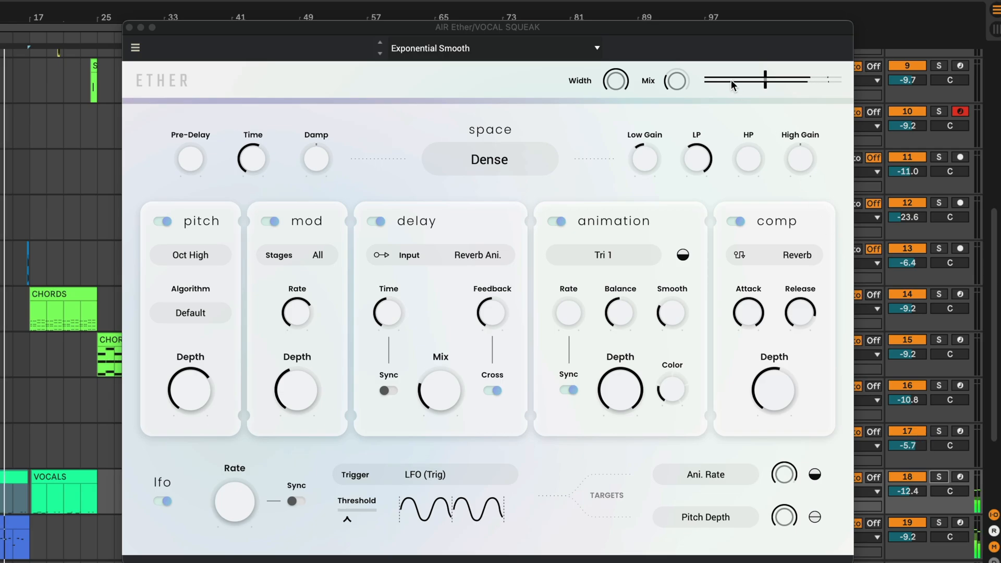
{"action": "left_click", "coordinate": [680, 84]}
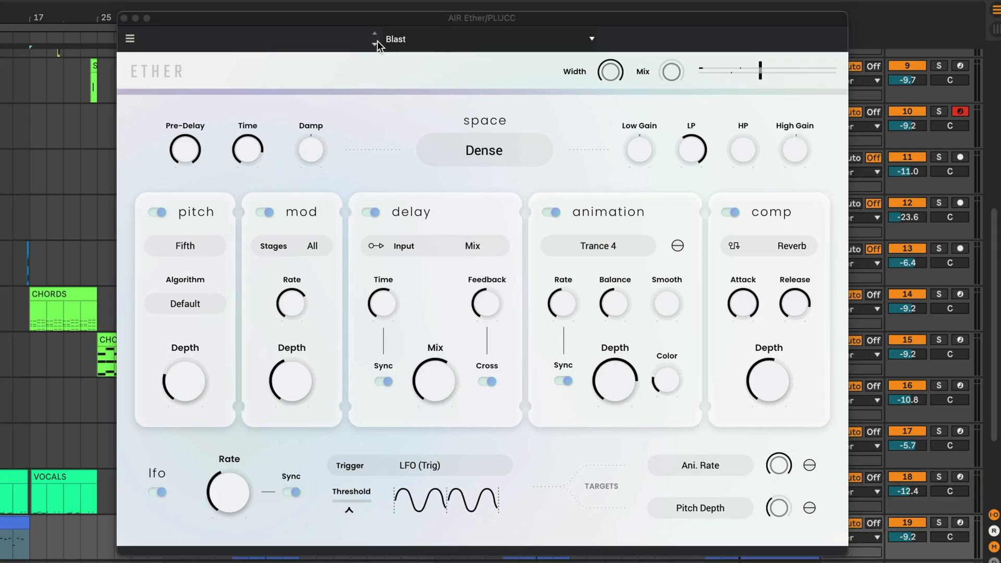
Step: Audition successive presets on the PLUCC track's Ether, settle on Ocean Spread, and lower its overall Mix
{"action": "left_click", "coordinate": [374, 44]}
{"action": "left_click", "coordinate": [372, 44]}
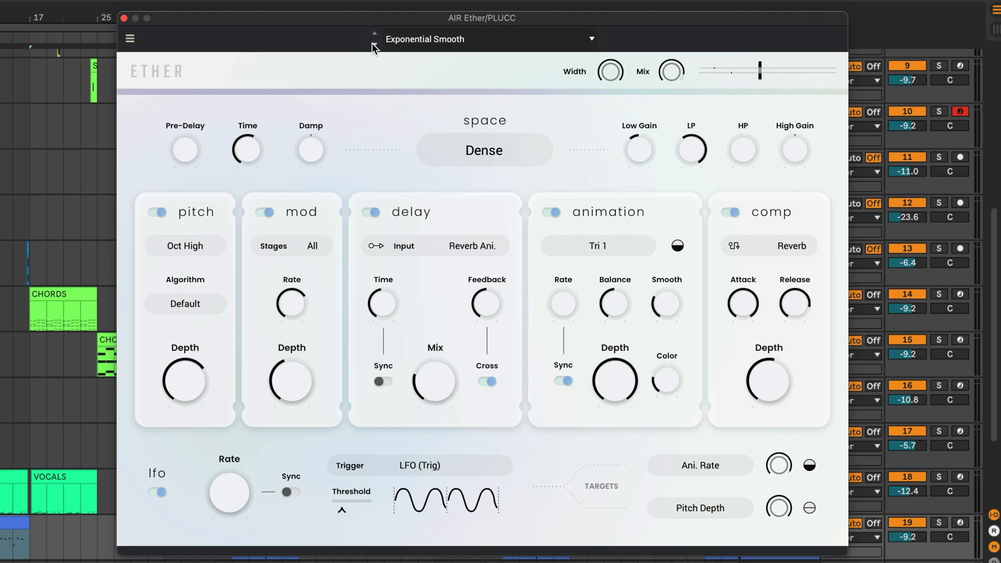
{"action": "left_click", "coordinate": [372, 44]}
{"action": "left_click", "coordinate": [372, 44]}
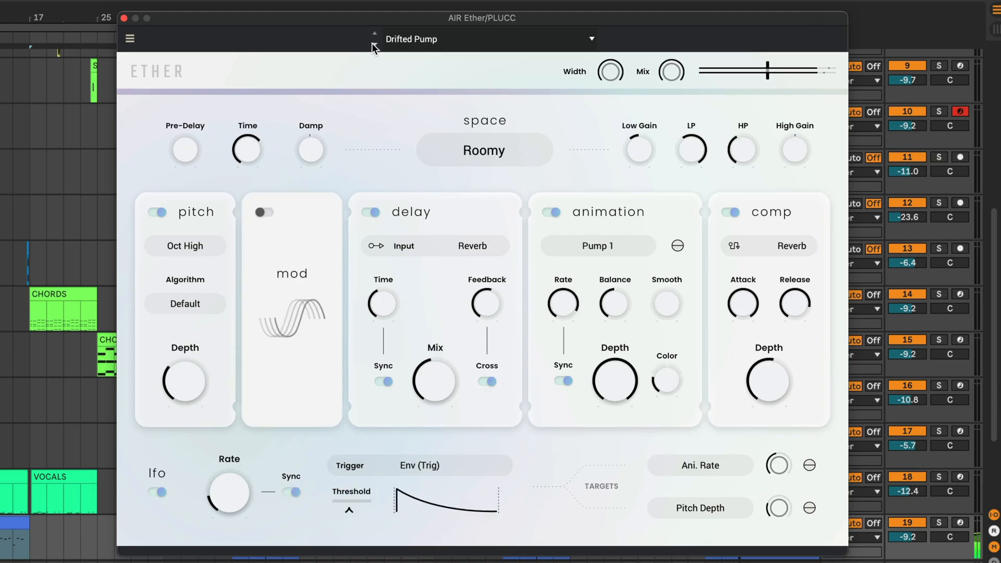
{"action": "left_click", "coordinate": [372, 44]}
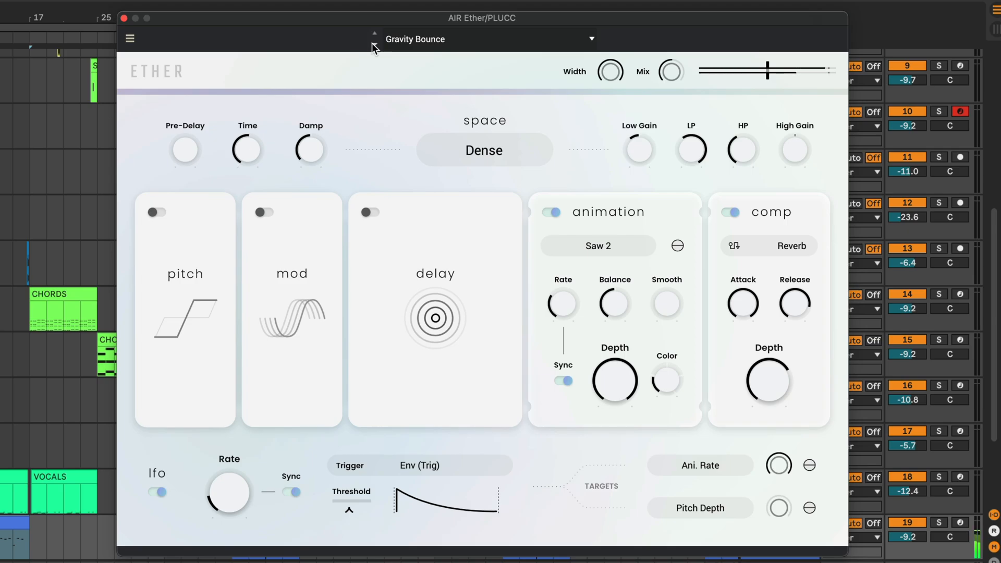
{"action": "left_click", "coordinate": [372, 45]}
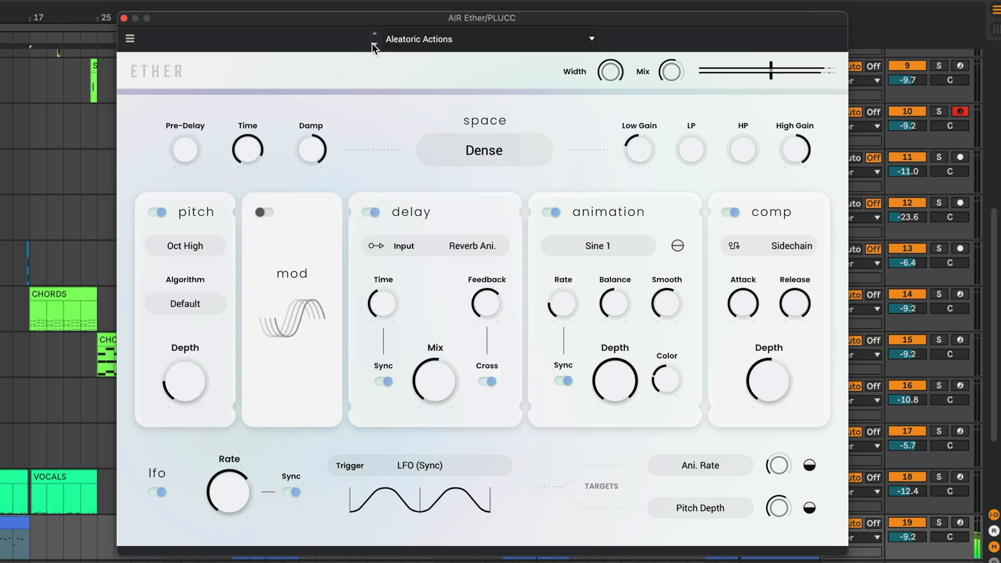
{"action": "left_click", "coordinate": [372, 44]}
{"action": "left_click", "coordinate": [373, 44]}
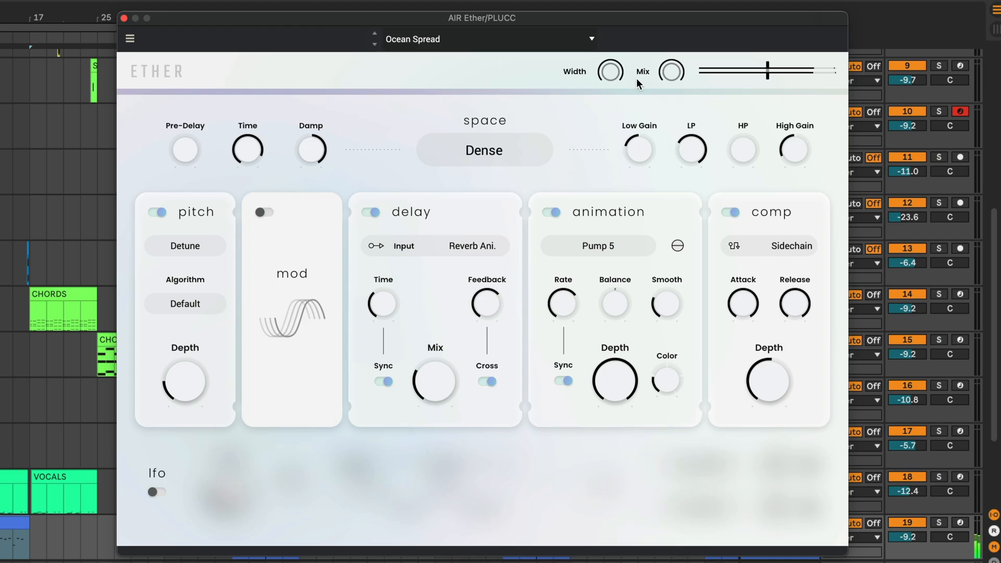
{"action": "left_click_drag", "start_coordinate": [671, 68], "coordinate": [671, 121]}
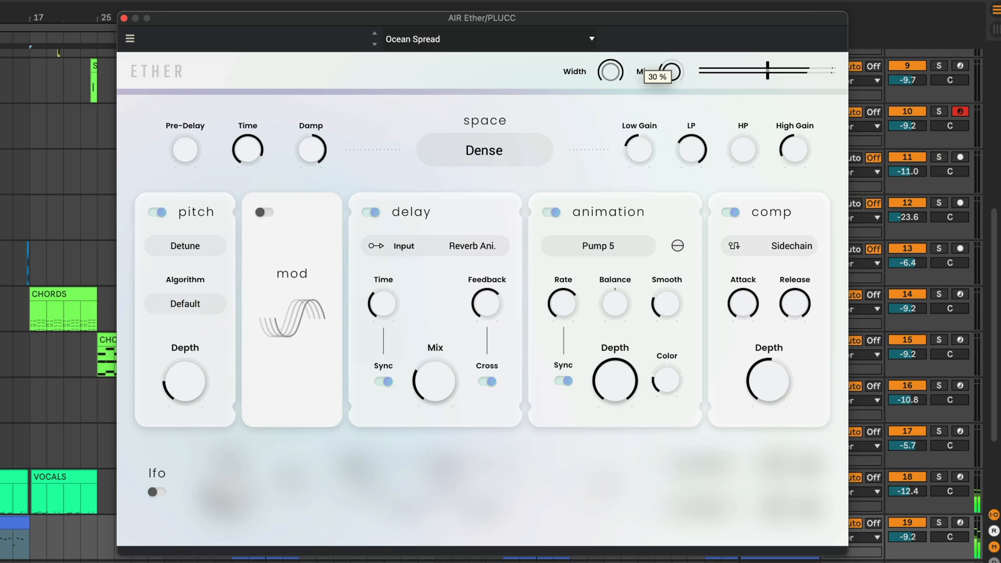
{"action": "left_click_drag", "start_coordinate": [671, 72], "coordinate": [671, 112]}
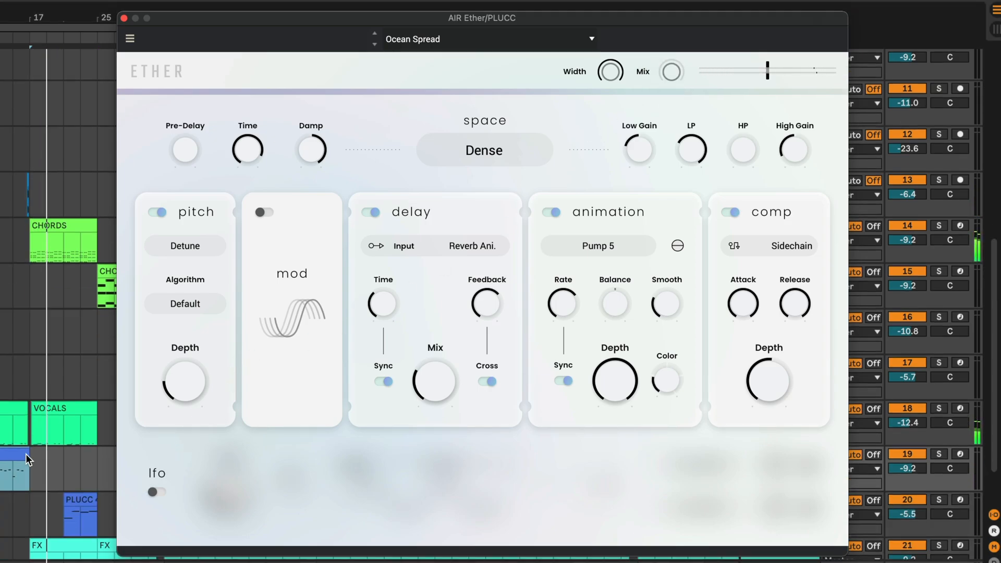
Step: Automate the PLUCC reverb's Mix to ramp up from bar 13 to the clip's end at bar 17, with a slightly raised level before the ramp
{"action": "scroll", "coordinate": [26, 454], "scroll_direction": "down", "scroll_amount": 3}
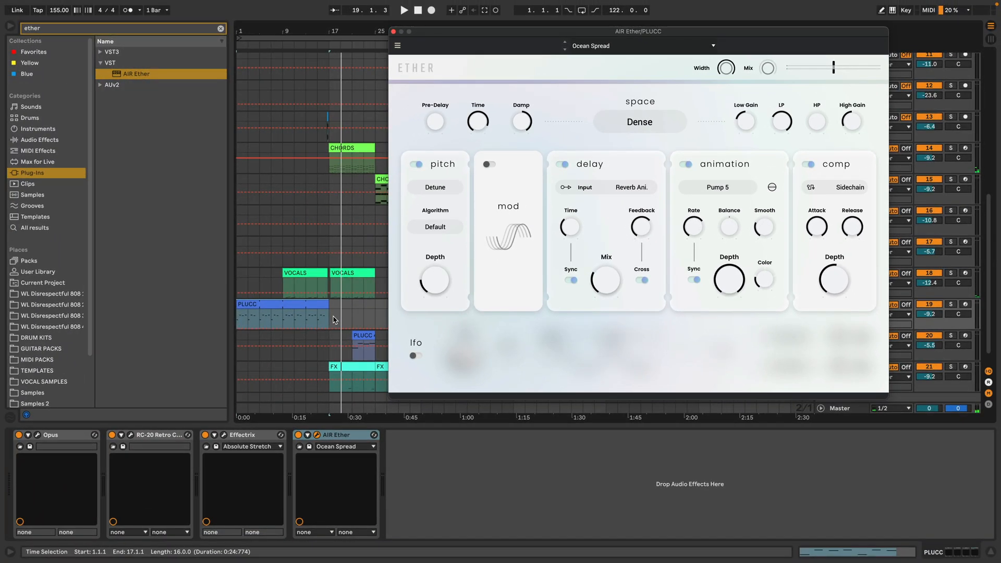
{"action": "key", "text": "space"}
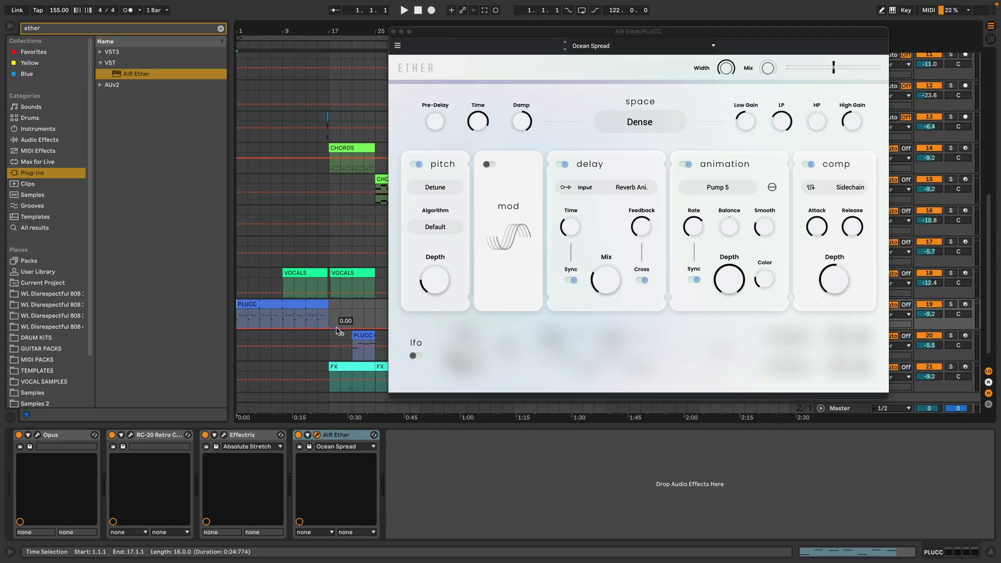
{"action": "left_click_drag", "start_coordinate": [331, 331], "coordinate": [329, 317]}
{"action": "left_click", "coordinate": [307, 317]}
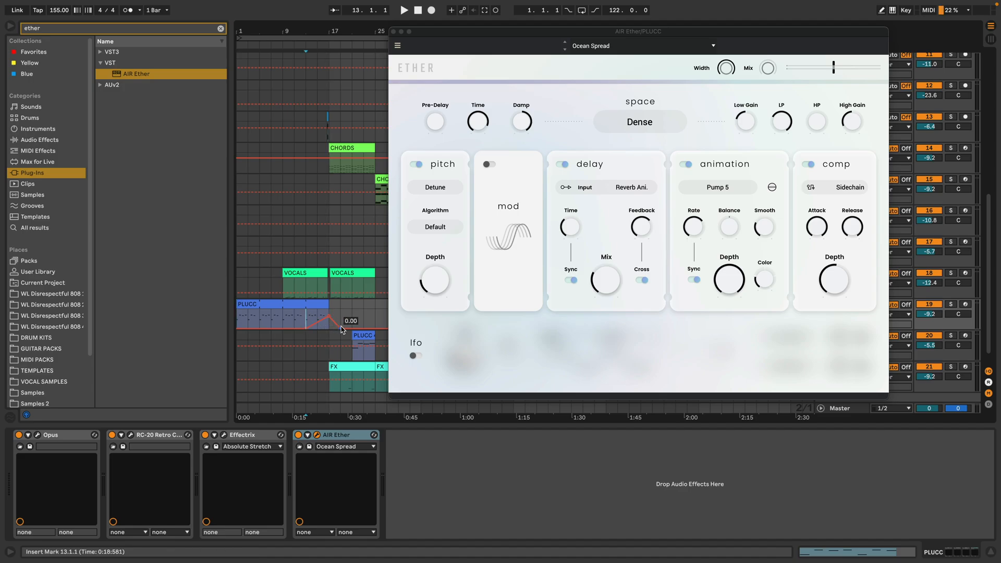
{"action": "key", "text": "space"}
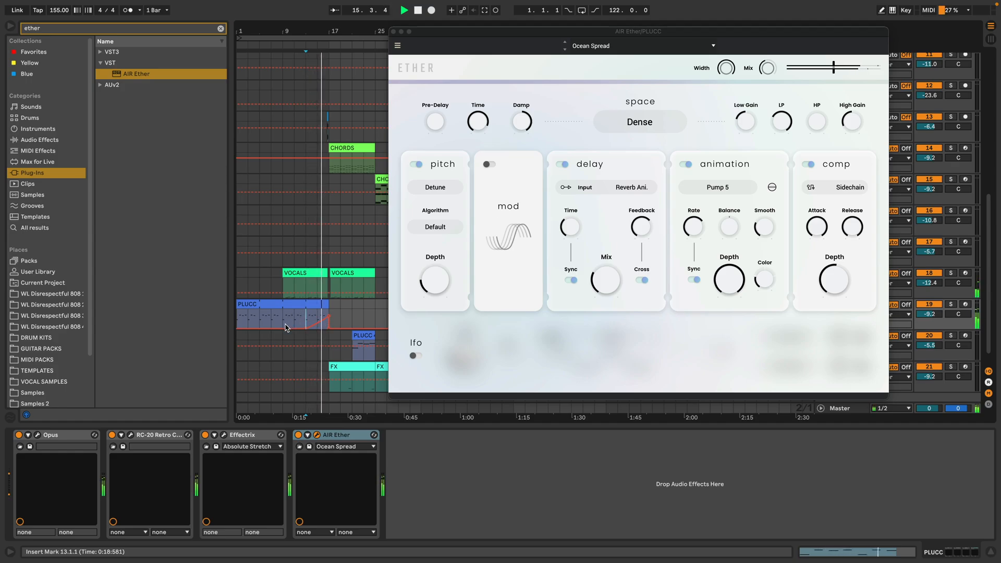
{"action": "left_click_drag", "start_coordinate": [287, 328], "coordinate": [287, 325]}
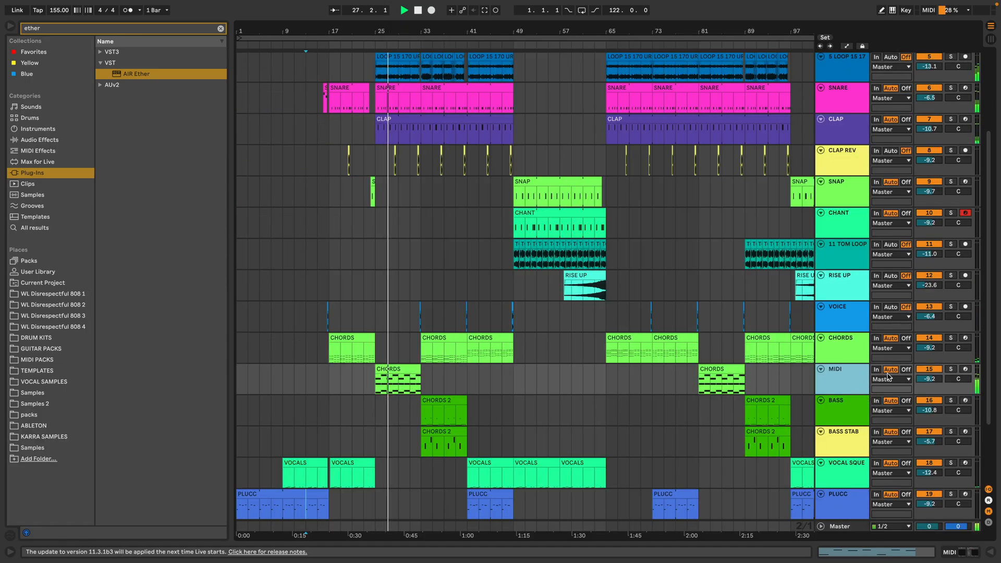
Step: Solo the MIDI chords track, add AIR Ether to it, and open the plug-in's interface
{"action": "left_click", "coordinate": [950, 369]}
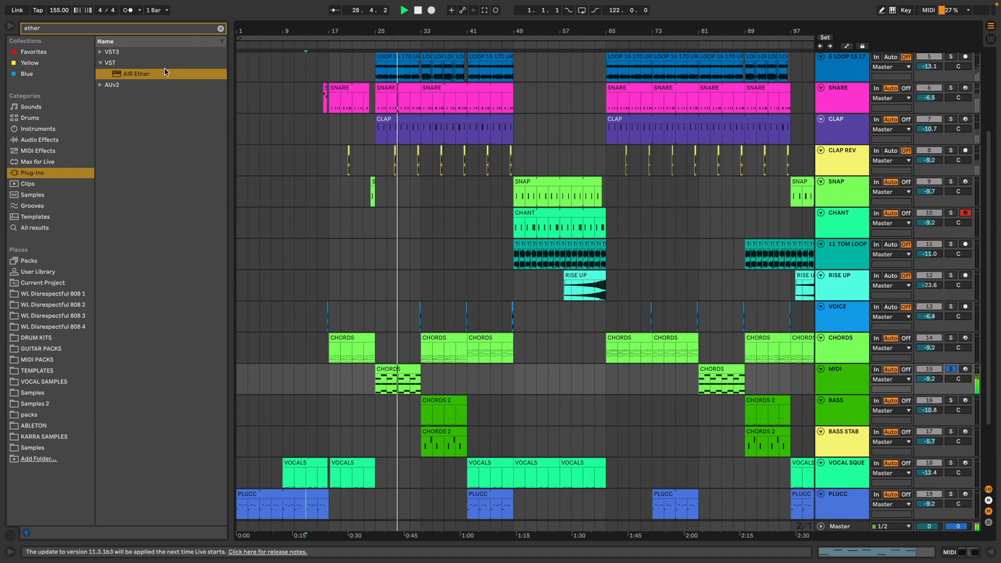
{"action": "left_click_drag", "start_coordinate": [158, 74], "coordinate": [401, 385]}
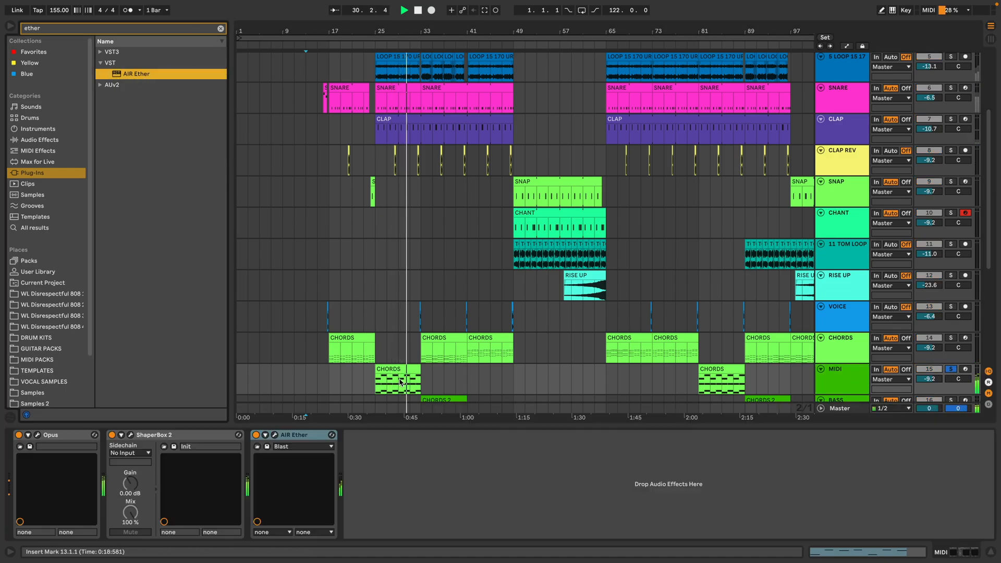
{"action": "left_click", "coordinate": [274, 435]}
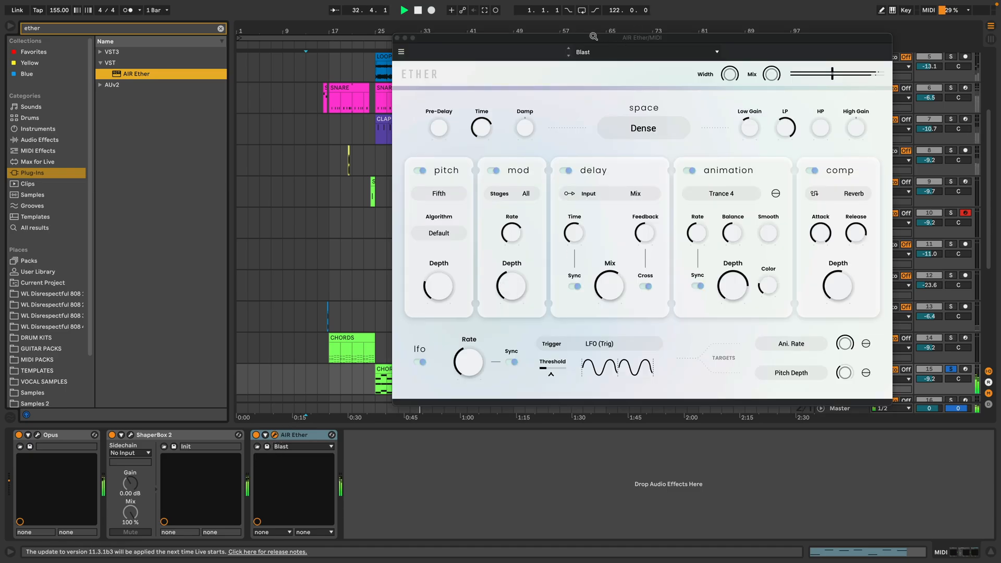
Step: Load the Exponential preset from the Motion category on the MIDI track's Ether
{"action": "left_click_drag", "start_coordinate": [597, 37], "coordinate": [359, 183]}
{"action": "left_click", "coordinate": [359, 182]}
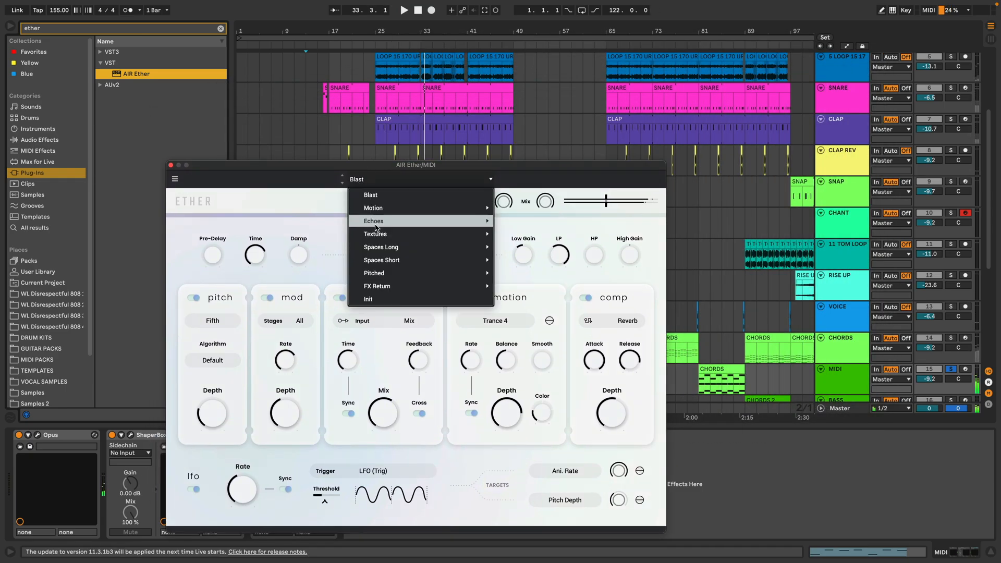
{"action": "mouse_move", "coordinate": [388, 235]}
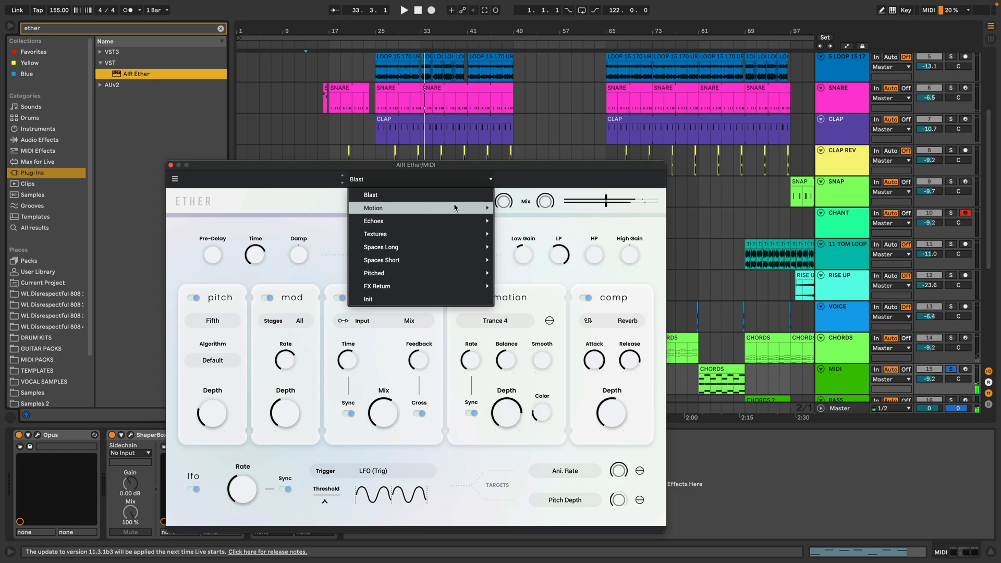
{"action": "mouse_move", "coordinate": [459, 203]}
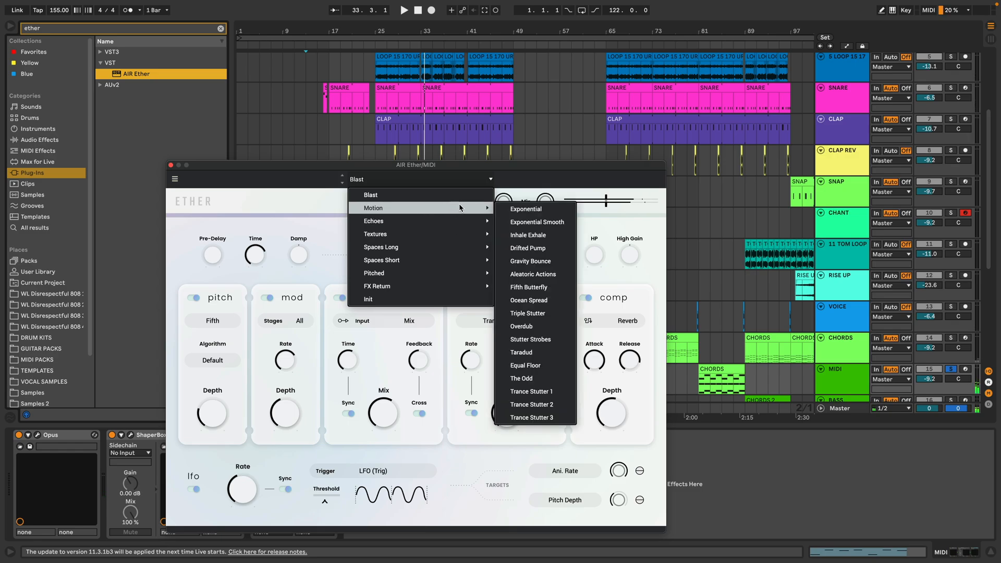
{"action": "left_click", "coordinate": [526, 209]}
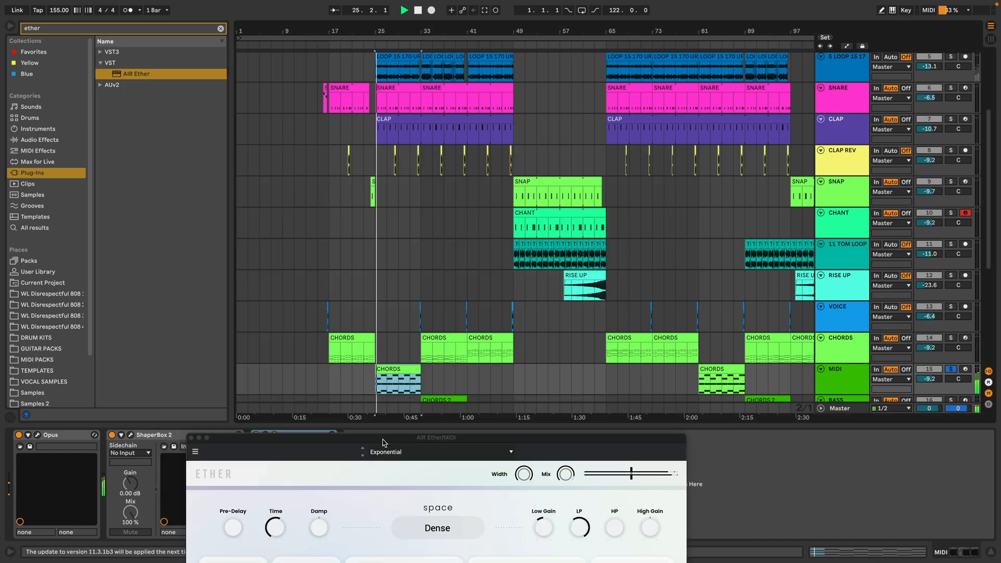
Step: Lower the chords reverb's overall Mix to its minimum during playback
{"action": "left_click_drag", "start_coordinate": [382, 439], "coordinate": [608, 7]}
{"action": "left_click_drag", "start_coordinate": [793, 41], "coordinate": [792, 40]}
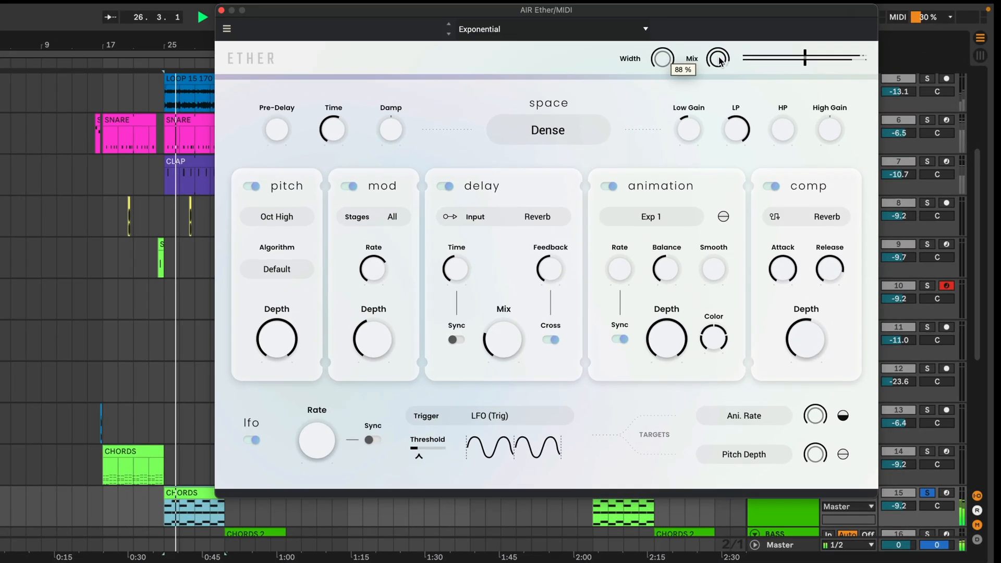
{"action": "left_click_drag", "start_coordinate": [682, 62], "coordinate": [682, 103]}
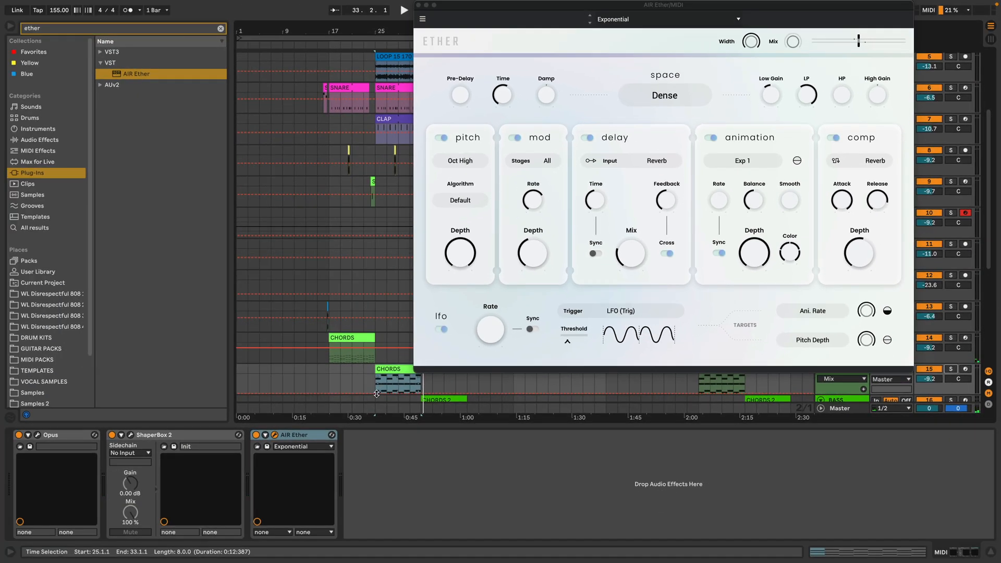
Step: Automate the chords reverb's Mix to peak mid-clip between bars 25 and 33, audition it with Exponential Smooth, and close the plug-in
{"action": "left_click", "coordinate": [377, 394]}
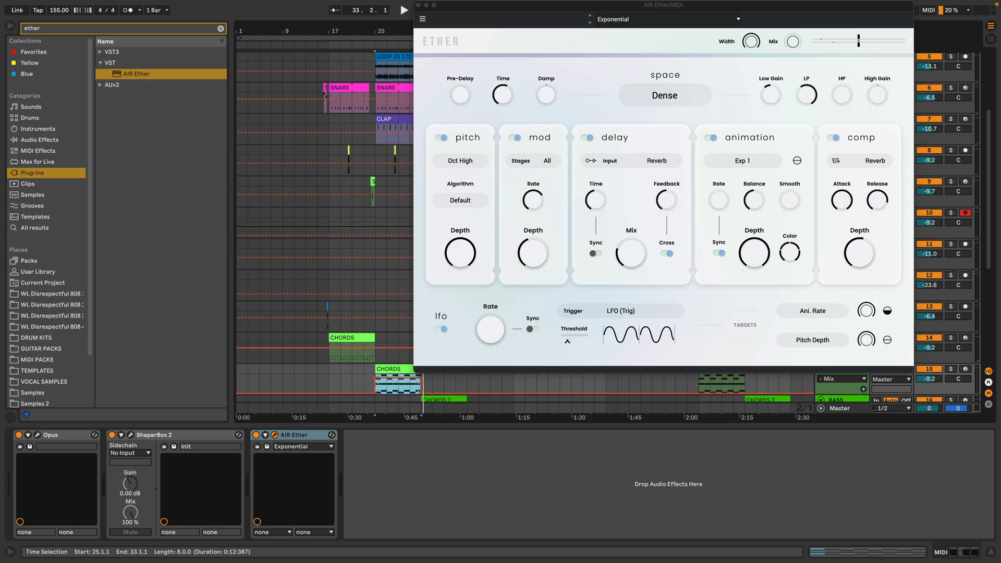
{"action": "left_click", "coordinate": [367, 387]}
{"action": "left_click", "coordinate": [397, 386]}
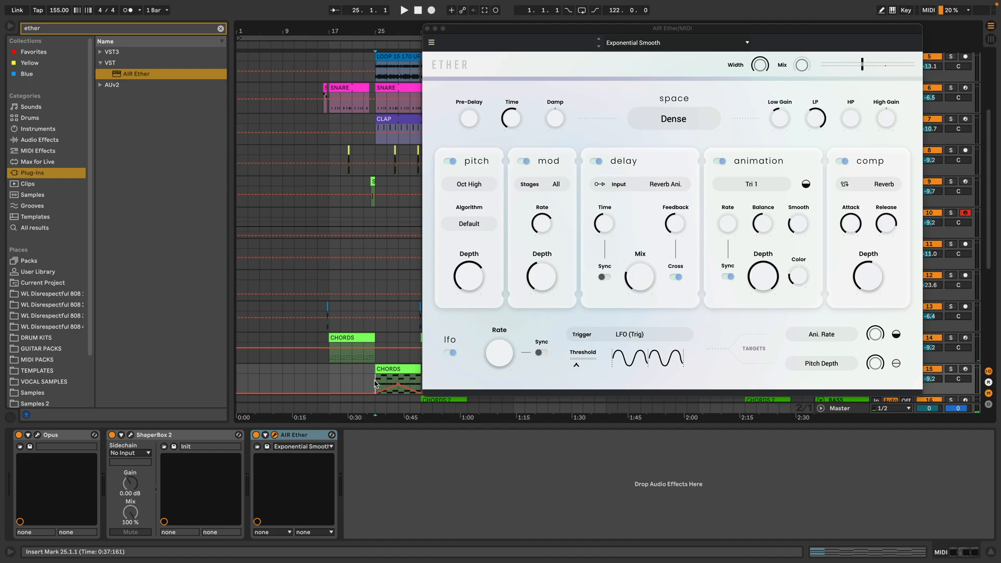
{"action": "key", "text": "space"}
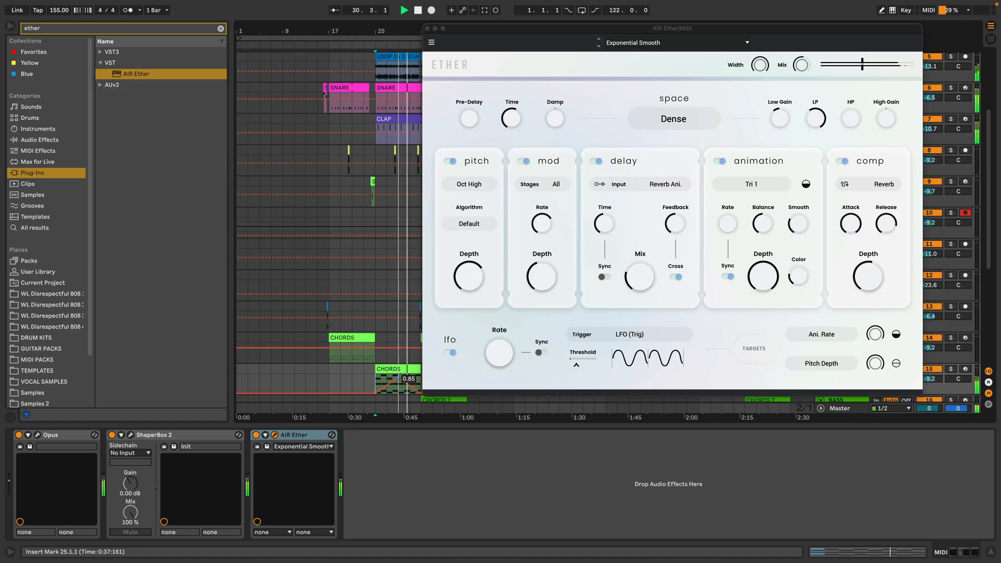
{"action": "left_click", "coordinate": [427, 28]}
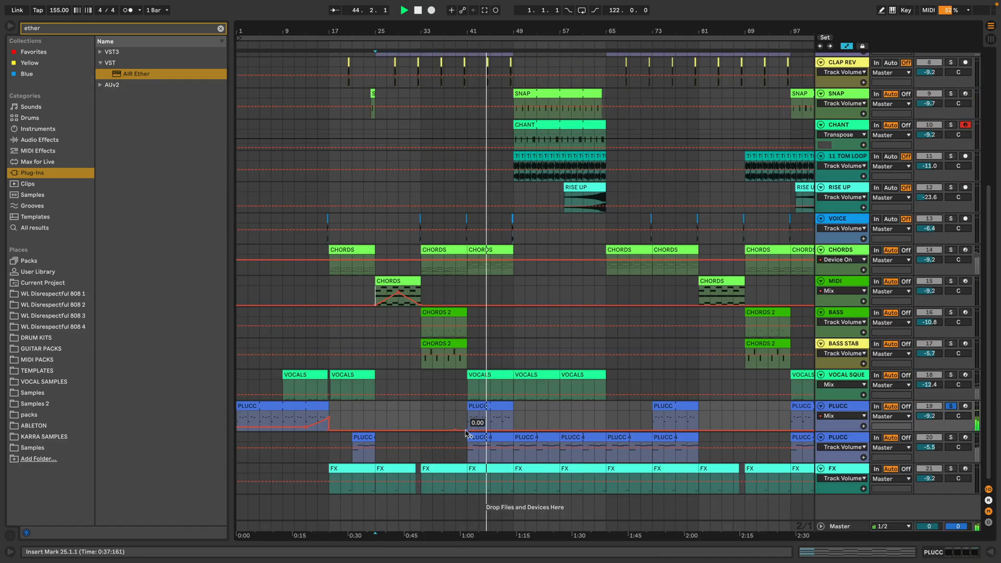
Step: Automate PLUCC's reverb Mix to about 0.36 at bar 41, rising towards 1.00 at bar 49, and unsolo the track
{"action": "left_click", "coordinate": [469, 434]}
{"action": "left_click_drag", "start_coordinate": [469, 432], "coordinate": [467, 421]}
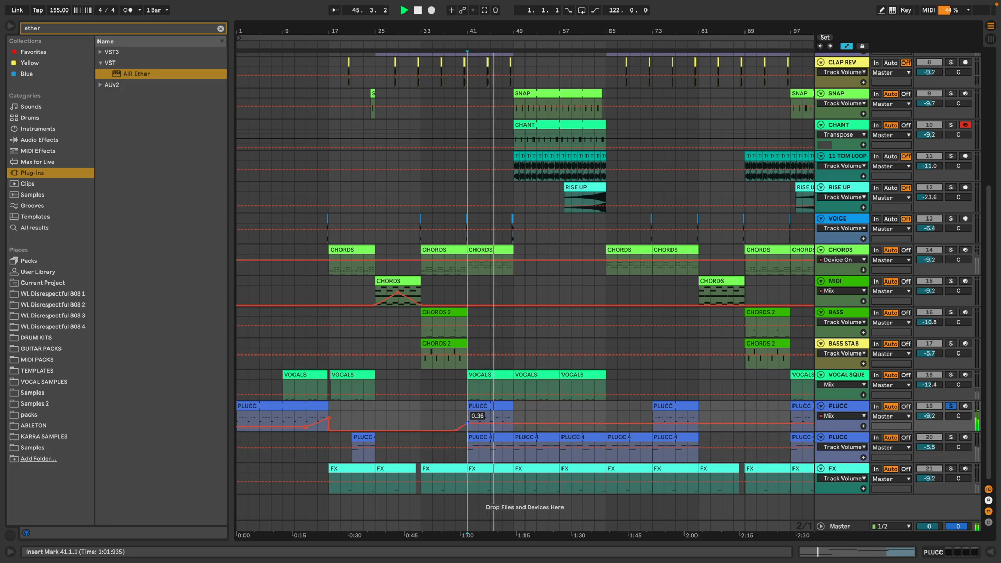
{"action": "left_click", "coordinate": [951, 408]}
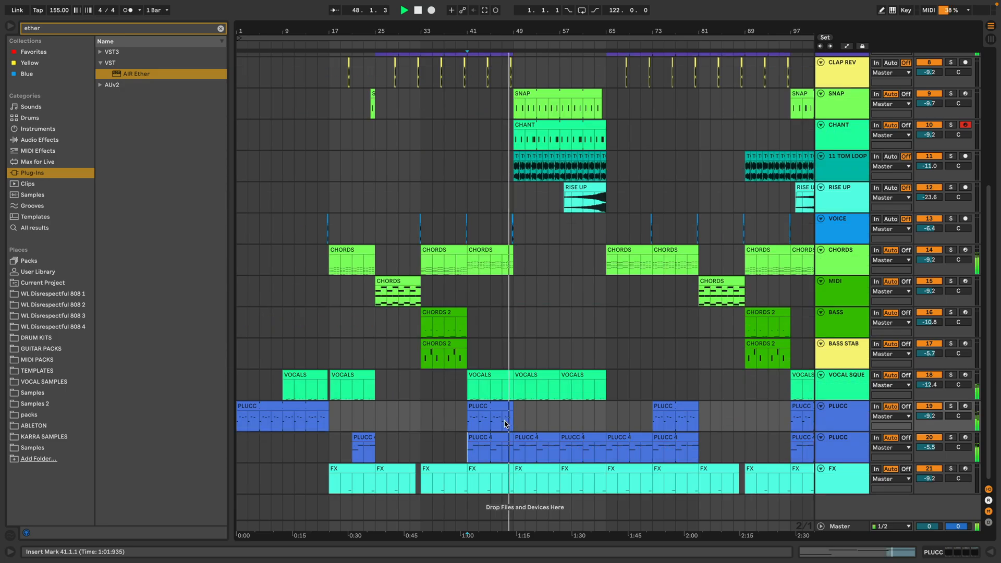
{"action": "left_click_drag", "start_coordinate": [513, 421], "coordinate": [510, 413]}
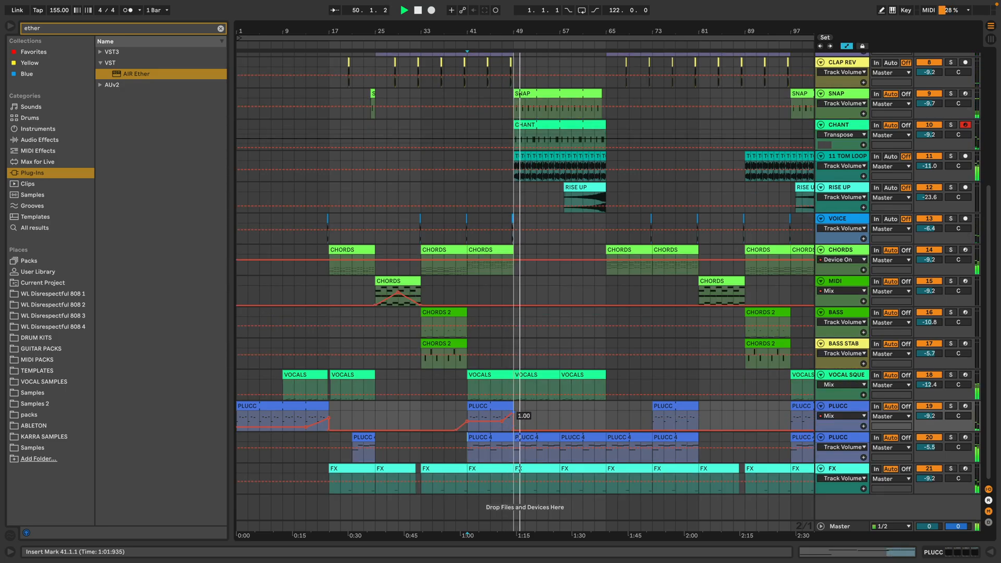
Step: Lower the PLUCC track's Mix automation slightly shortly after bar 41 and audition its rise from bar 47
{"action": "left_click_drag", "start_coordinate": [488, 418], "coordinate": [487, 423]}
{"action": "key", "text": "space"}
{"action": "left_click", "coordinate": [500, 417]}
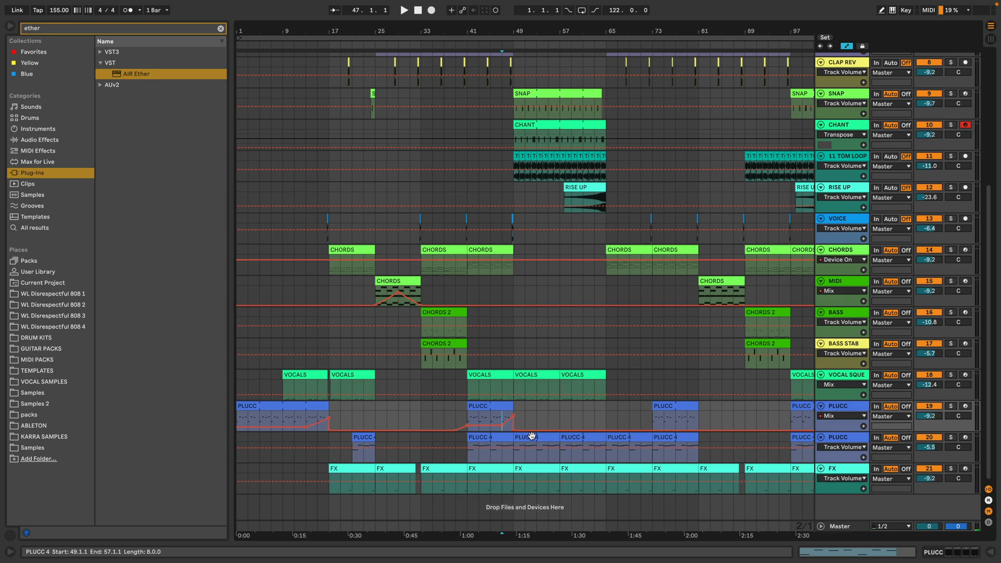
{"action": "key", "text": "space"}
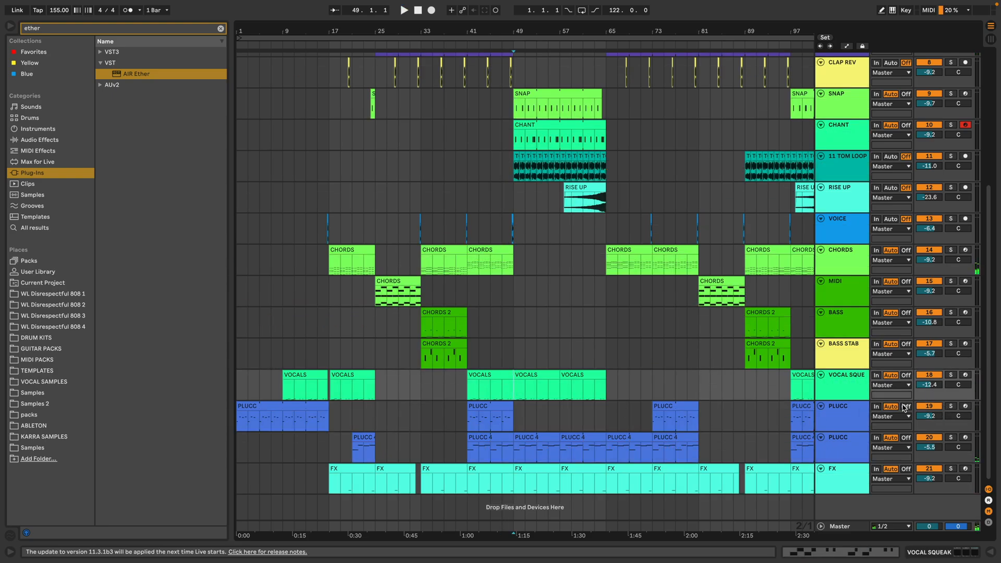
Step: Open the Ether on the VOCAL SQUEAK track and adjust its Mix automation shortly after bar 49 during playback
{"action": "left_click", "coordinate": [929, 552]}
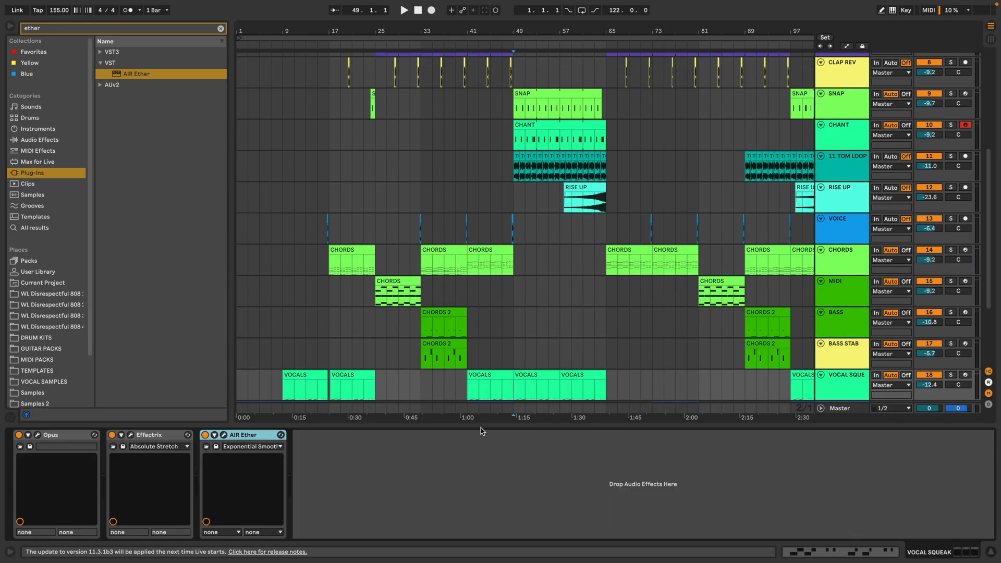
{"action": "left_click", "coordinate": [224, 434]}
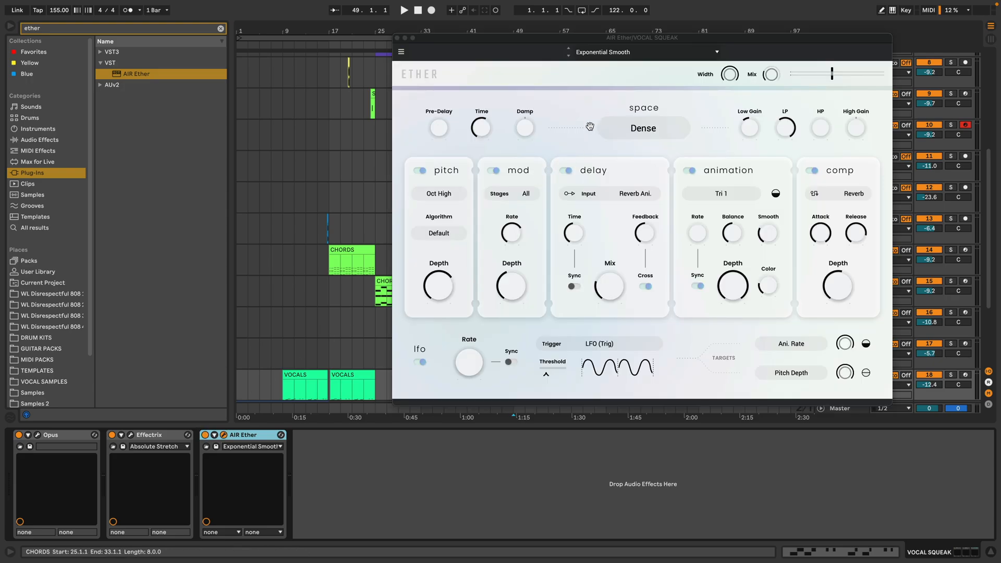
{"action": "left_click_drag", "start_coordinate": [537, 48], "coordinate": [129, 15]}
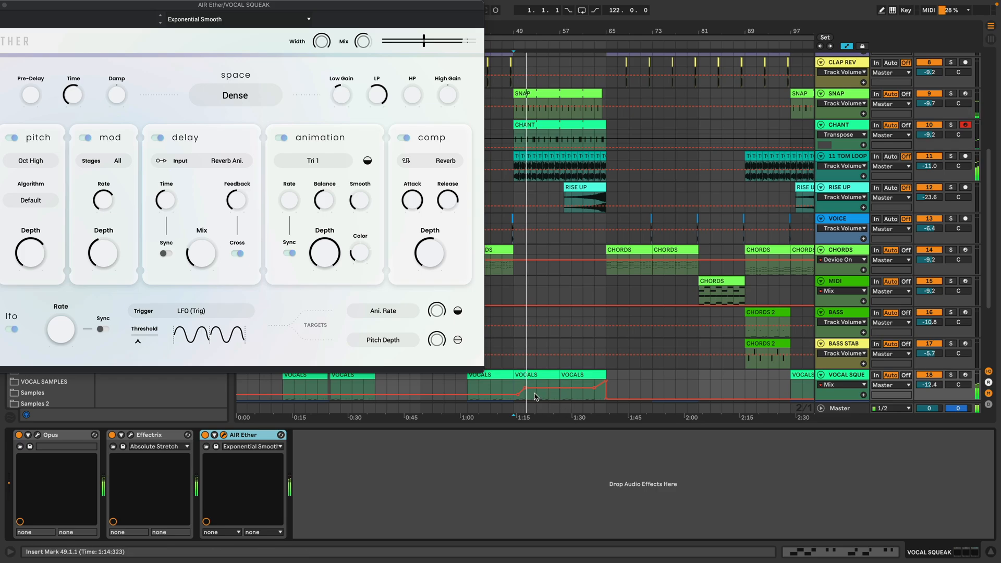
{"action": "mouse_move", "coordinate": [525, 391]}
{"action": "left_mouse_down"}
{"action": "mouse_move", "coordinate": [516, 393]}
{"action": "mouse_move", "coordinate": [528, 393]}
{"action": "left_mouse_up"}
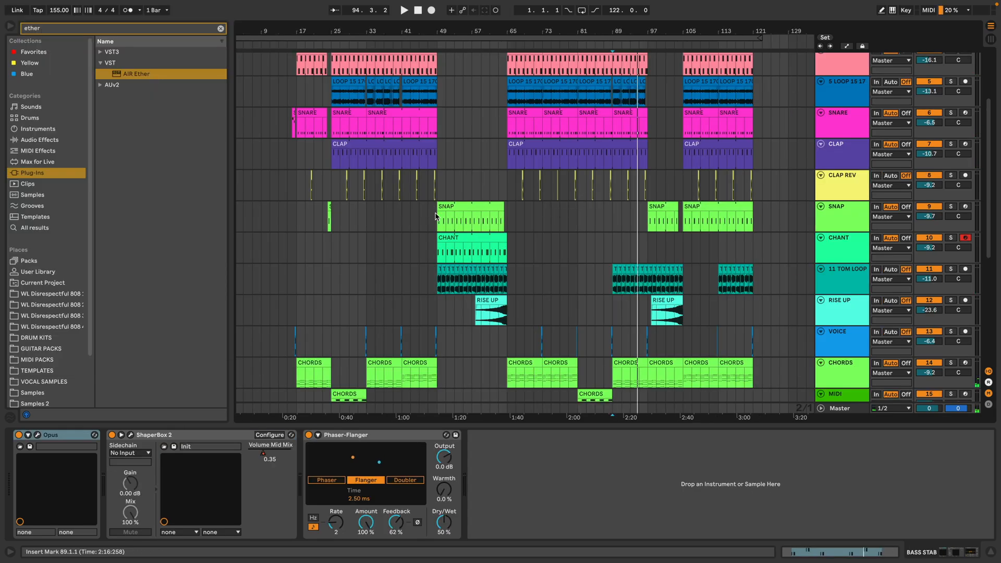
Step: Audition the SNAP track from bar 49, raise its volume to -3.9 dB and solo it
{"action": "left_click", "coordinate": [435, 216]}
{"action": "key", "text": "space"}
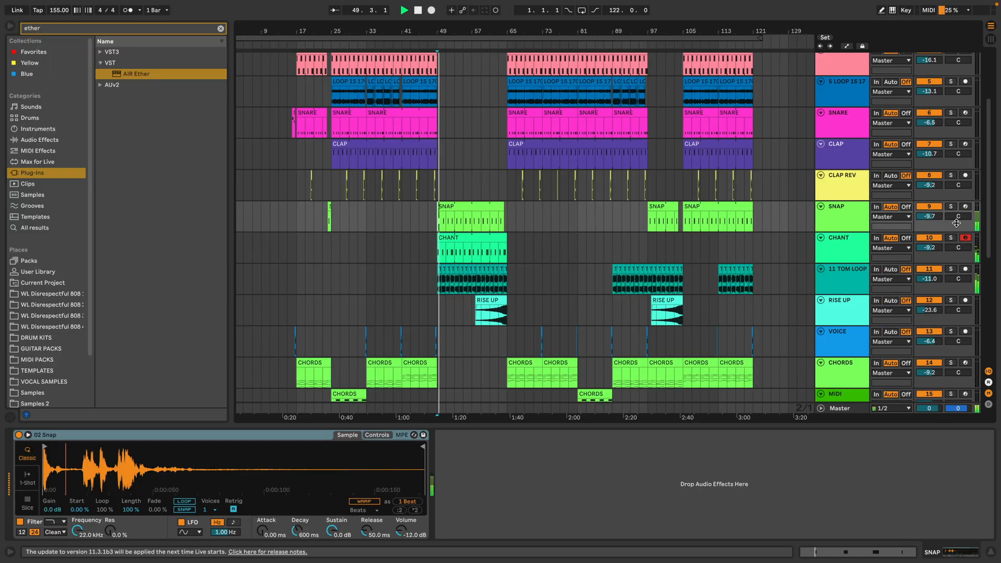
{"action": "left_click_drag", "start_coordinate": [929, 216], "coordinate": [928, 208]}
{"action": "key", "text": "space"}
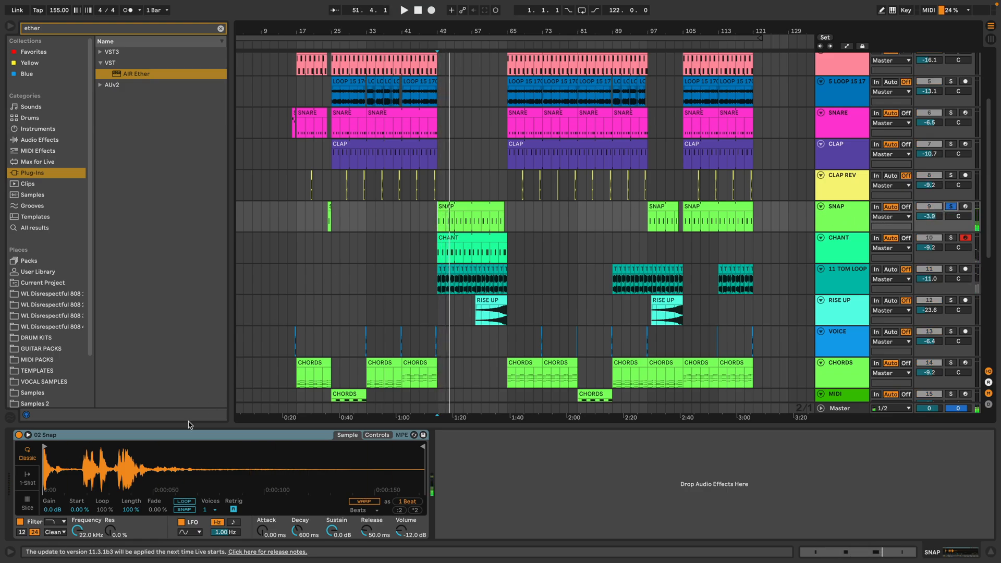
Step: Add AIR Ether to the SNAP track and load the Basic Short preset from the Spaces Short category
{"action": "left_click_drag", "start_coordinate": [137, 79], "coordinate": [529, 487]}
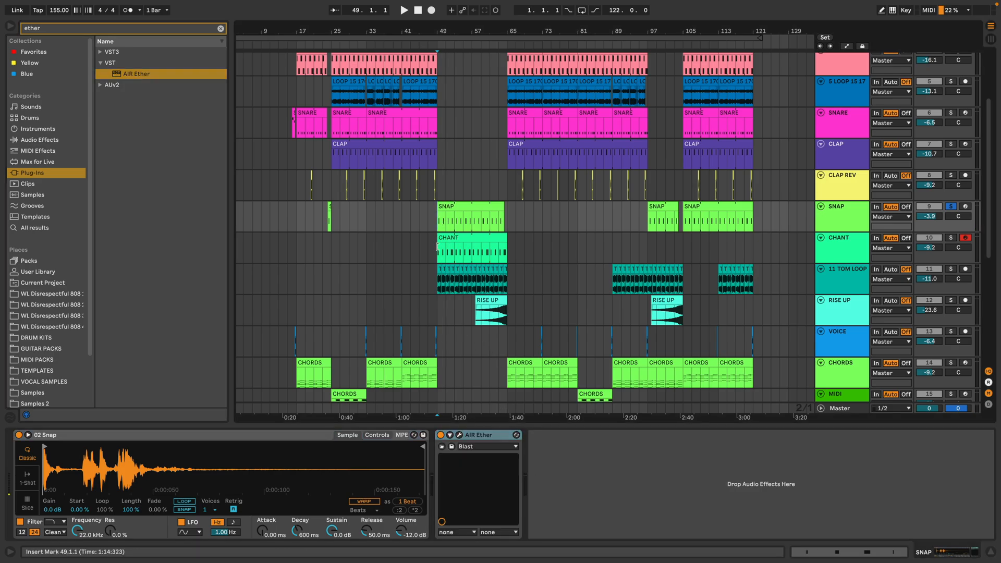
{"action": "left_click", "coordinate": [193, 26]}
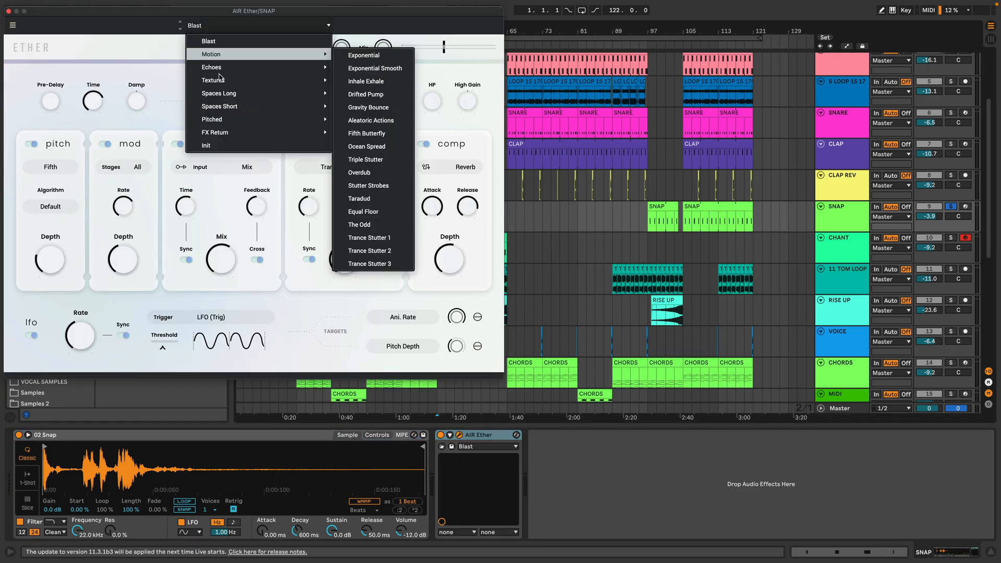
{"action": "mouse_move", "coordinate": [231, 110]}
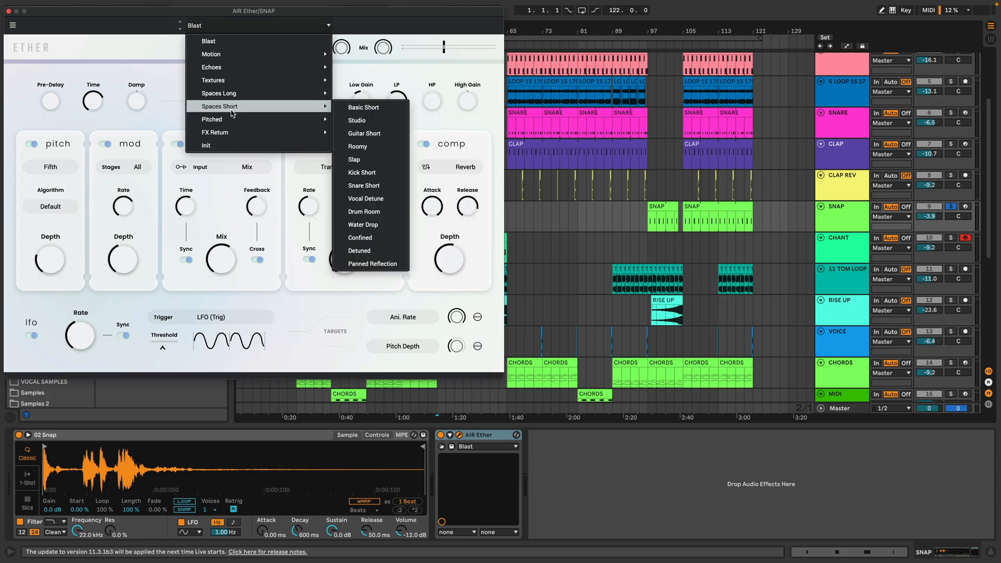
{"action": "left_click", "coordinate": [364, 108]}
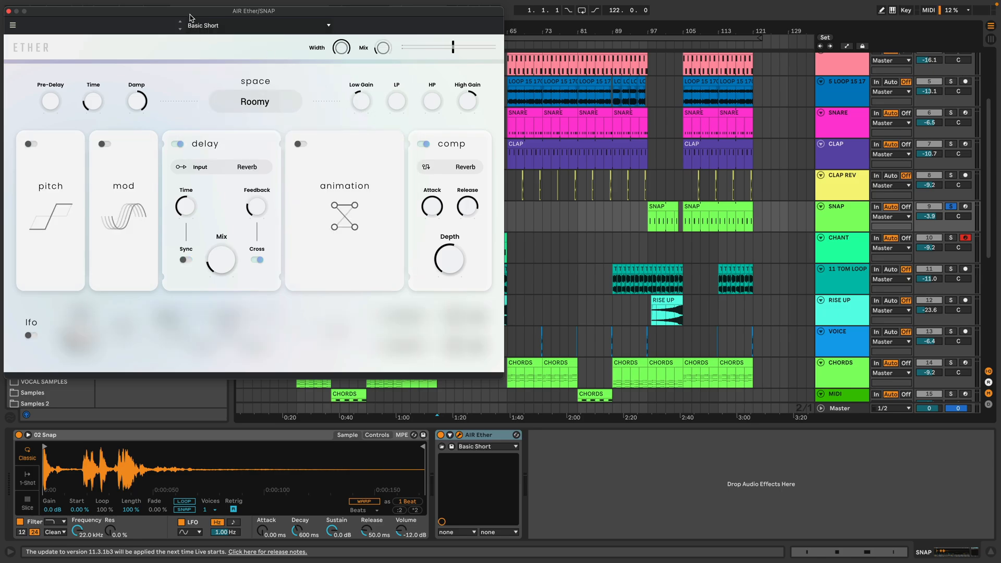
Step: Audition the snap reverb, unsolo the SNAP track and set the reverb's overall Mix to 6 %
{"action": "left_click_drag", "start_coordinate": [190, 17], "coordinate": [342, 299]}
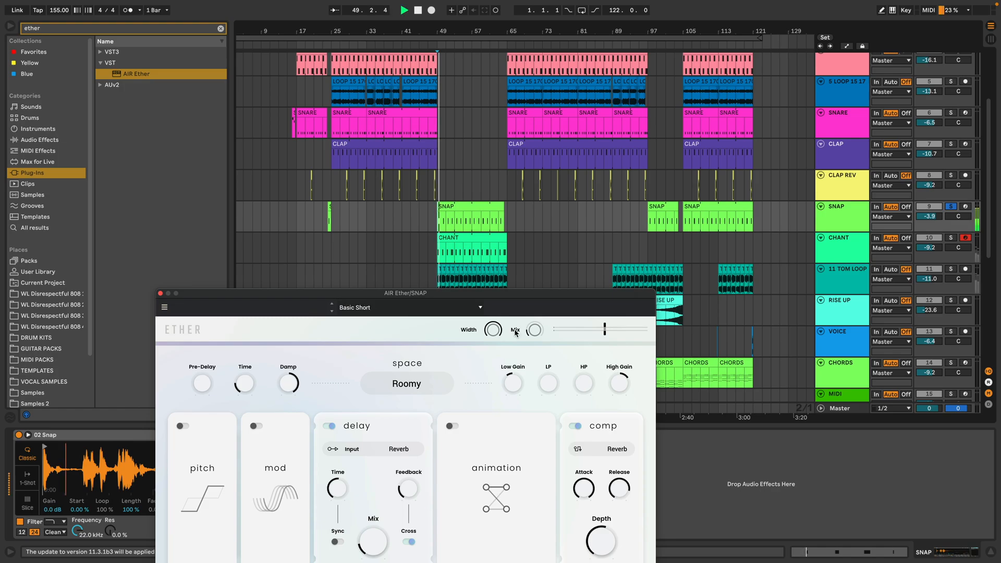
{"action": "left_click", "coordinate": [951, 206]}
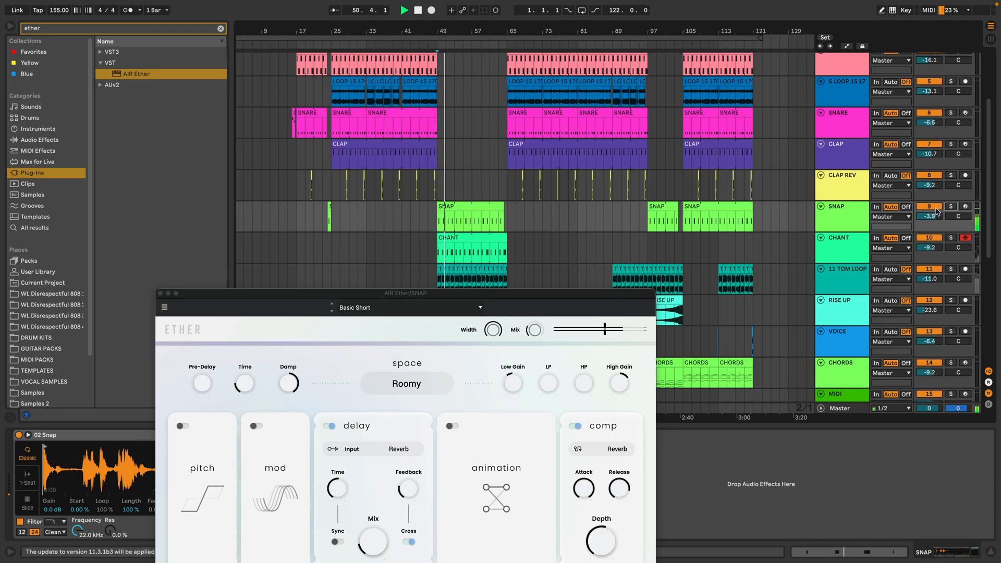
{"action": "left_click_drag", "start_coordinate": [365, 293], "coordinate": [114, 90]}
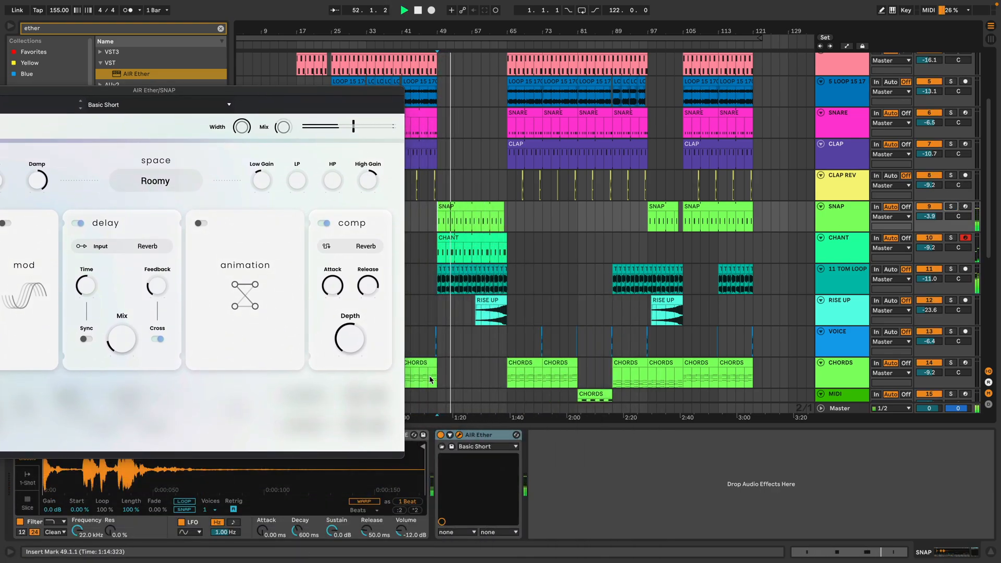
{"action": "left_click_drag", "start_coordinate": [283, 127], "coordinate": [283, 151]}
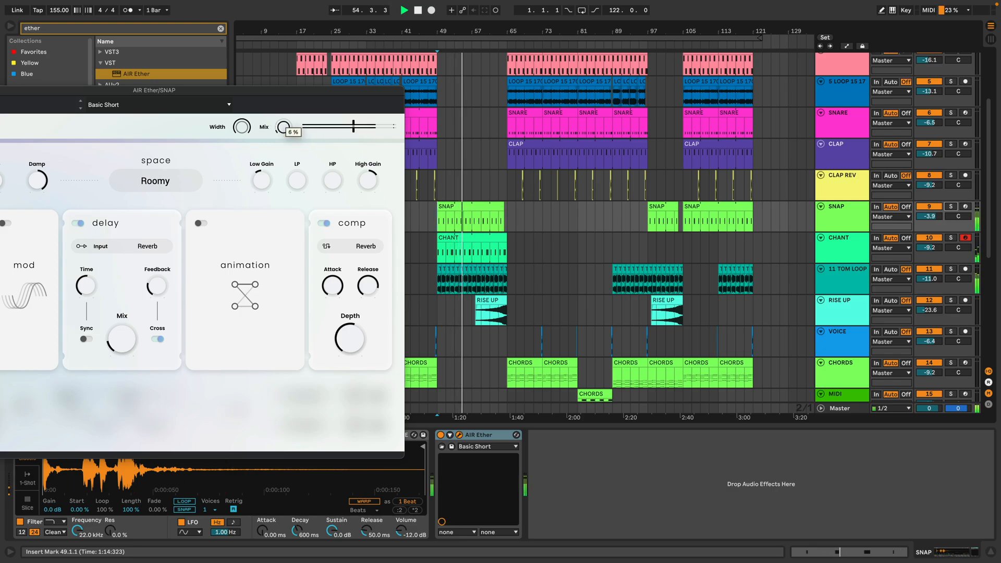
Step: Loop playback over the SNAP section from bar 49 to bar 65
{"action": "left_click_drag", "start_coordinate": [138, 90], "coordinate": [453, 222]}
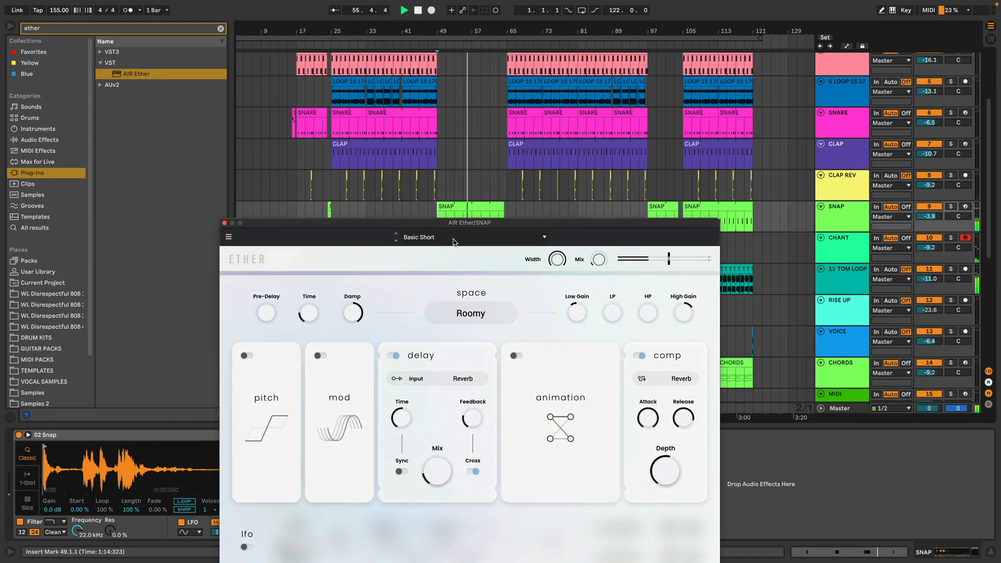
{"action": "left_click", "coordinate": [450, 208]}
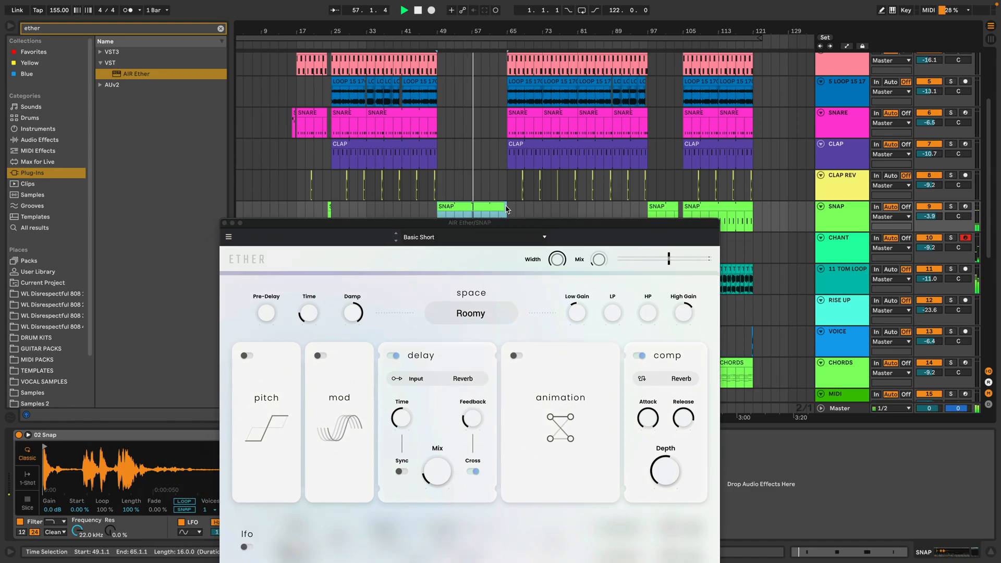
{"action": "key", "text": "super+l"}
Step: Step through the short-space presets on the snap reverb, past Studio and Guitar Short, and settle on Slap
{"action": "left_click", "coordinate": [396, 242]}
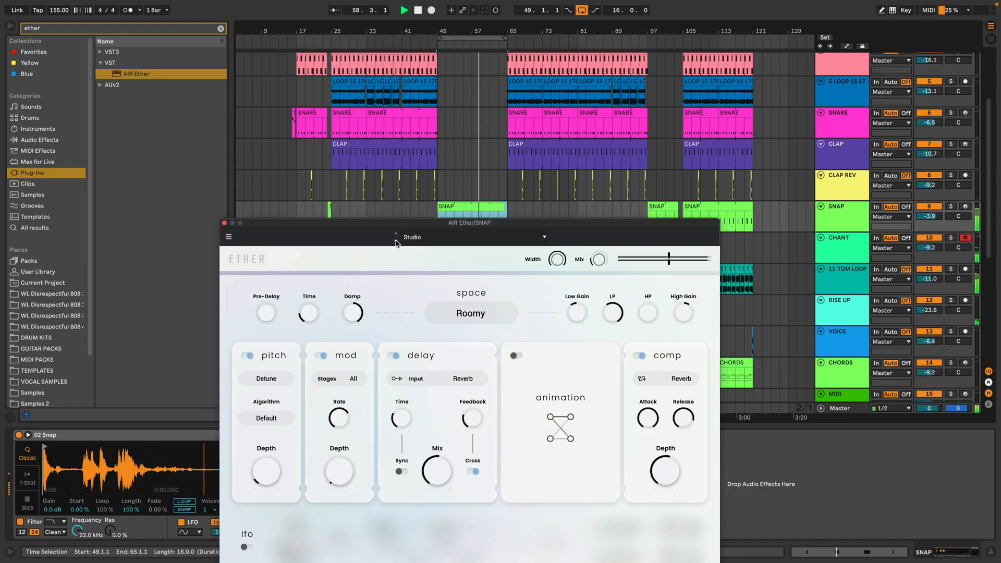
{"action": "left_click", "coordinate": [396, 241]}
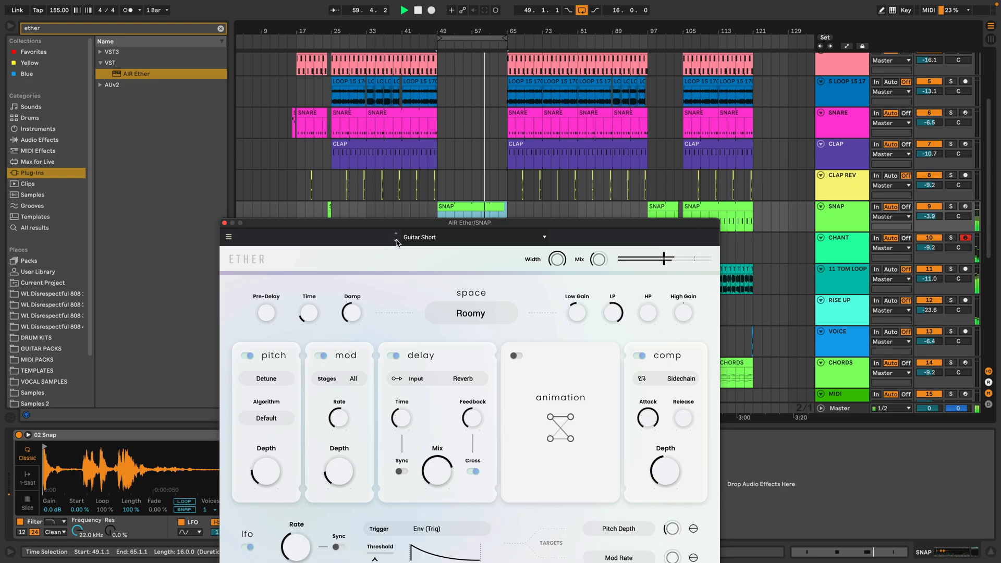
{"action": "left_click", "coordinate": [396, 241]}
{"action": "left_click", "coordinate": [397, 242]}
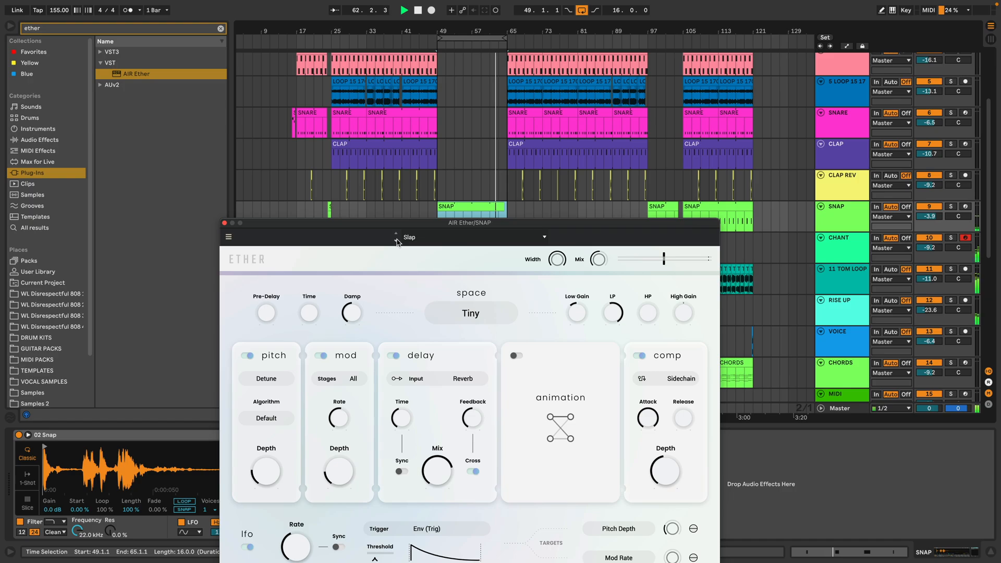
Step: Adjust the snap reverb's overall Mix and raise the SNAP track's volume to -2.1 dB
{"action": "mouse_move", "coordinate": [597, 258]}
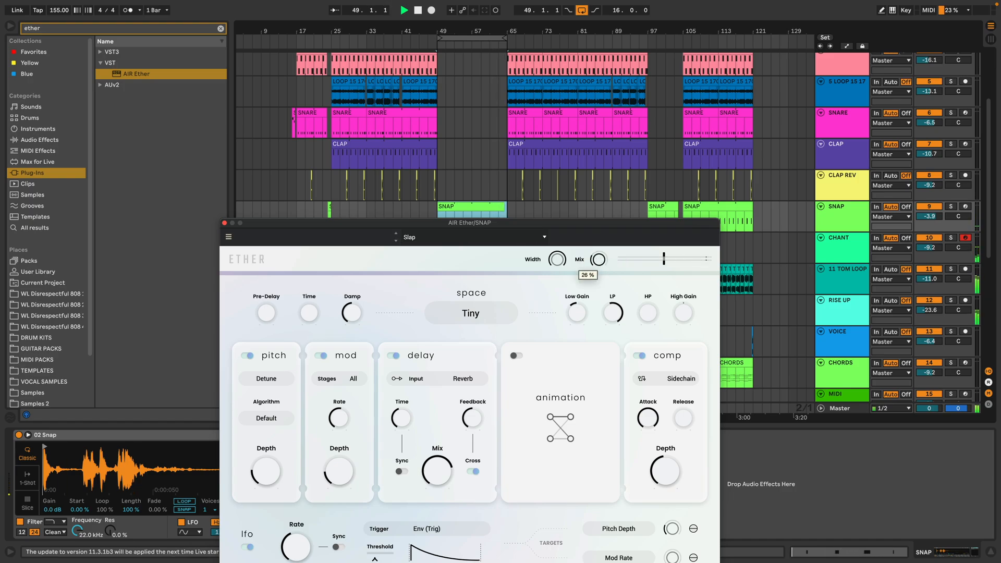
{"action": "left_click_drag", "start_coordinate": [599, 259], "coordinate": [598, 252]}
{"action": "left_click_drag", "start_coordinate": [929, 215], "coordinate": [929, 210]}
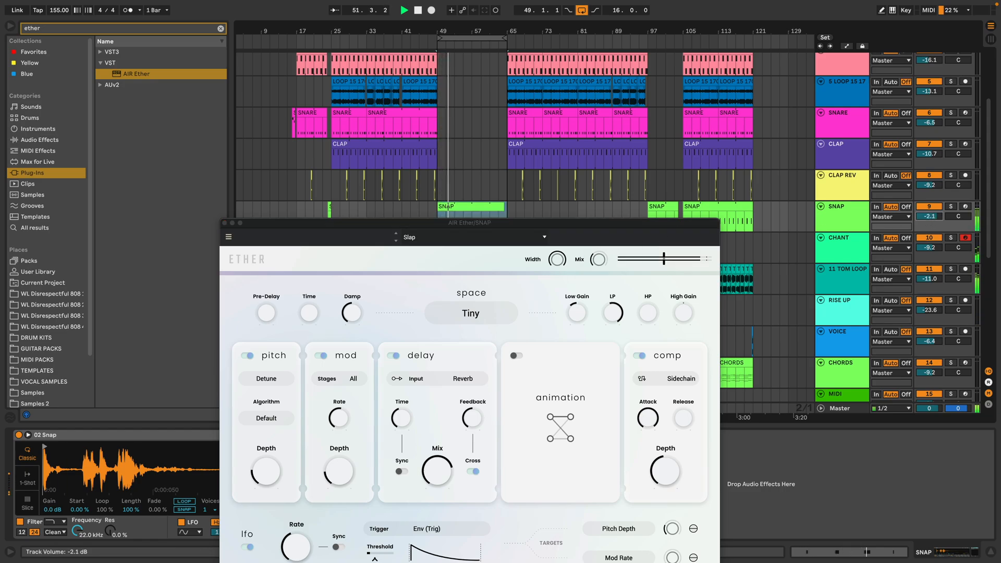
Step: Audition the soloed snap with the Slap preset, unsolo the track and set the reverb's High Gain to 4.4 dB
{"action": "left_click_drag", "start_coordinate": [481, 222], "coordinate": [318, 85]}
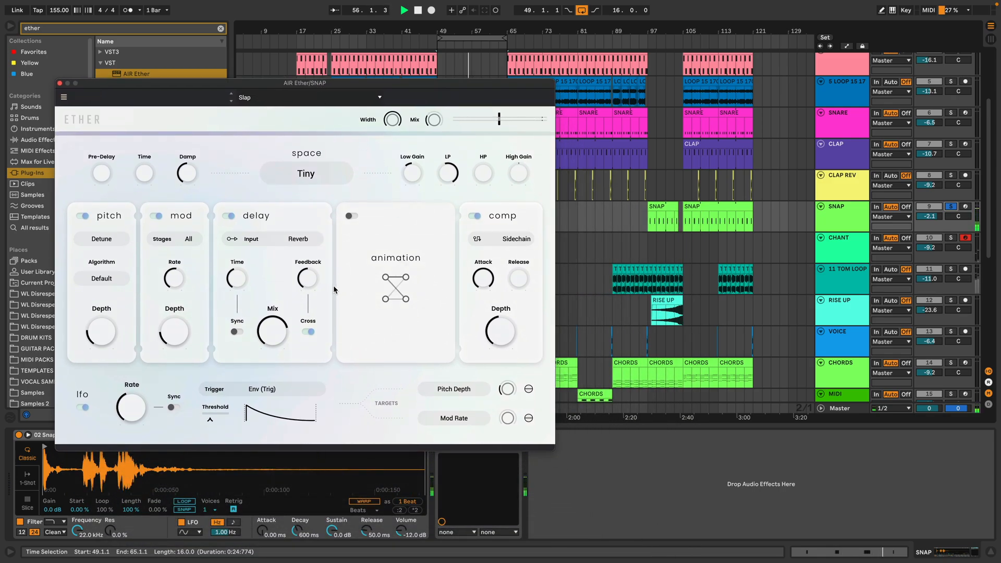
{"action": "key", "text": "space"}
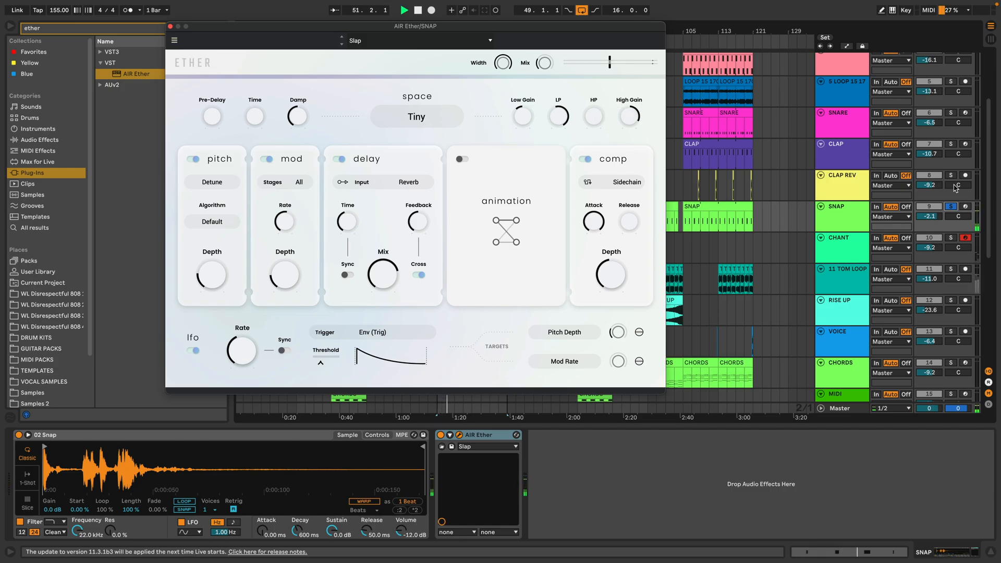
{"action": "left_click", "coordinate": [951, 206]}
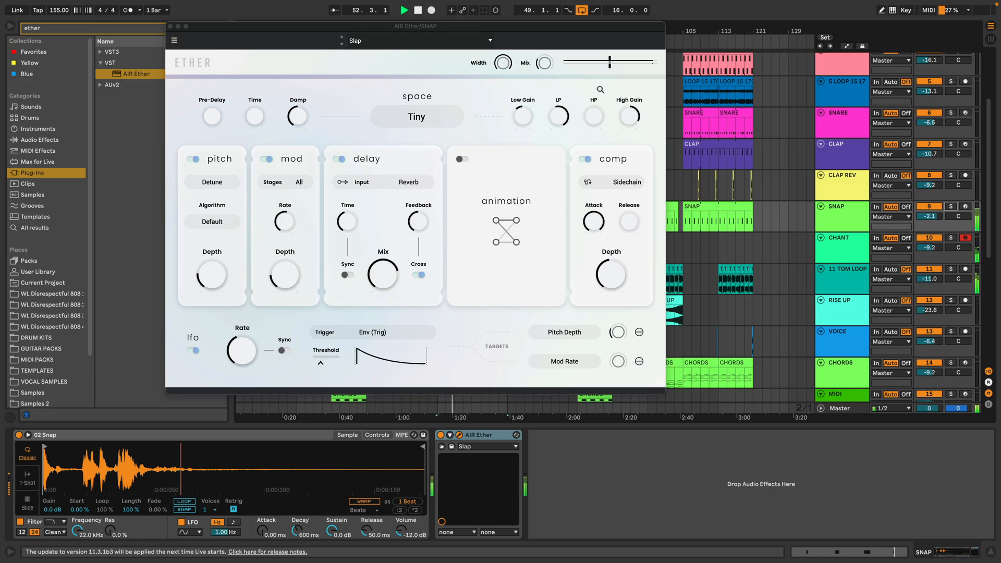
{"action": "left_click", "coordinate": [632, 114]}
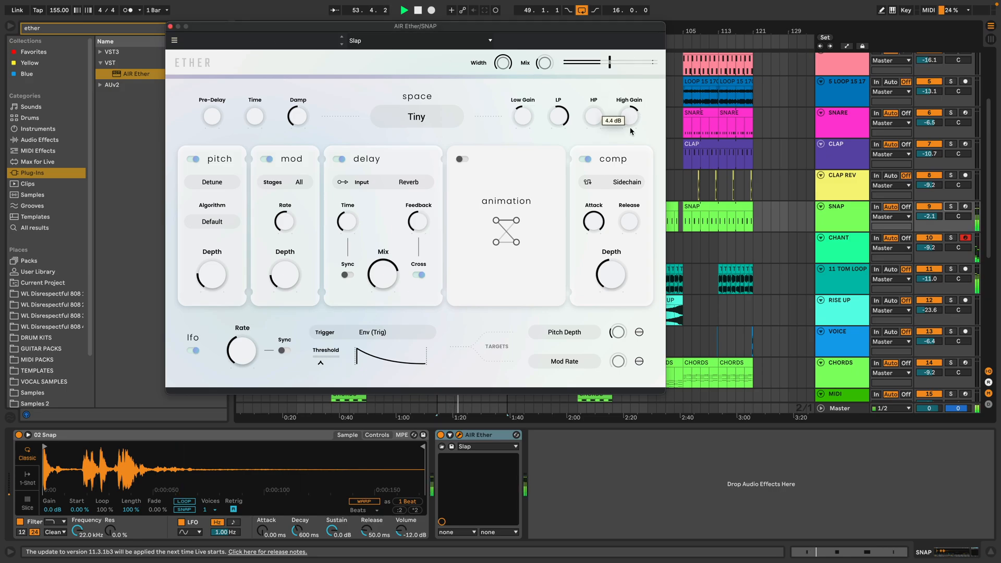
Step: Close and reopen the SNAP track's Ether, and lower its overall Mix slightly
{"action": "left_click", "coordinate": [170, 26]}
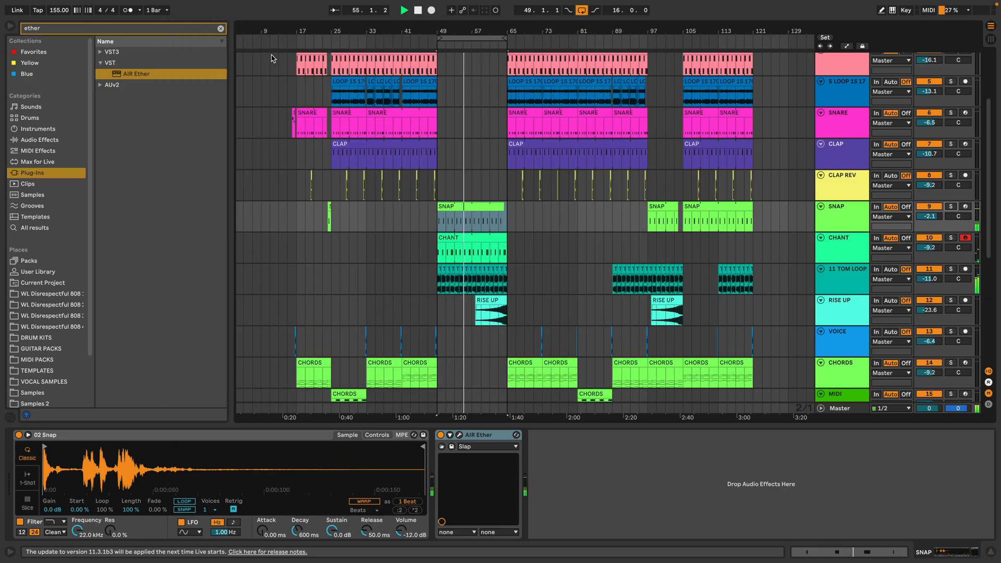
{"action": "left_click", "coordinate": [459, 434]}
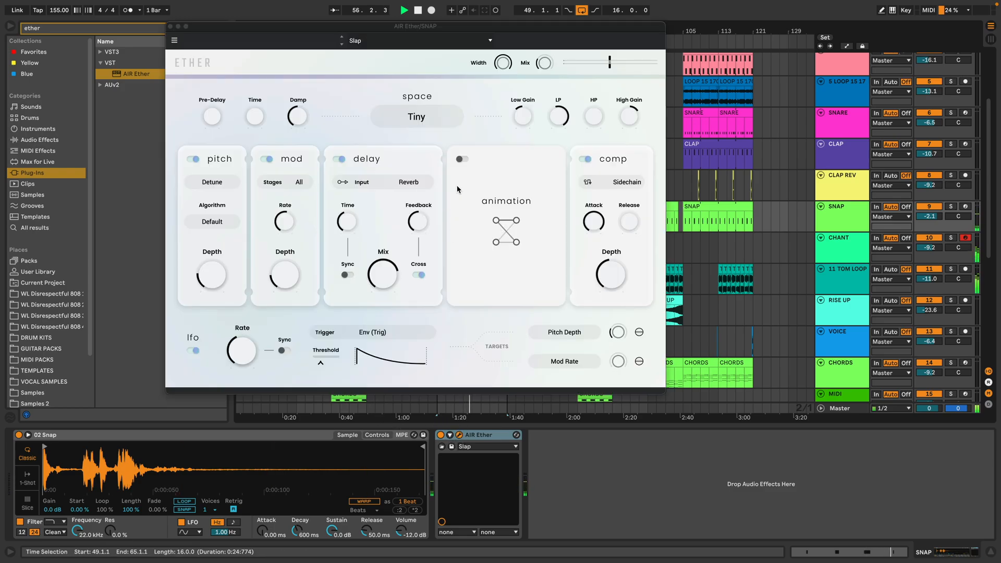
{"action": "left_click_drag", "start_coordinate": [540, 64], "coordinate": [539, 75]}
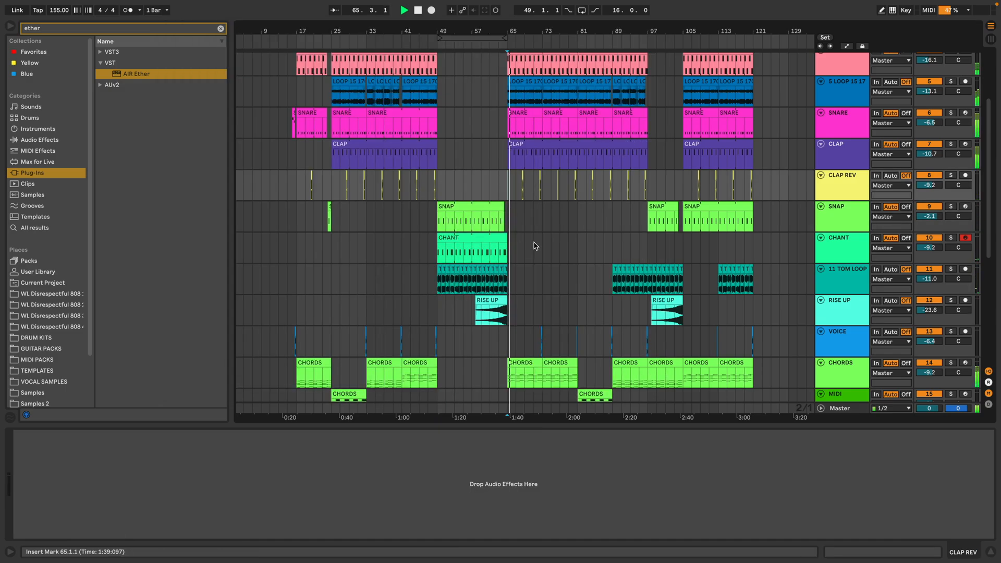
Step: Solo the CHORDS track and add AIR Ether at the end of its device chain
{"action": "scroll", "coordinate": [532, 247], "scroll_direction": "down", "scroll_amount": 5}
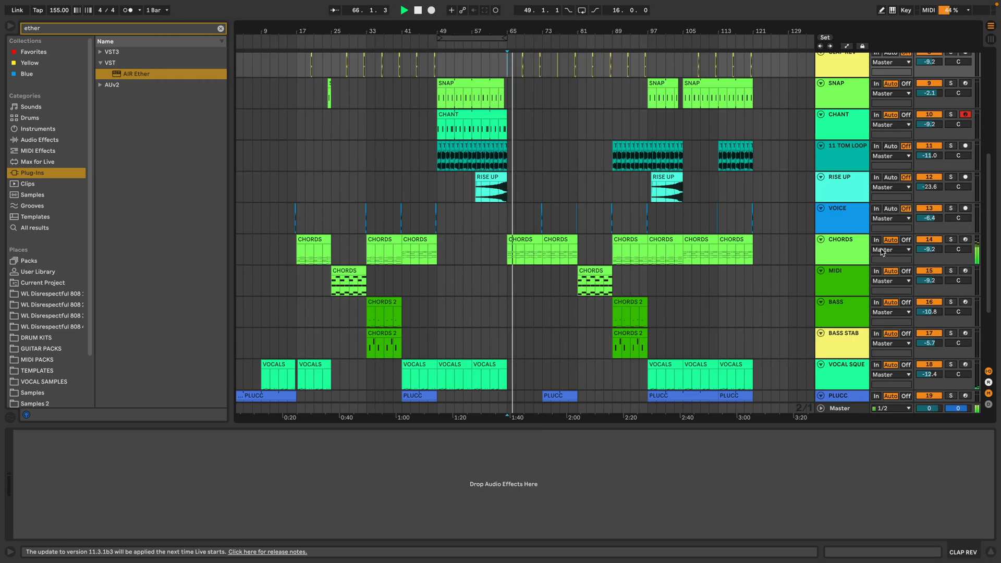
{"action": "left_click", "coordinate": [901, 245]}
{"action": "left_click", "coordinate": [951, 239]}
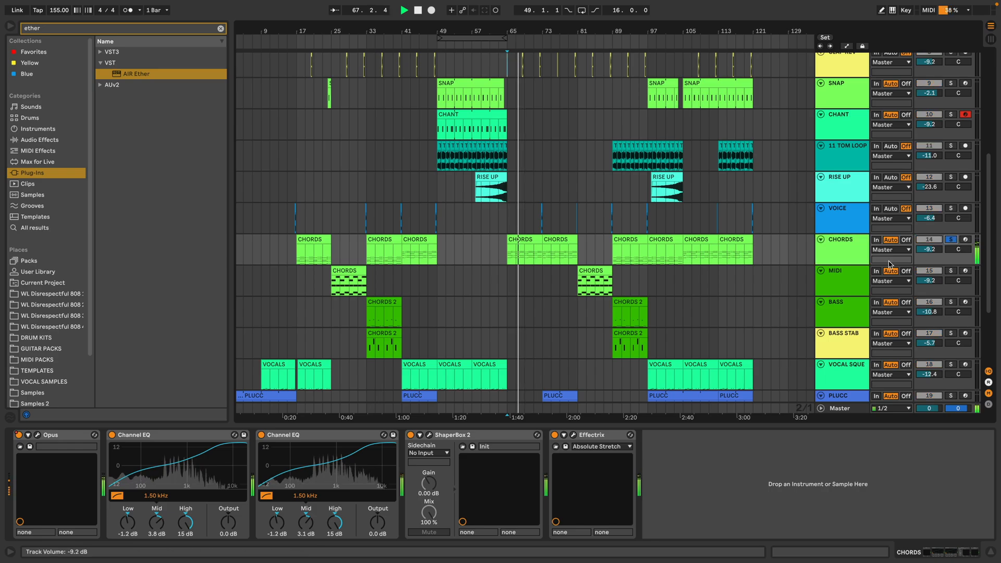
{"action": "left_click_drag", "start_coordinate": [125, 78], "coordinate": [667, 462]}
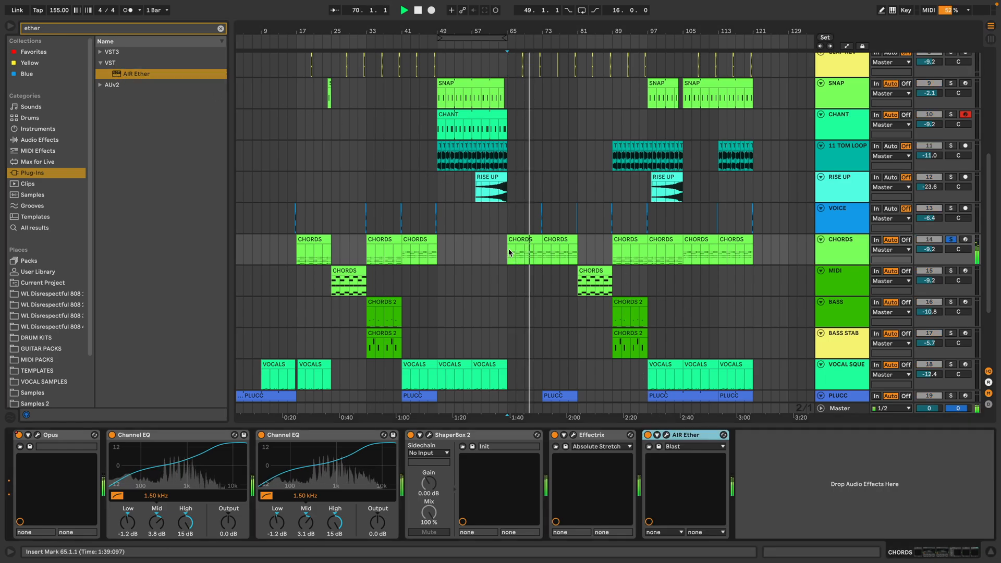
Step: Loop the CHORDS clips from bar 65 to bar 81 and open the track's Ether
{"action": "left_click_drag", "start_coordinate": [509, 253], "coordinate": [580, 253]}
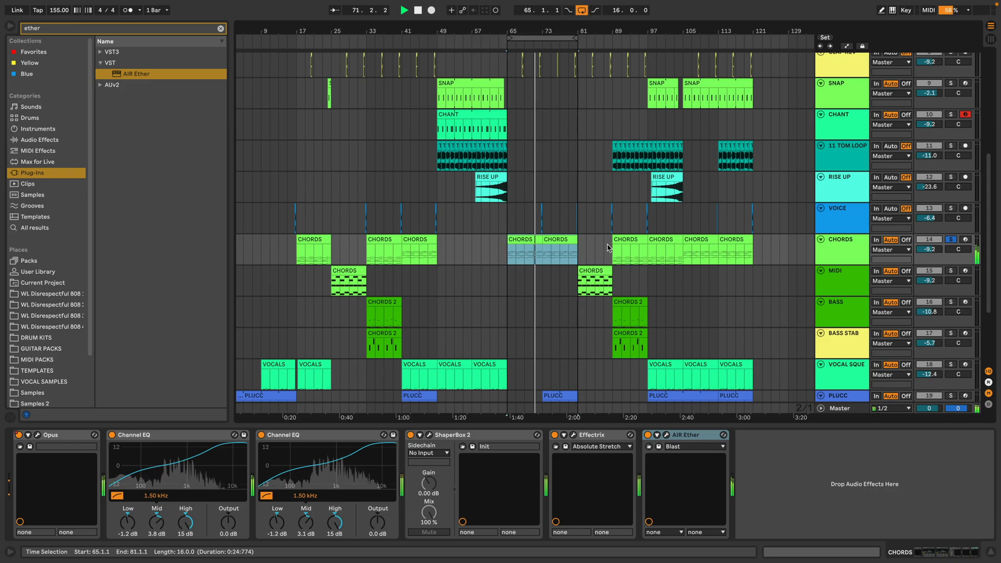
{"action": "key", "text": "ctrl+l"}
{"action": "left_click", "coordinate": [666, 440]}
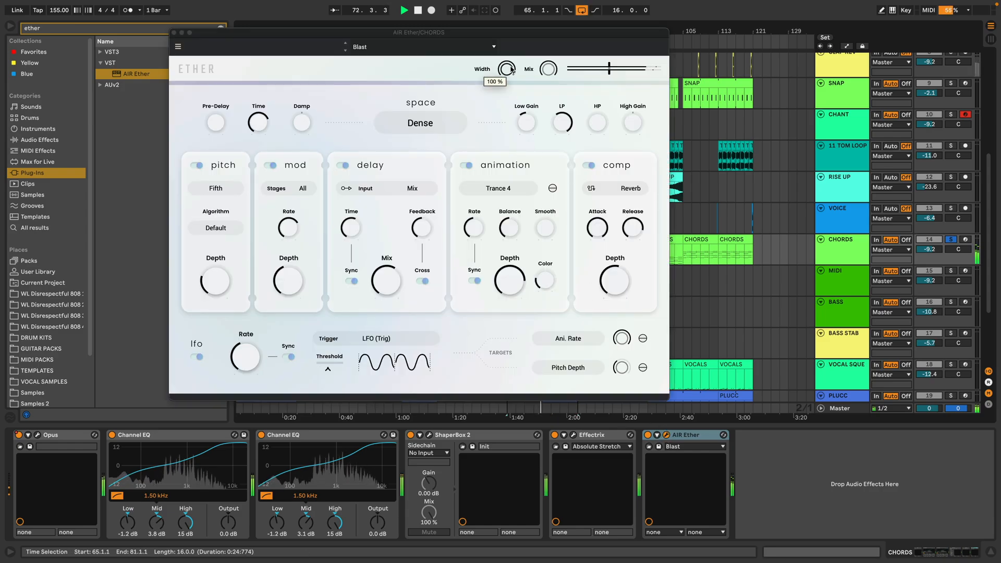
Step: Audition Ether presets on the soloed CHORDS track one after another from Blast to Equal Floor, including Gravity Bounce and Stutter Strobes, and stop playback
{"action": "left_click", "coordinate": [345, 51]}
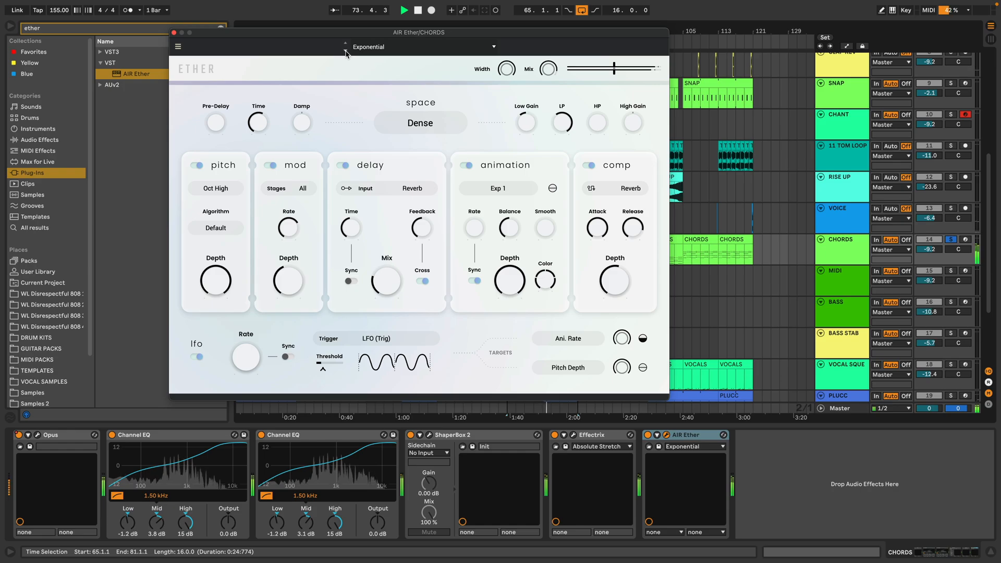
{"action": "left_click", "coordinate": [345, 50]}
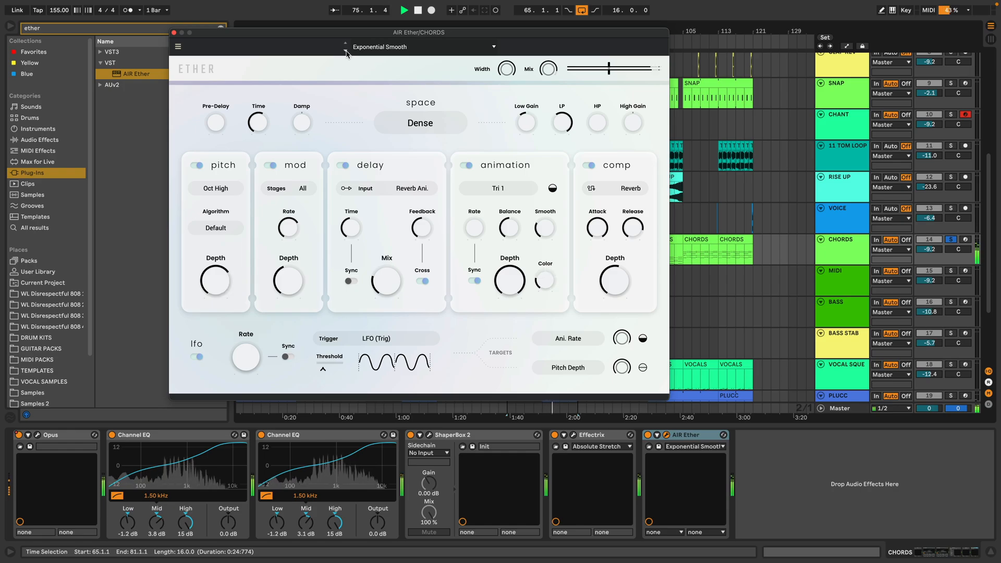
{"action": "left_click", "coordinate": [345, 50]}
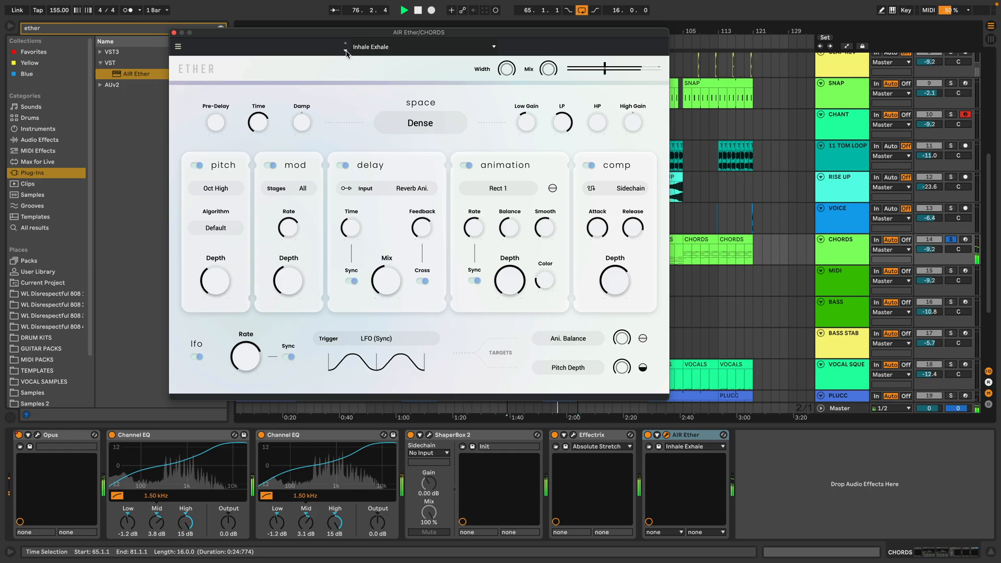
{"action": "left_click", "coordinate": [345, 51]}
{"action": "left_click", "coordinate": [345, 51]}
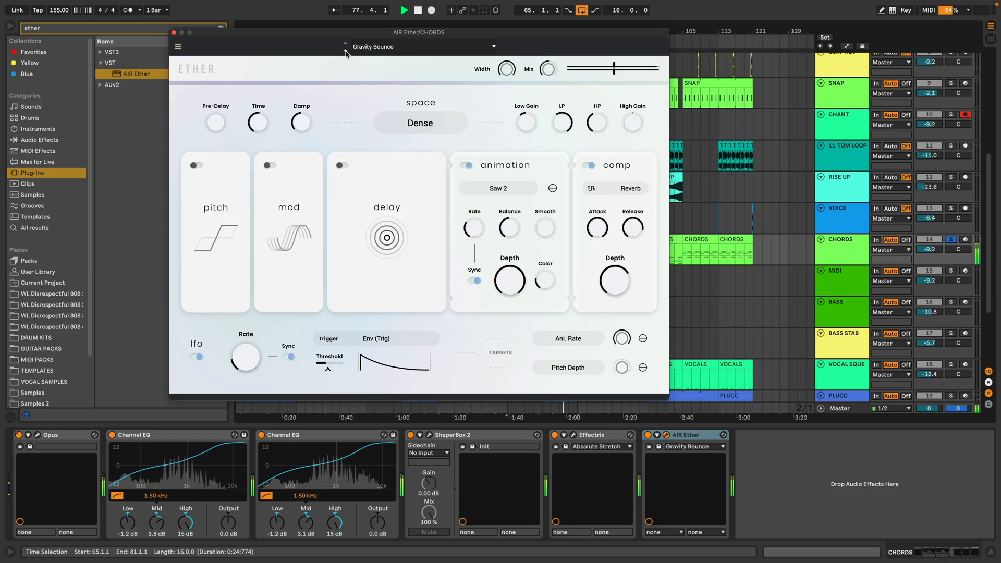
{"action": "left_click", "coordinate": [345, 50]}
{"action": "left_click", "coordinate": [345, 50]}
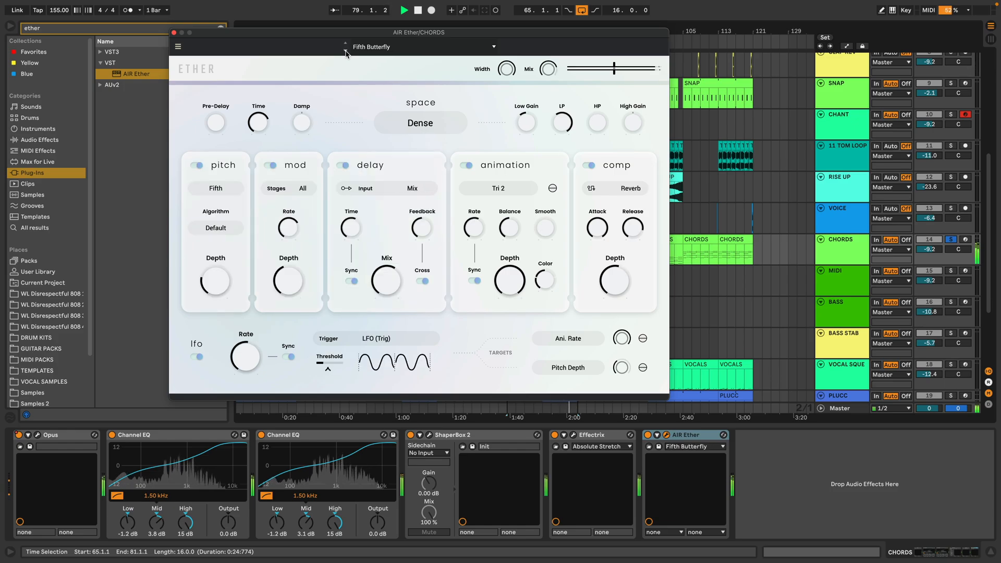
{"action": "left_click", "coordinate": [345, 51]}
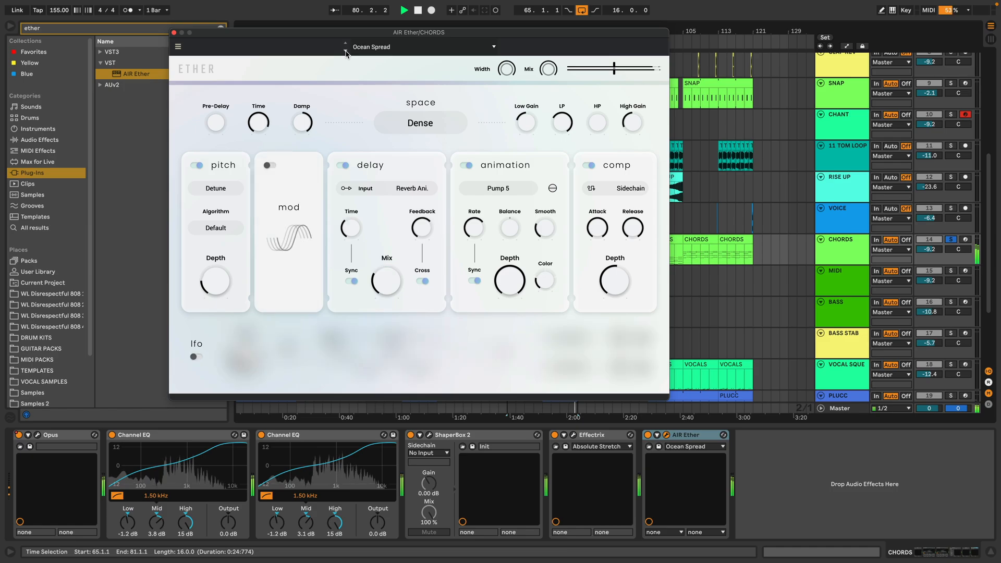
{"action": "left_click", "coordinate": [345, 51]}
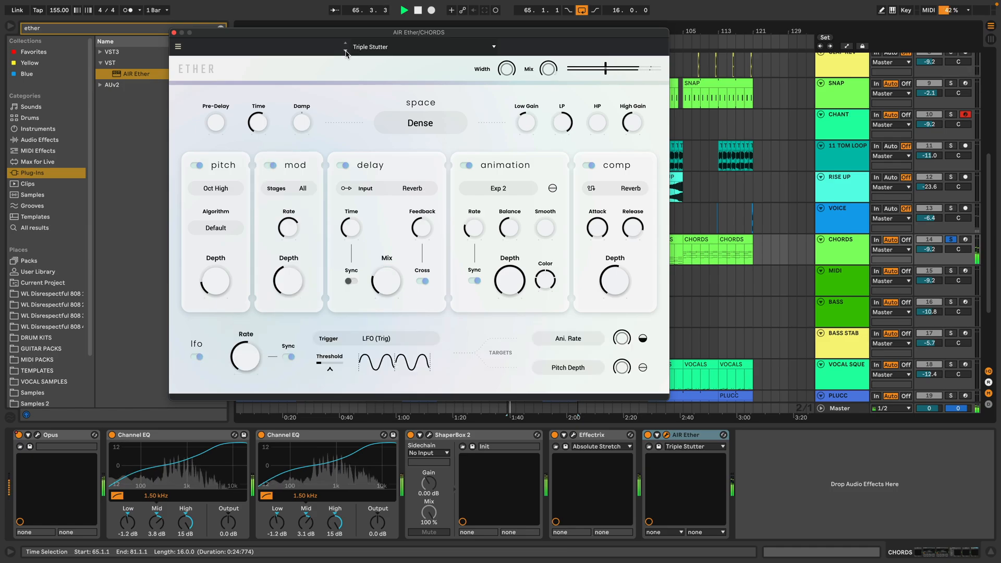
{"action": "left_click", "coordinate": [345, 51]}
{"action": "left_click", "coordinate": [345, 51]}
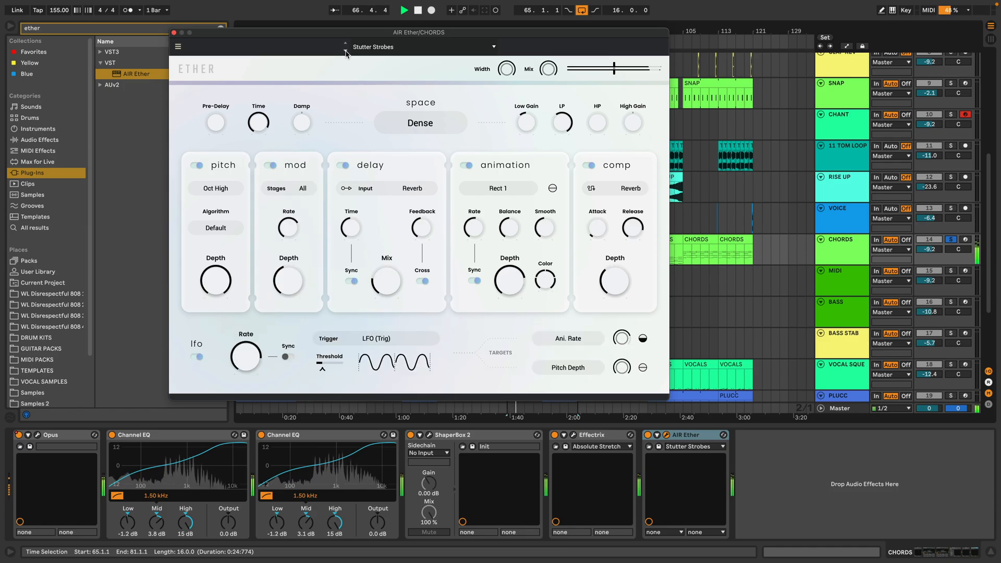
{"action": "left_click", "coordinate": [345, 50]}
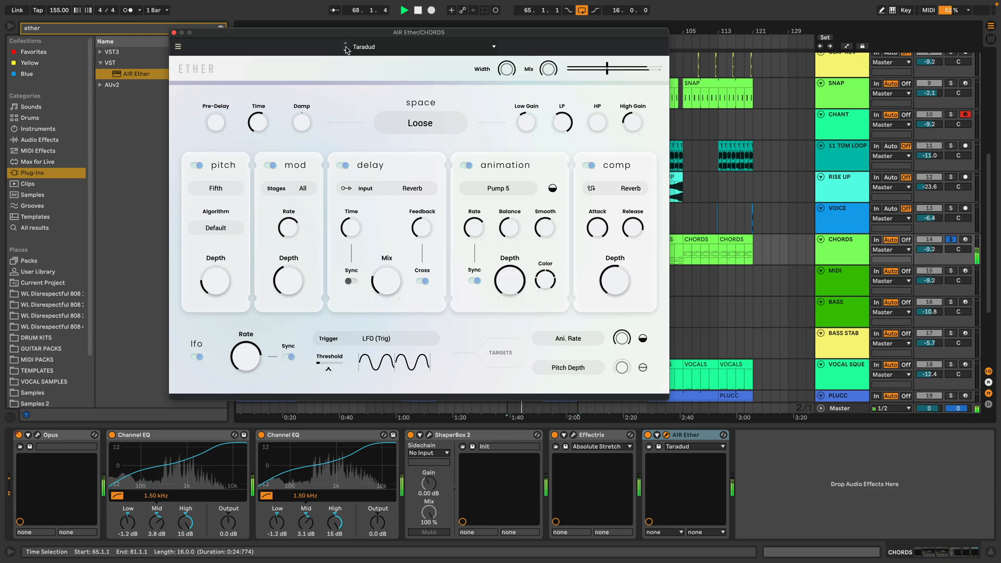
{"action": "left_click", "coordinate": [345, 50]}
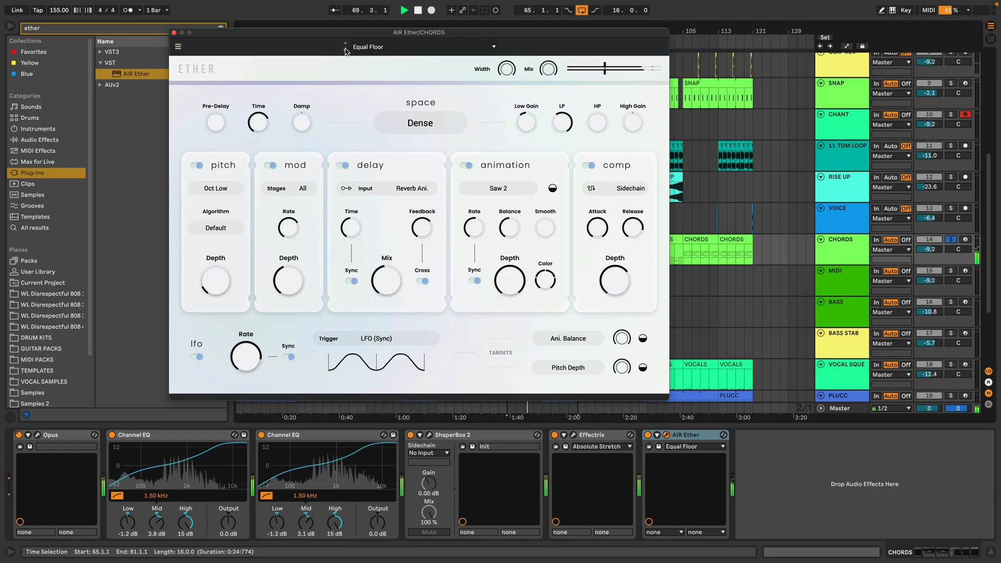
{"action": "key", "text": "space"}
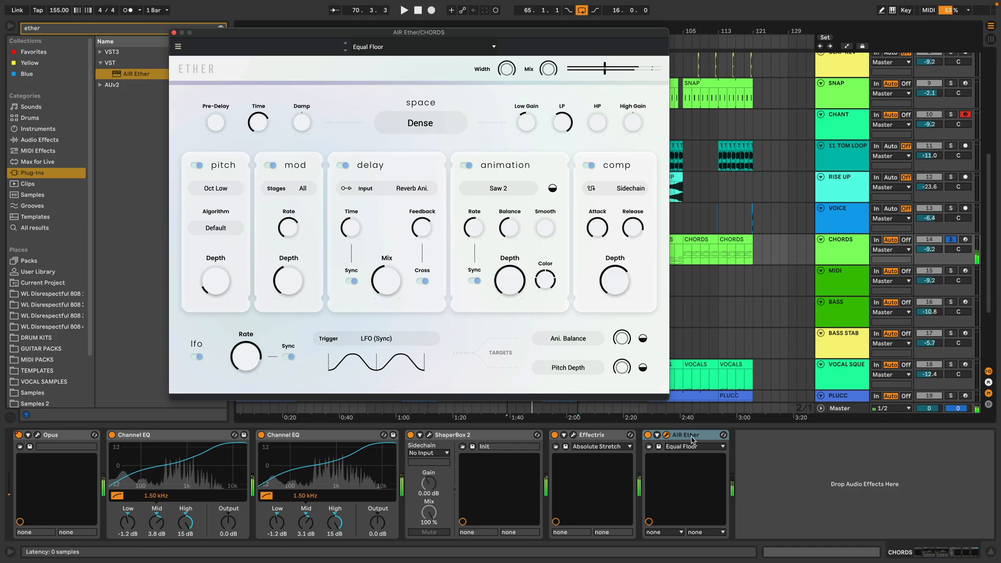
Step: Move AIR Ether ahead of Effectrix in the CHORDS device chain and audition The Odd preset
{"action": "left_click_drag", "start_coordinate": [690, 437], "coordinate": [602, 446]}
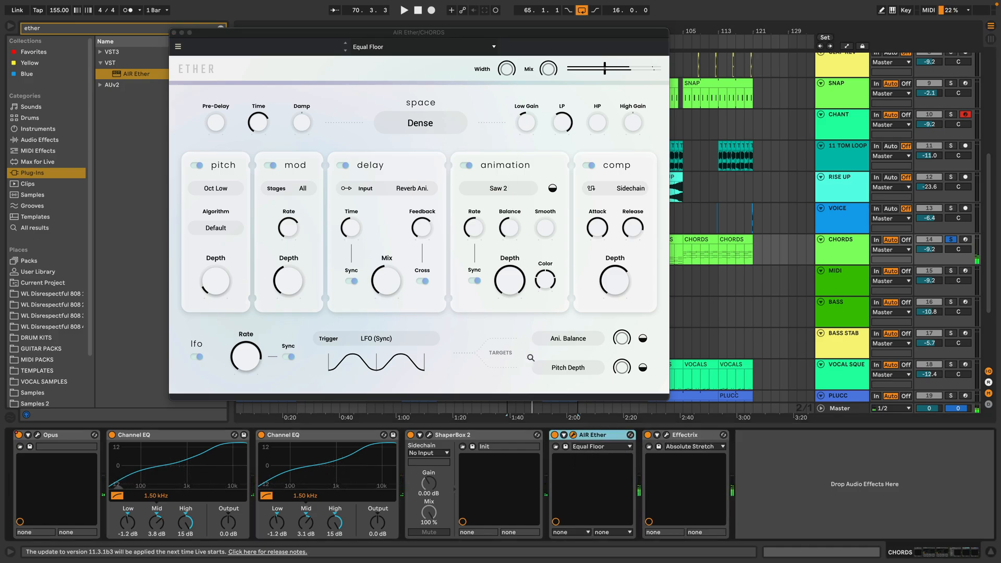
{"action": "left_click", "coordinate": [344, 50]}
{"action": "key", "text": "space"}
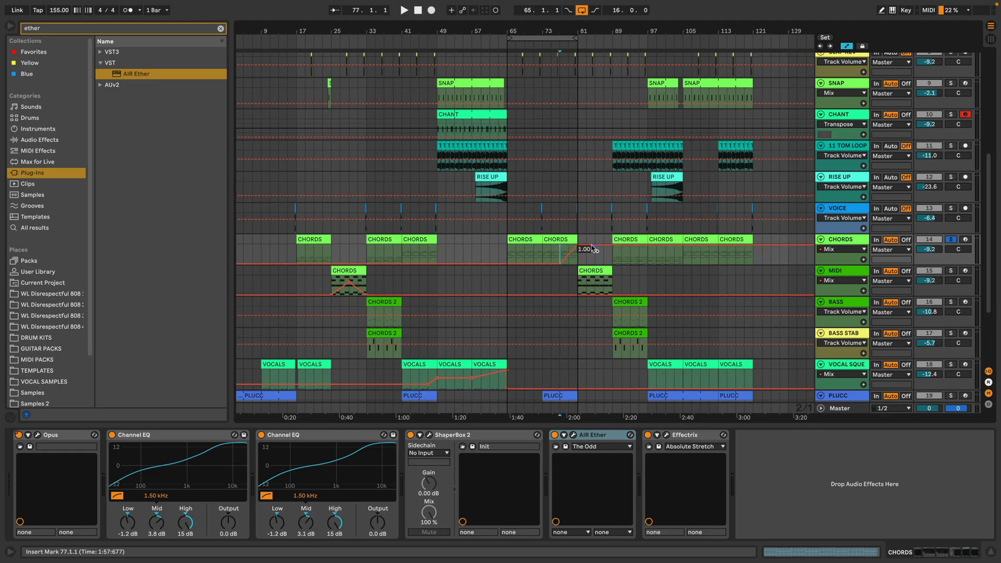
Step: Pull the CHORDS track's Mix automation down right after bar 81
{"action": "left_click_drag", "start_coordinate": [587, 246], "coordinate": [586, 263]}
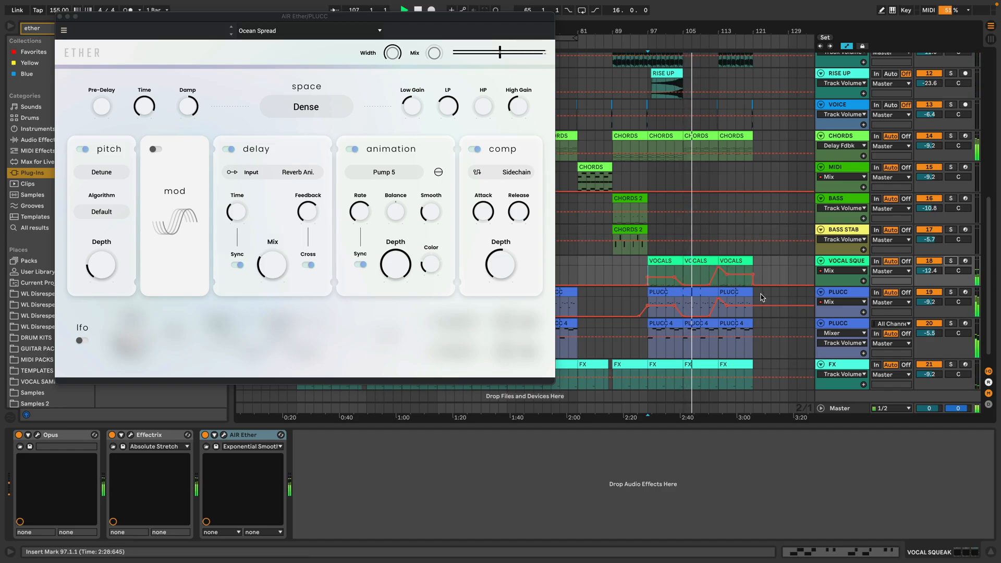
Step: Open the VOCAL SQUEAK track's Ether and move its window over the arrangement
{"action": "left_click", "coordinate": [224, 436]}
{"action": "left_click_drag", "start_coordinate": [354, 9], "coordinate": [474, 170]}
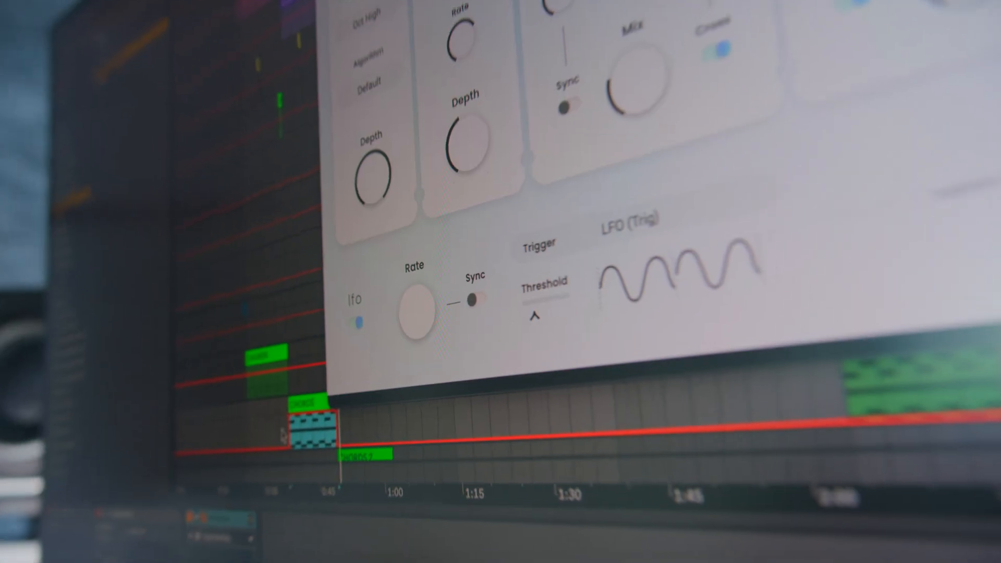
{"action": "left_click_drag", "start_coordinate": [288, 414], "coordinate": [313, 412]}
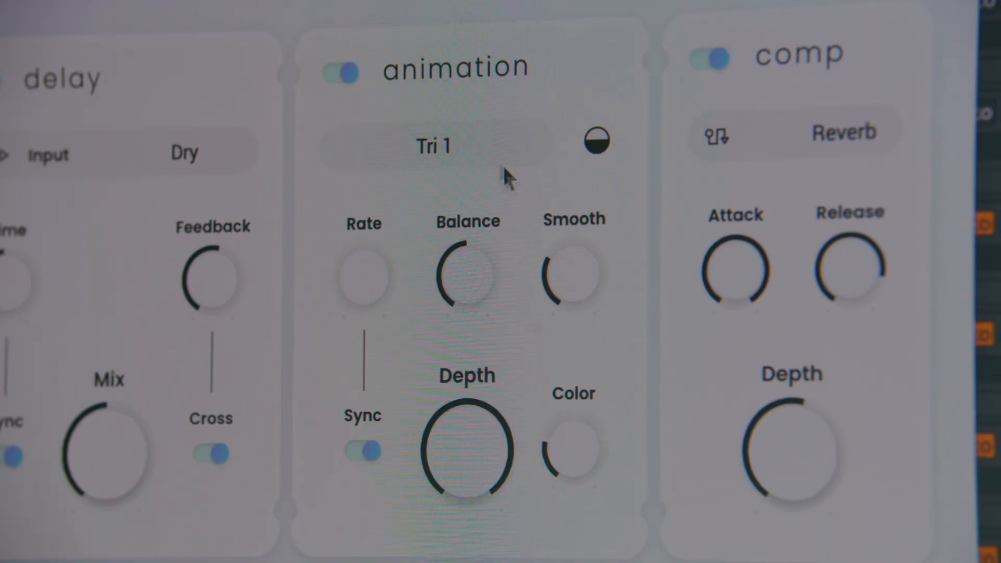
Step: Change the Ether animation module's waveform to Sine 1
{"action": "left_click", "coordinate": [508, 209]}
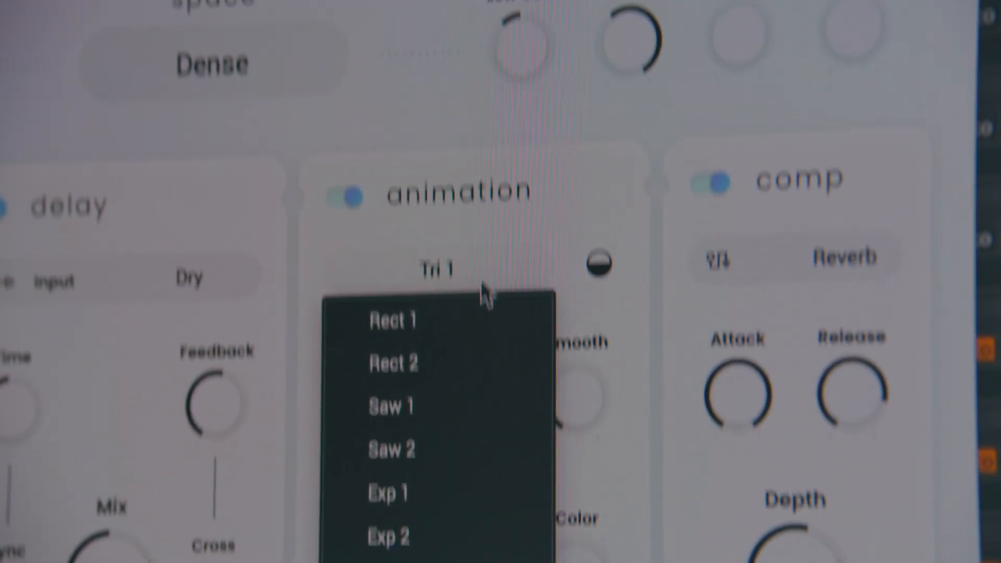
{"action": "left_click", "coordinate": [487, 542]}
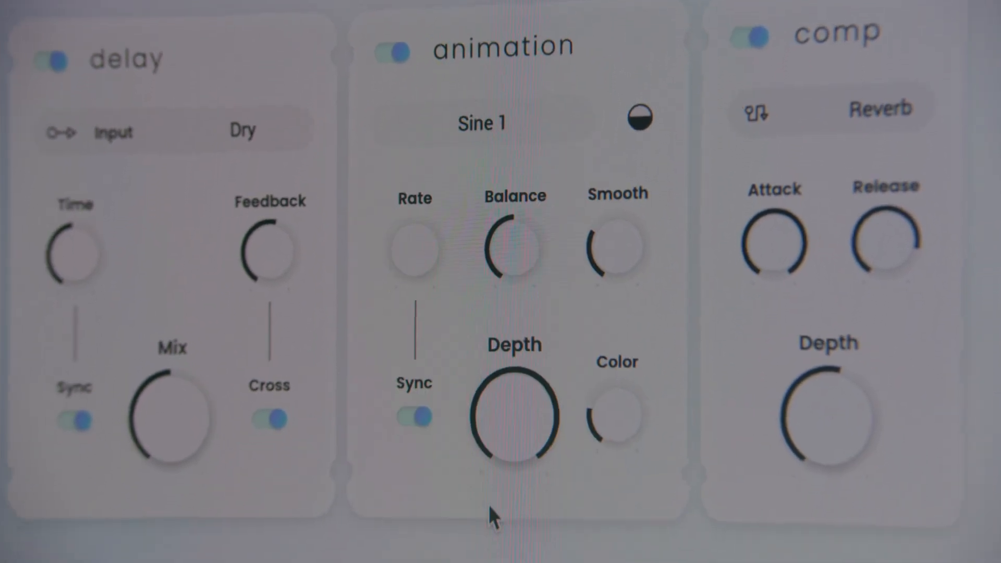
{"action": "mouse_move", "coordinate": [515, 414]}
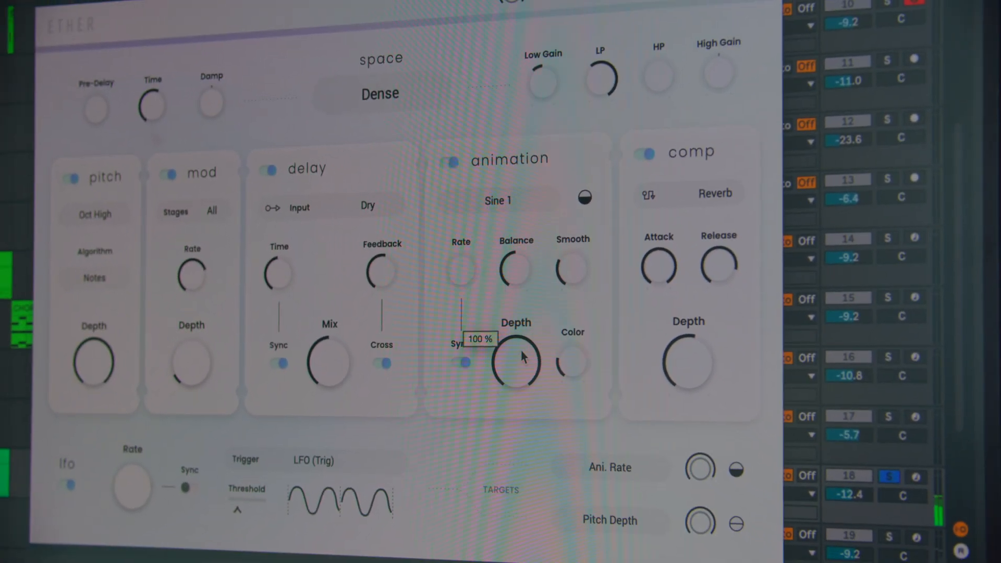